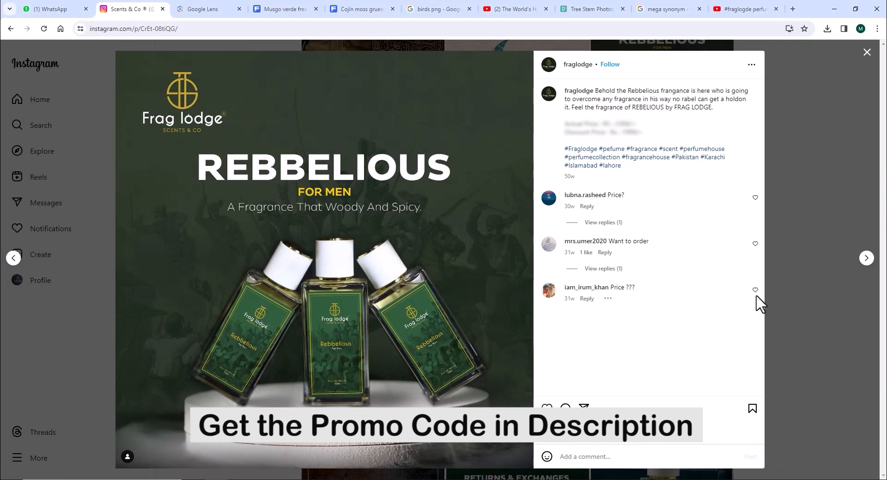
Step: Browse the Frag Lodge Instagram posts and examine the perfume bottle shapes, caps, labels and packaging
{"action": "left_click", "coordinate": [834, 340]}
{"action": "scroll", "coordinate": [451, 297], "scroll_direction": "down", "scroll_amount": 2}
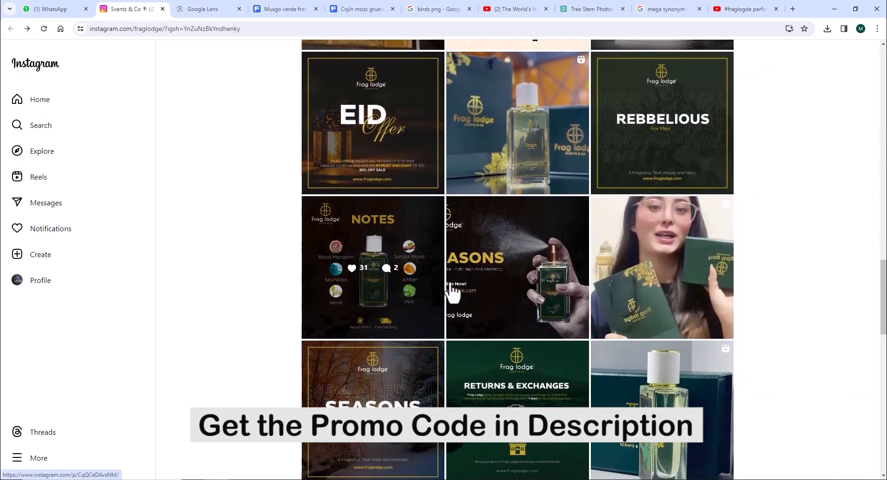
{"action": "left_click", "coordinate": [493, 247]}
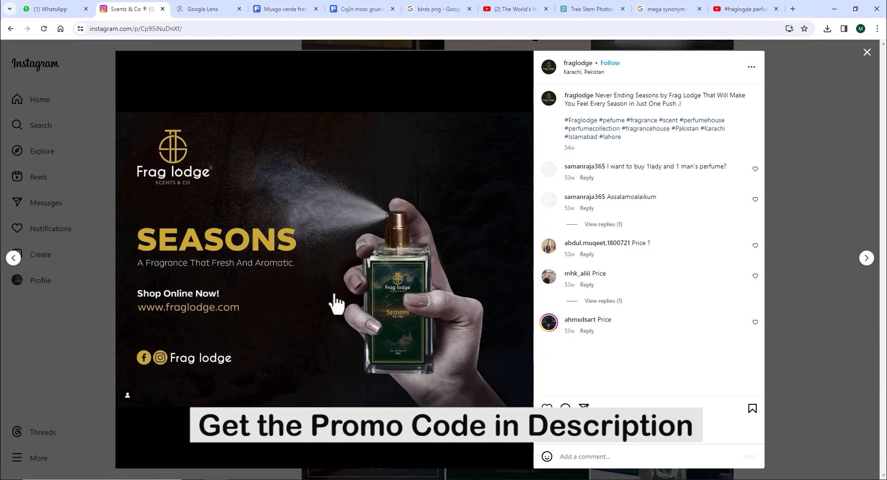
{"action": "left_click", "coordinate": [816, 397]}
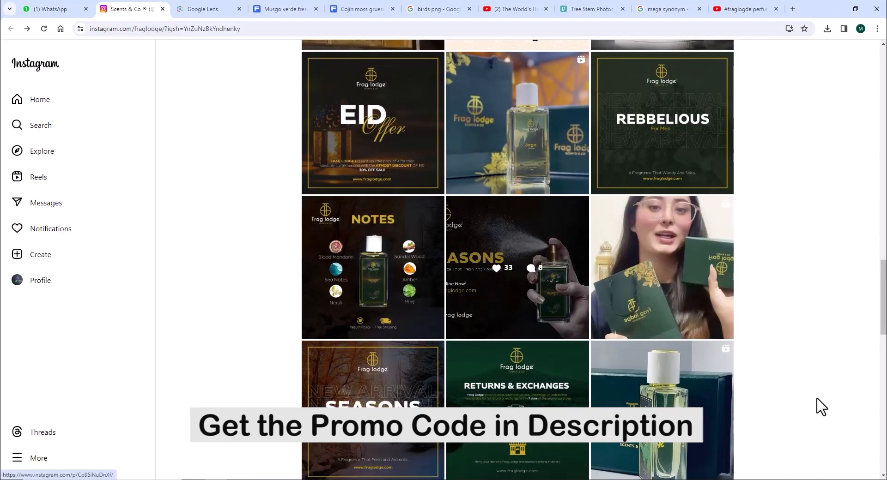
{"action": "scroll", "coordinate": [816, 398], "scroll_direction": "down", "scroll_amount": 5}
{"action": "scroll", "coordinate": [820, 407], "scroll_direction": "down", "scroll_amount": 5}
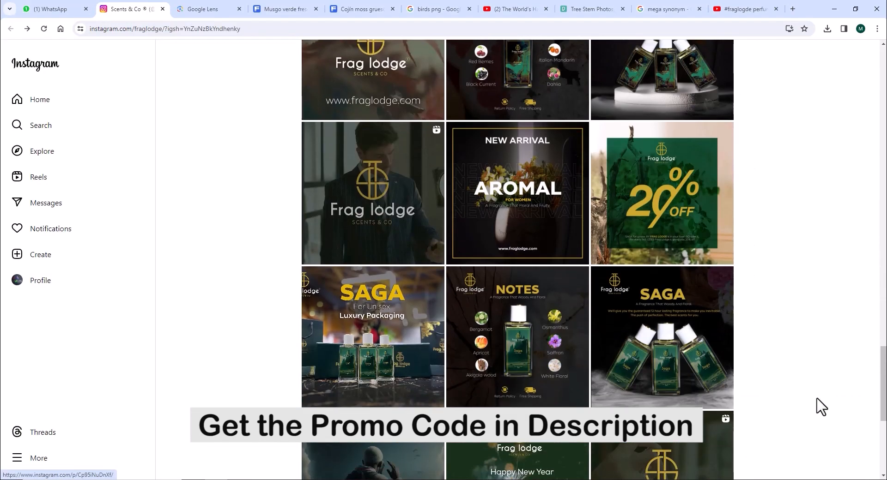
{"action": "scroll", "coordinate": [820, 407], "scroll_direction": "up", "scroll_amount": 2}
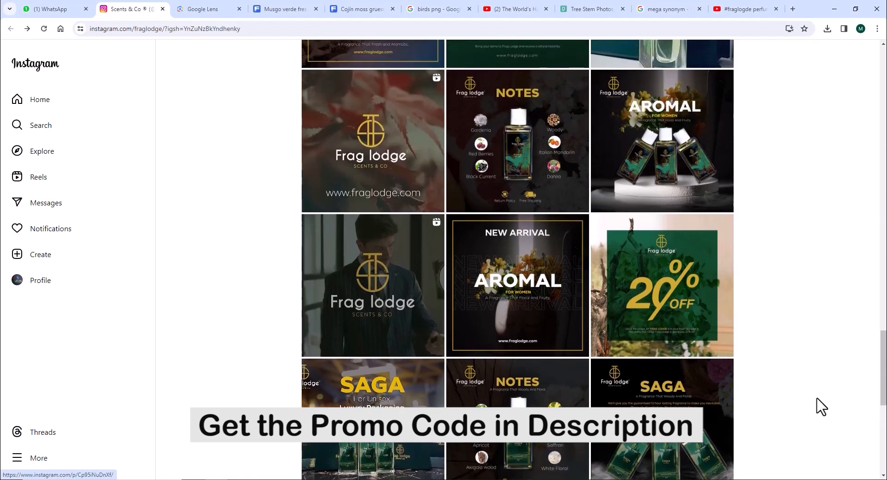
{"action": "left_click", "coordinate": [506, 159]}
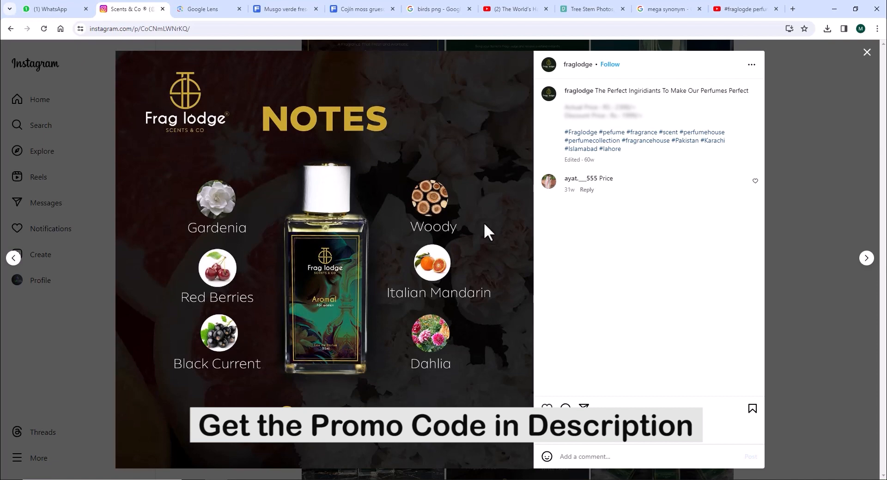
{"action": "left_click", "coordinate": [811, 316]}
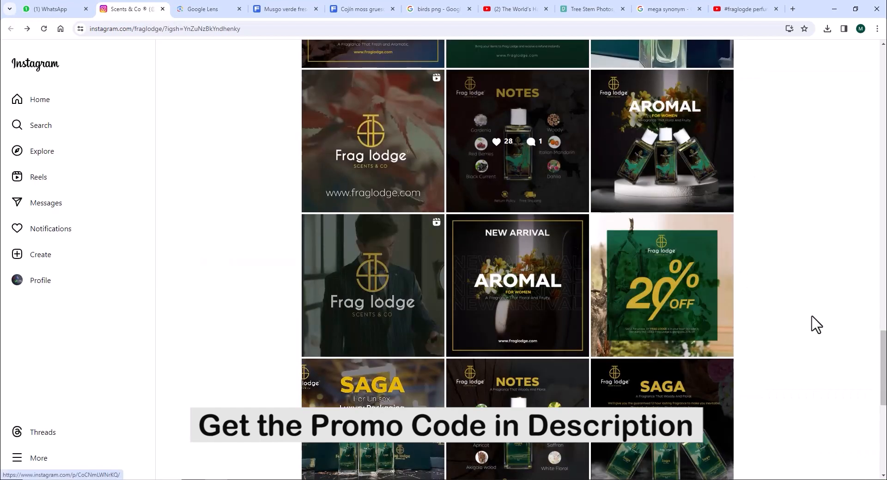
{"action": "left_click", "coordinate": [413, 458]}
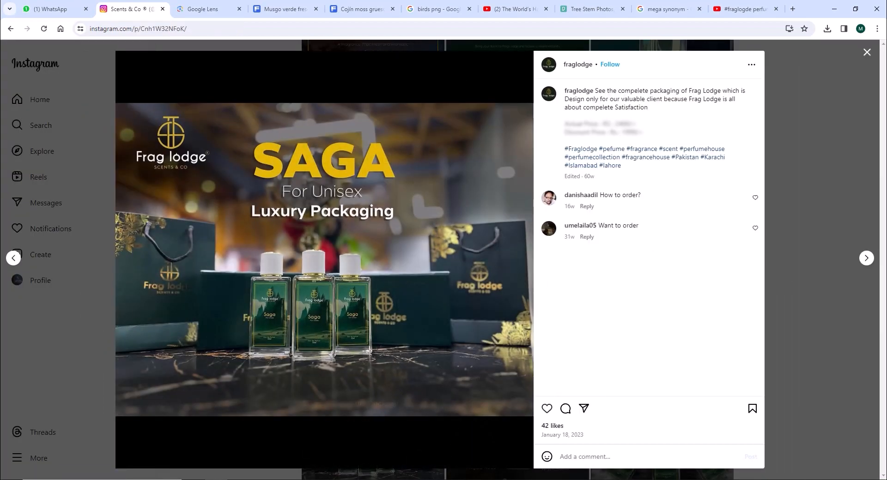
{"action": "left_click", "coordinate": [829, 203]}
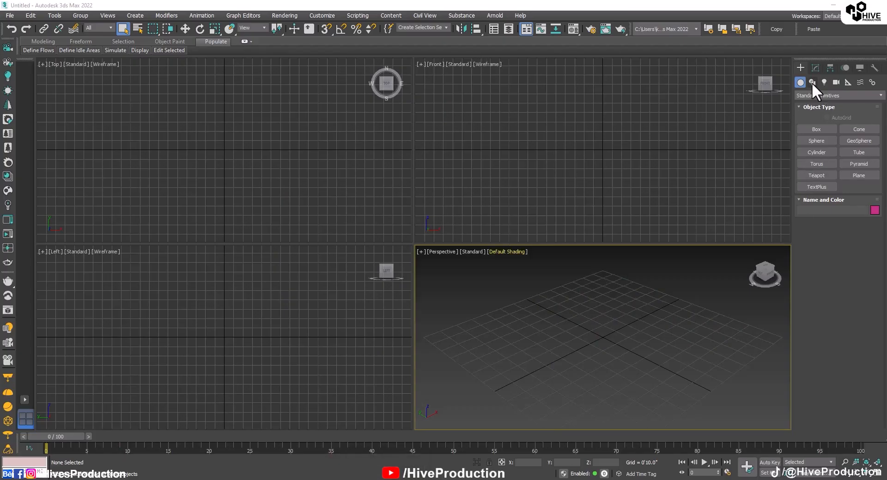
Step: In 3ds Max, create a ChamferBox in the Front view about 10'11" long, 6' wide and 2'9" high with a 0'3.4" fillet
{"action": "left_click", "coordinate": [798, 96]}
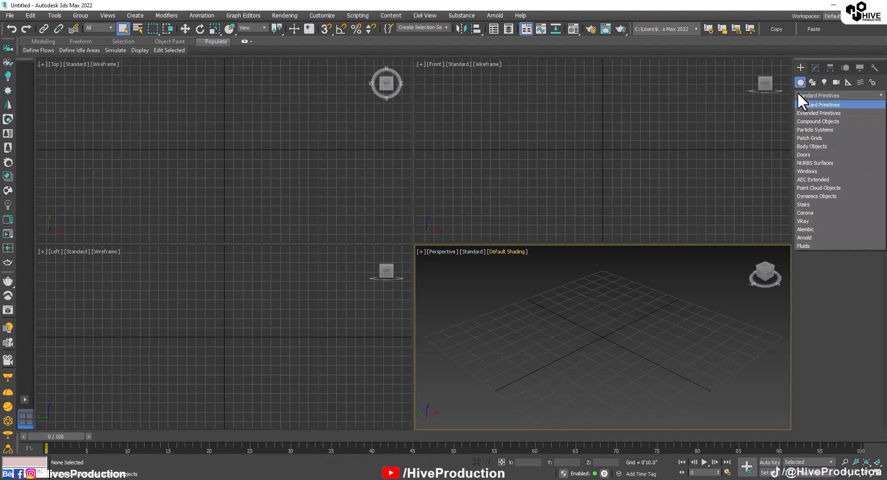
{"action": "left_click", "coordinate": [797, 113]}
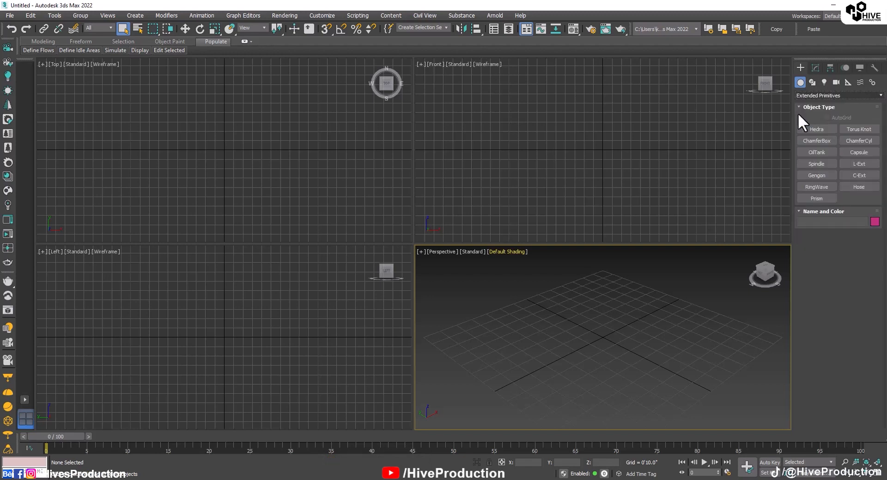
{"action": "left_click", "coordinate": [826, 141]}
{"action": "left_click_drag", "start_coordinate": [575, 109], "coordinate": [645, 231]}
{"action": "left_click", "coordinate": [637, 202]}
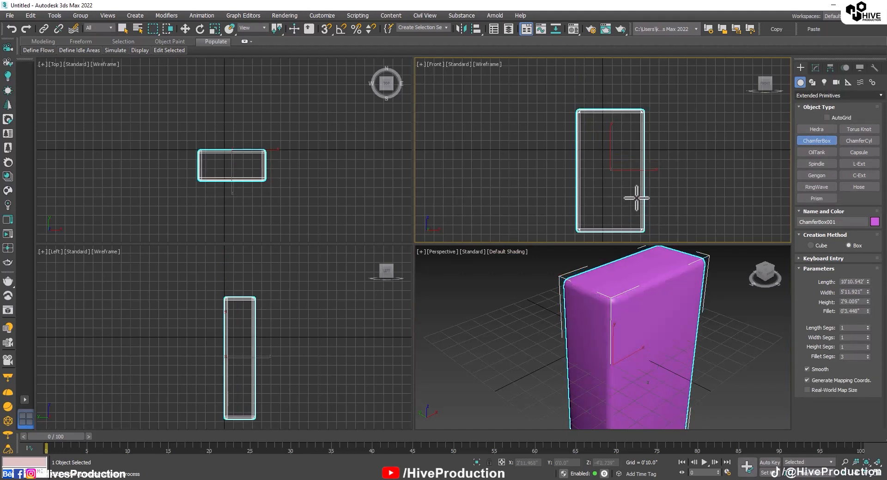
{"action": "left_click", "coordinate": [636, 198]}
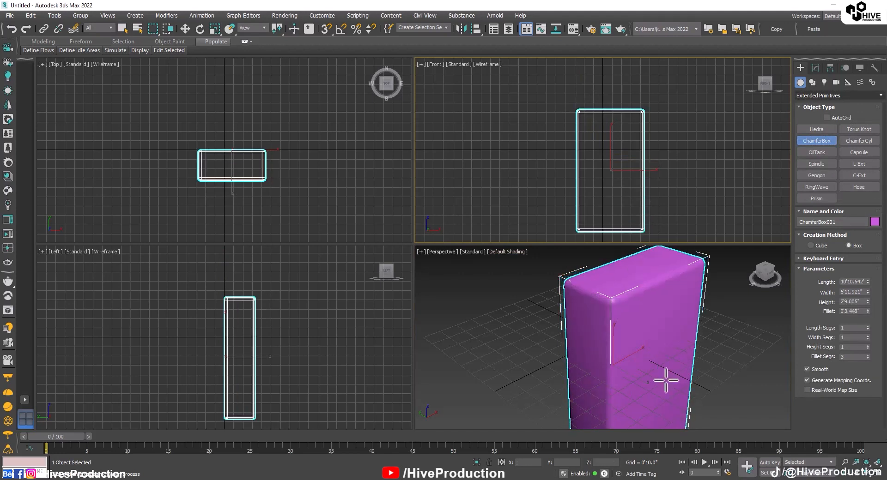
Step: Show the chamfer box in a full-size perspective view with edged faces displayed
{"action": "left_click", "coordinate": [671, 357]}
{"action": "key", "text": "z"}
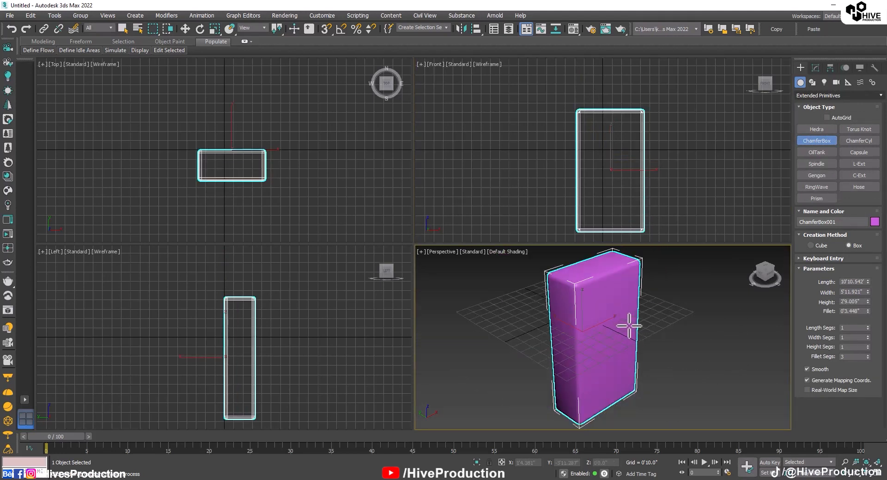
{"action": "key", "text": "alt+w"}
{"action": "key", "text": "F4"}
{"action": "mouse_move", "coordinate": [460, 221]}
{"action": "middle_mouse_down", "text": "alt"}
{"action": "mouse_move", "coordinate": [418, 210]}
{"action": "mouse_move", "coordinate": [510, 249]}
{"action": "mouse_move", "coordinate": [466, 230]}
{"action": "mouse_move", "coordinate": [428, 233]}
{"action": "middle_mouse_up", "text": "alt"}
{"action": "right_click", "coordinate": [428, 233]}
{"action": "left_click", "coordinate": [444, 240]}
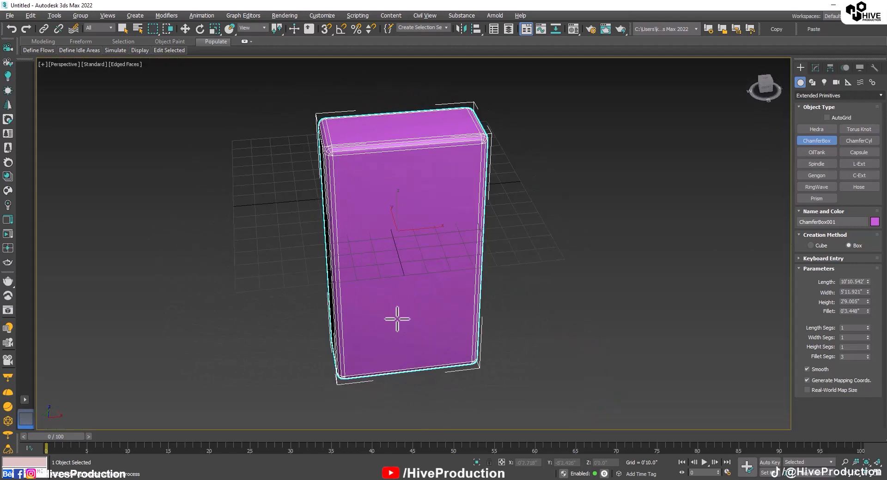
Step: Clone the chamfer box along the X axis beside the original and hide the selection brackets
{"action": "left_click_drag", "start_coordinate": [422, 231], "coordinate": [633, 232], "text": "shift"}
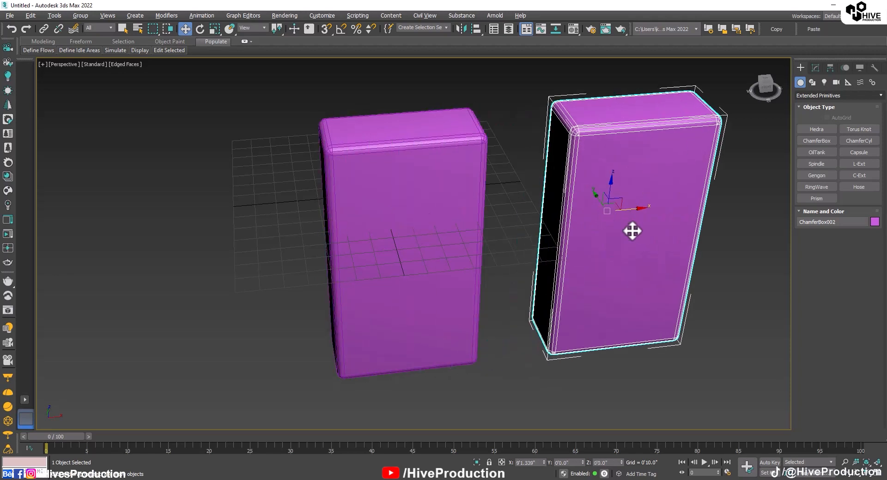
{"action": "left_click", "coordinate": [453, 286]}
{"action": "left_click", "coordinate": [476, 170]}
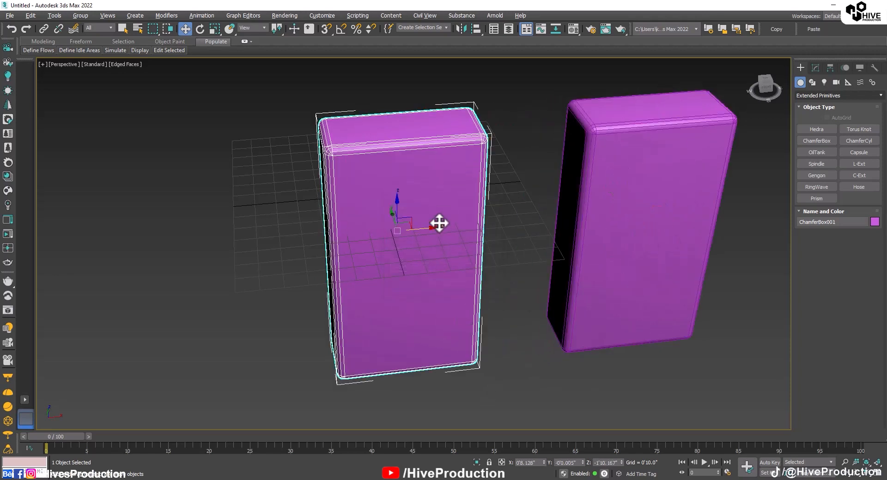
{"action": "key", "text": "j"}
Step: Scale the copied box down uniformly to about 94.5 percent in the full-size Front view
{"action": "key", "text": "alt+w"}
{"action": "middle_click", "coordinate": [685, 216]}
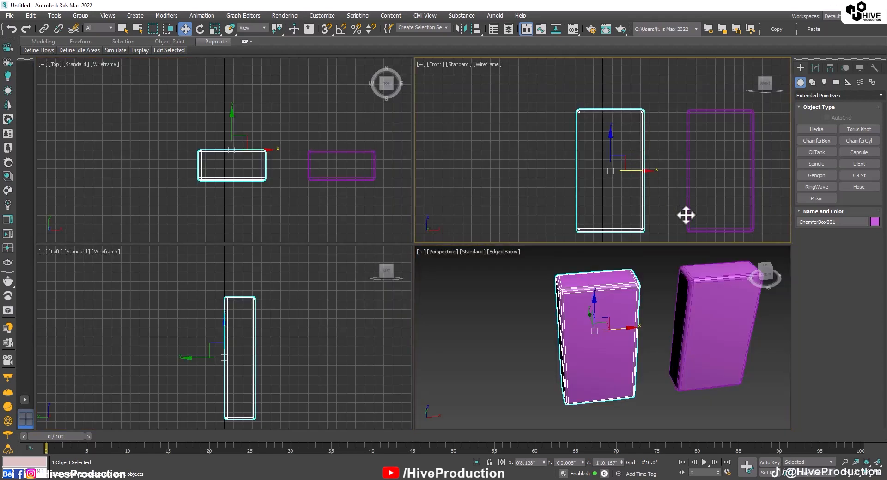
{"action": "key", "text": "alt+w"}
{"action": "left_click", "coordinate": [595, 279]}
{"action": "left_click", "coordinate": [585, 277]}
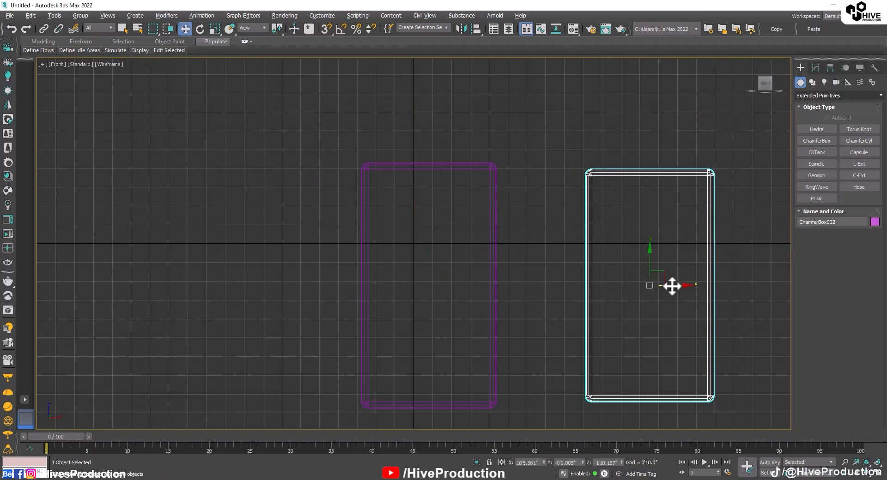
Step: Move the smaller copy inside the original box and adjust its vertical position in the Front view
{"action": "left_click_drag", "start_coordinate": [673, 287], "coordinate": [451, 326]}
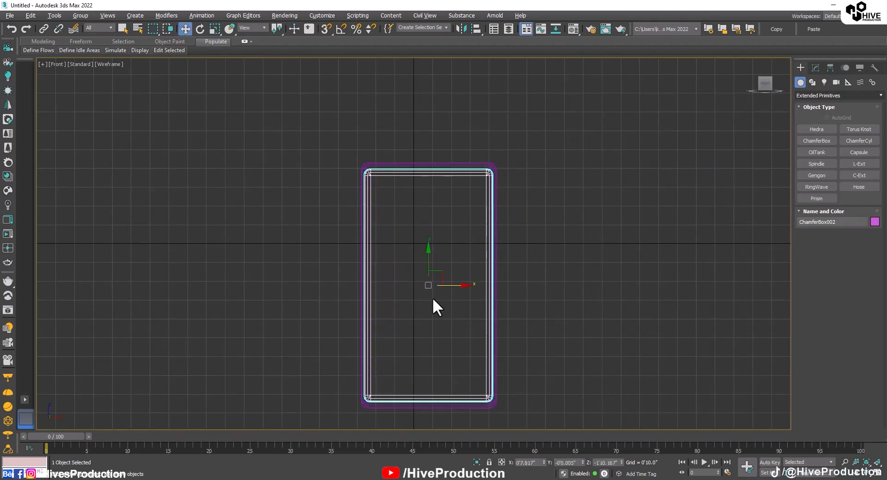
{"action": "left_click_drag", "start_coordinate": [431, 270], "coordinate": [430, 272]}
{"action": "key", "text": "alt+w"}
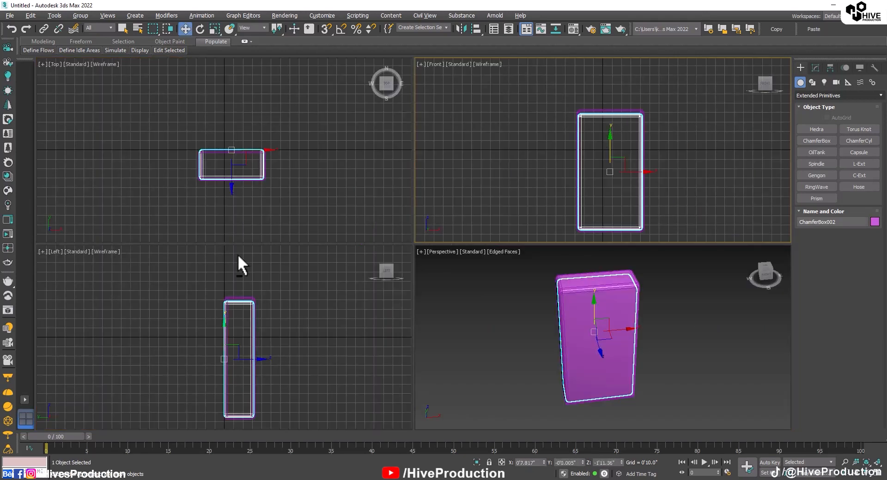
Step: Scale the inner box's depth down to about 88 percent and fit it within the outer box in the Top view
{"action": "key", "text": "alt+w"}
{"action": "scroll", "coordinate": [420, 201], "scroll_direction": "up", "scroll_amount": 4}
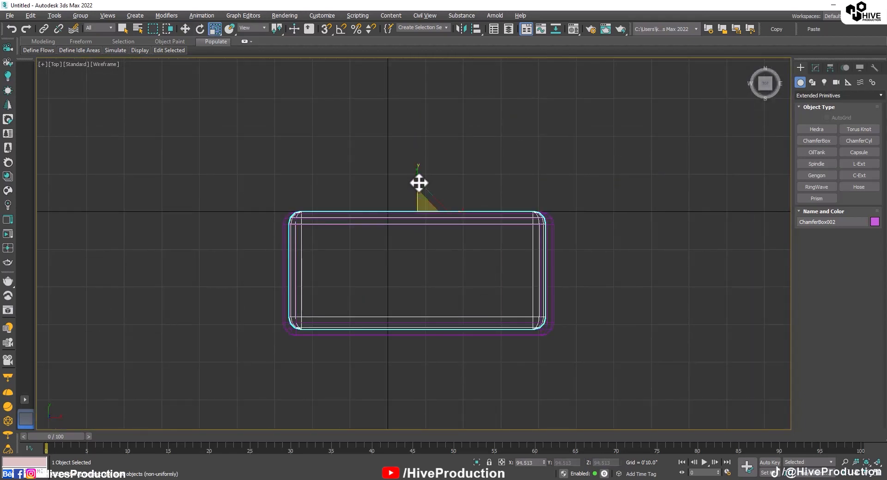
{"action": "left_click_drag", "start_coordinate": [418, 183], "coordinate": [420, 182]}
{"action": "key", "text": "r"}
{"action": "key", "text": "alt+w"}
{"action": "right_click", "coordinate": [575, 103]}
{"action": "key", "text": "alt+w"}
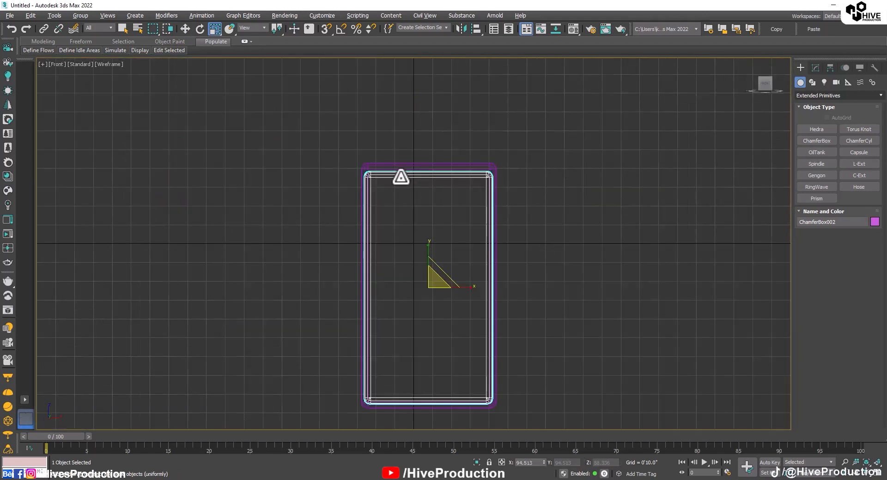
Step: Convert the inner box to an editable poly and delete its rounded top polygons
{"action": "right_click", "coordinate": [399, 175]}
{"action": "mouse_move", "coordinate": [441, 270]}
{"action": "left_click", "coordinate": [502, 277]}
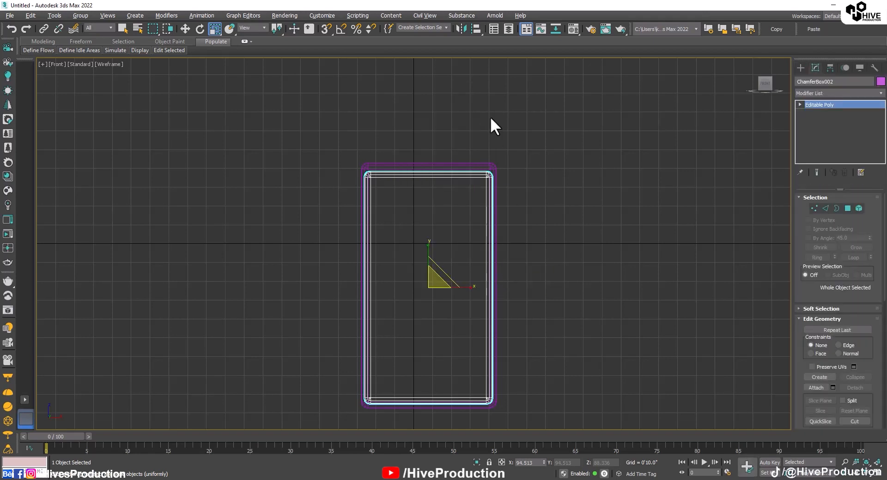
{"action": "key", "text": "4"}
{"action": "left_click_drag", "start_coordinate": [571, 132], "coordinate": [364, 176]}
{"action": "key", "text": "Delete"}
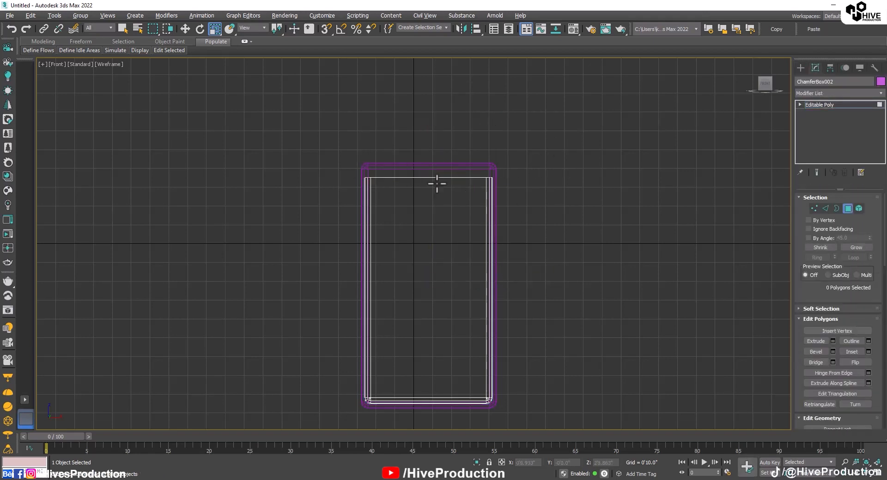
Step: Isolate the inner box and cap its open top border to make a flat liquid surface
{"action": "left_click", "coordinate": [847, 209]}
{"action": "key", "text": "alt+q"}
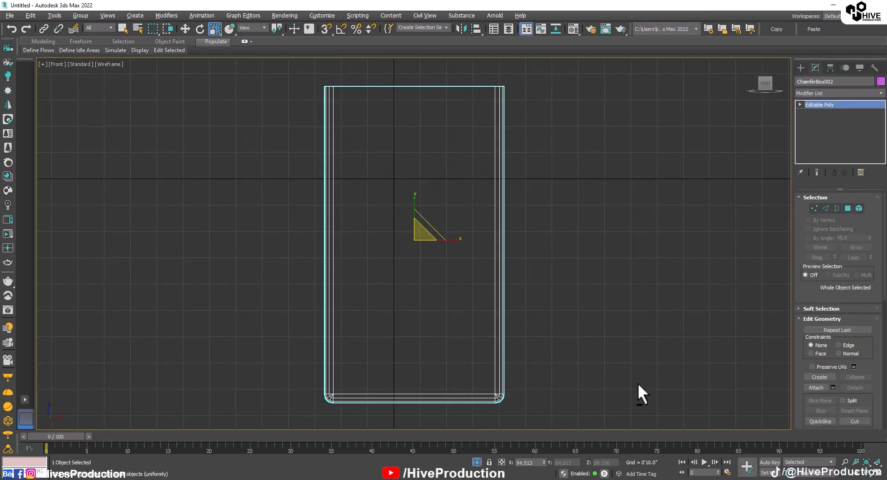
{"action": "key", "text": "alt+w"}
{"action": "right_click", "coordinate": [637, 384]}
{"action": "key", "text": "alt+w"}
{"action": "left_click", "coordinate": [836, 208]}
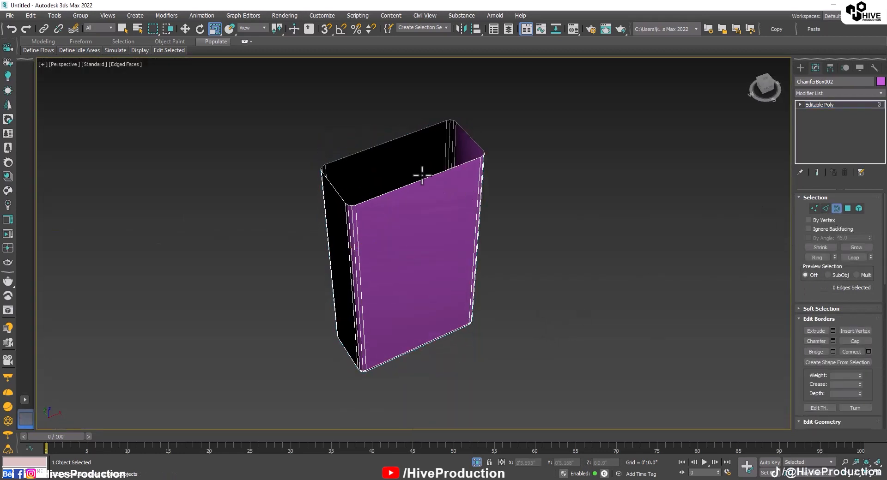
{"action": "left_click", "coordinate": [422, 175]}
{"action": "left_click", "coordinate": [855, 341]}
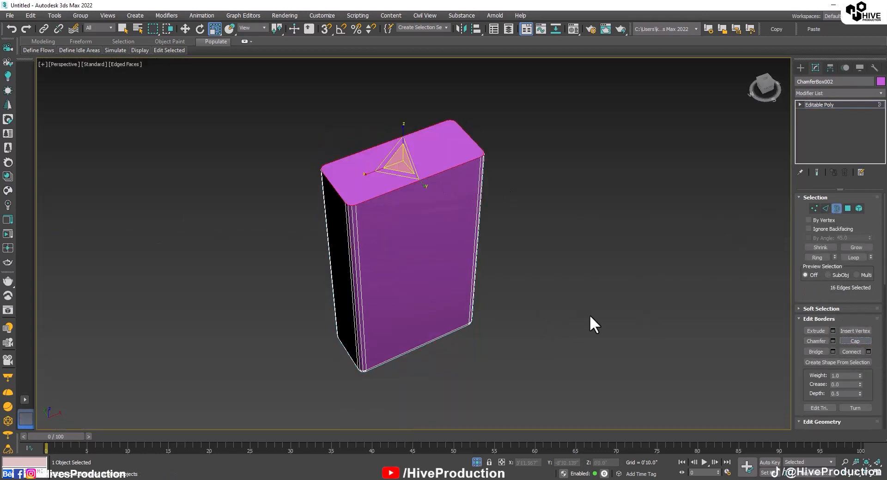
Step: Unhide all objects and select the outer chamfer box
{"action": "left_click", "coordinate": [520, 378]}
{"action": "middle_click_drag", "start_coordinate": [520, 378], "coordinate": [513, 231], "text": "alt"}
{"action": "right_click", "coordinate": [547, 178]}
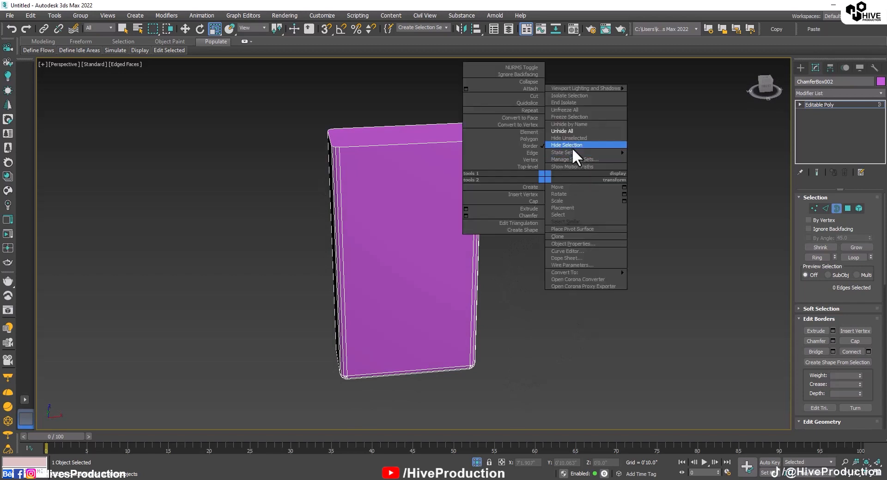
{"action": "left_click", "coordinate": [572, 147]}
{"action": "middle_click_drag", "start_coordinate": [566, 131], "coordinate": [413, 228], "text": "alt"}
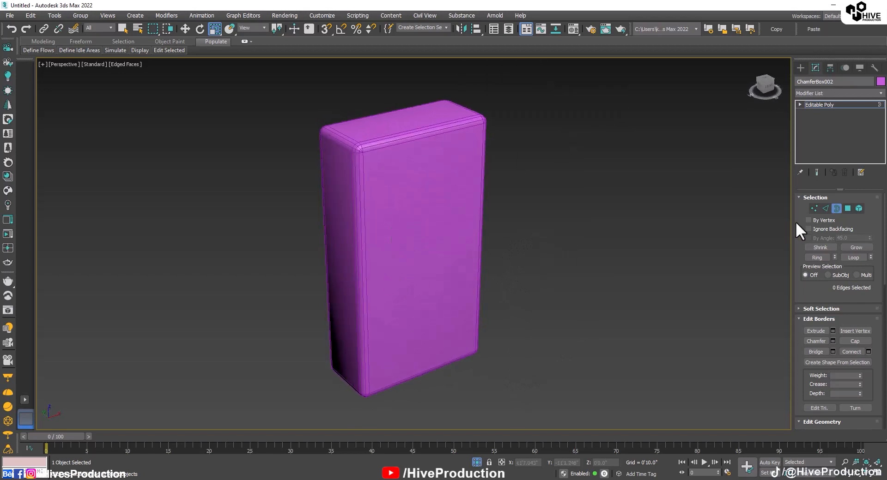
{"action": "left_click", "coordinate": [661, 245]}
{"action": "left_click", "coordinate": [406, 207]}
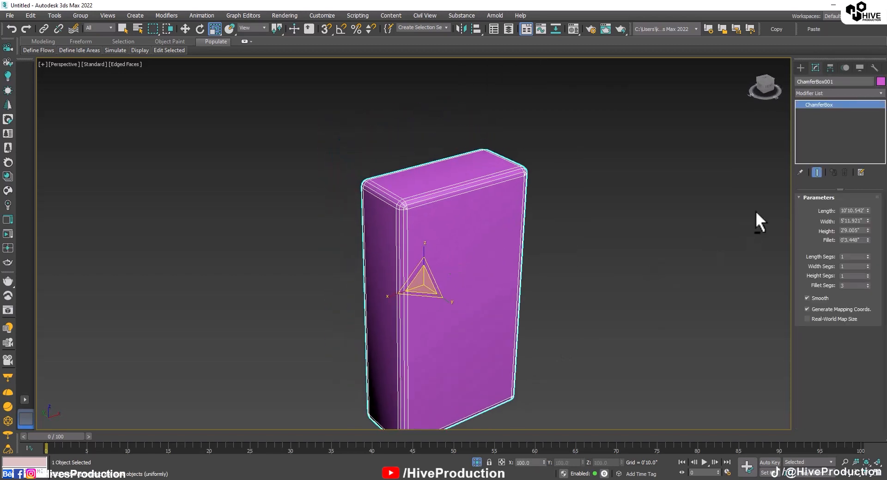
Step: Create a standard cylinder with a radius of about 1'2.3" centred on the box in the Top view
{"action": "left_click", "coordinate": [801, 67]}
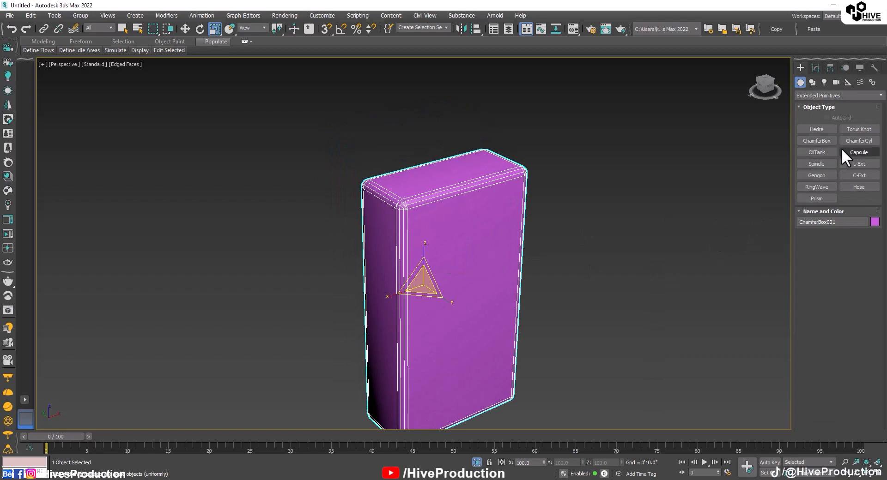
{"action": "left_click", "coordinate": [806, 96]}
{"action": "left_click", "coordinate": [805, 105]}
{"action": "left_click", "coordinate": [817, 152]}
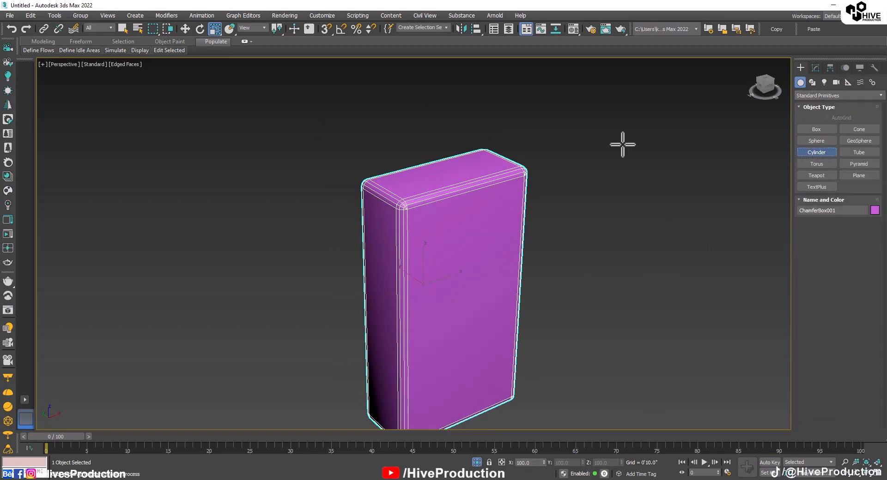
{"action": "key", "text": "alt+w"}
{"action": "left_click_drag", "start_coordinate": [229, 163], "coordinate": [248, 183]}
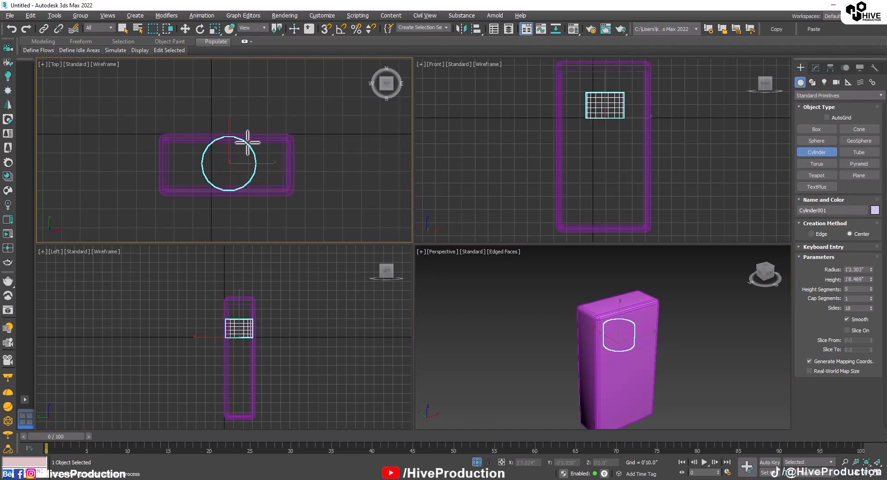
{"action": "left_click", "coordinate": [244, 124]}
{"action": "key", "text": "w"}
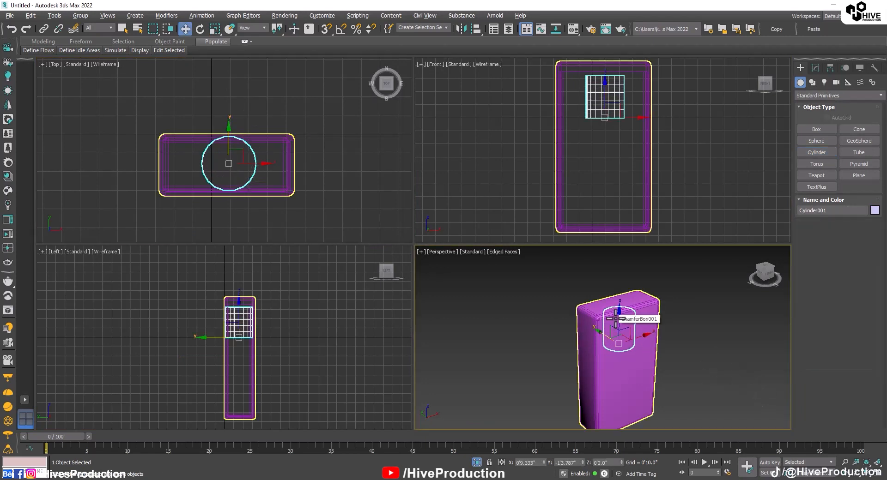
Step: Raise the cylinder onto the top face of the chamfer box and centre it across the box's depth
{"action": "left_click_drag", "start_coordinate": [619, 321], "coordinate": [615, 280]}
{"action": "right_click", "coordinate": [262, 291]}
{"action": "key", "text": "alt+w"}
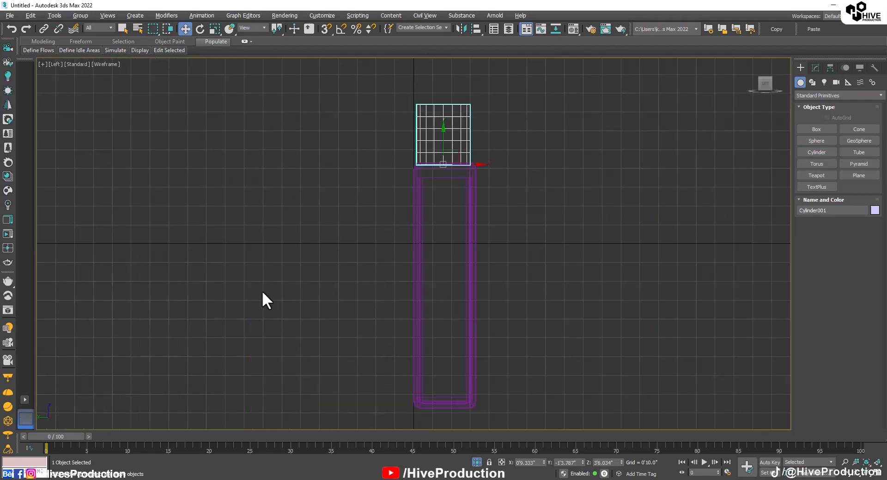
{"action": "scroll", "coordinate": [403, 185], "scroll_direction": "up", "scroll_amount": 5}
{"action": "middle_click_drag", "start_coordinate": [478, 162], "coordinate": [425, 237]}
{"action": "left_click_drag", "start_coordinate": [443, 222], "coordinate": [438, 199]}
{"action": "scroll", "coordinate": [445, 275], "scroll_direction": "down", "scroll_amount": 4}
{"action": "key", "text": "alt+w"}
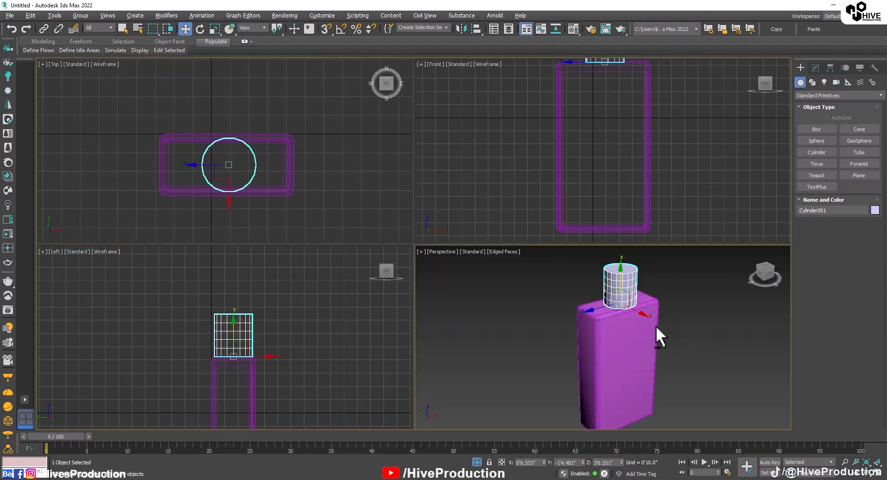
Step: Set the neck cylinder to 40 sides and 1 height segment
{"action": "key", "text": "alt+w"}
{"action": "scroll", "coordinate": [504, 268], "scroll_direction": "up", "scroll_amount": 8}
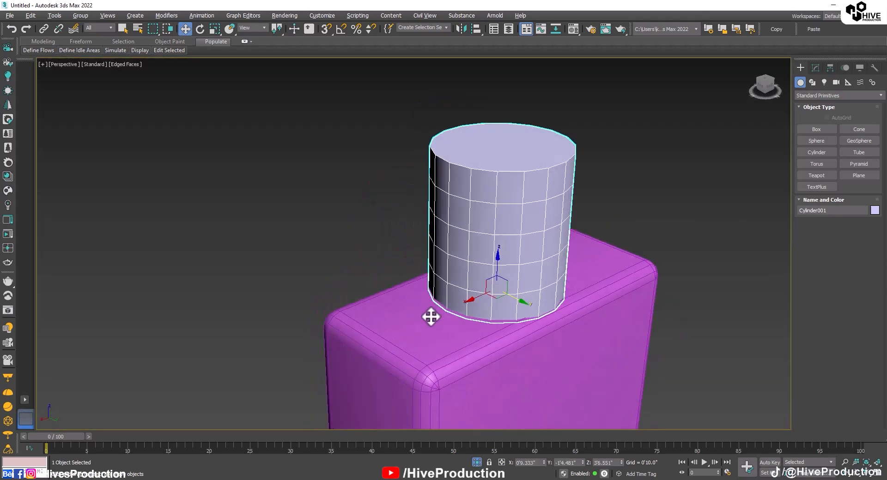
{"action": "middle_click_drag", "start_coordinate": [431, 317], "coordinate": [416, 304], "text": "alt"}
{"action": "left_click", "coordinate": [815, 67]}
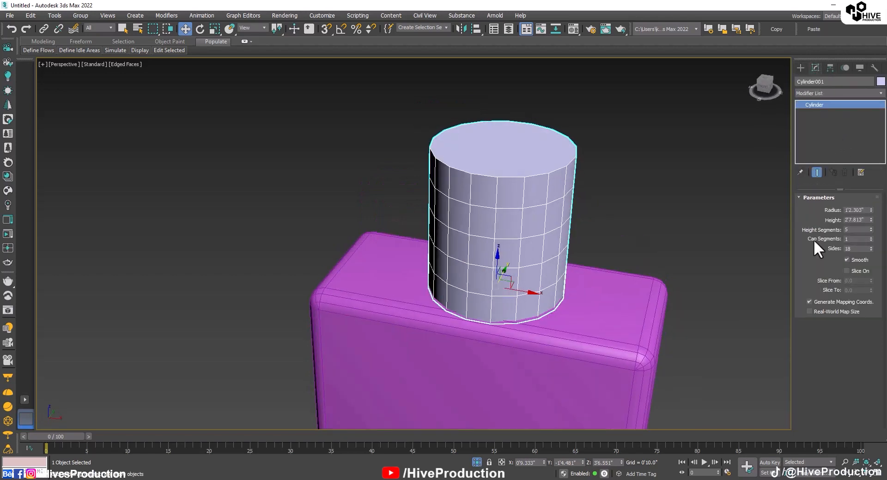
{"action": "type", "text": "40"}
{"action": "key", "text": "Return"}
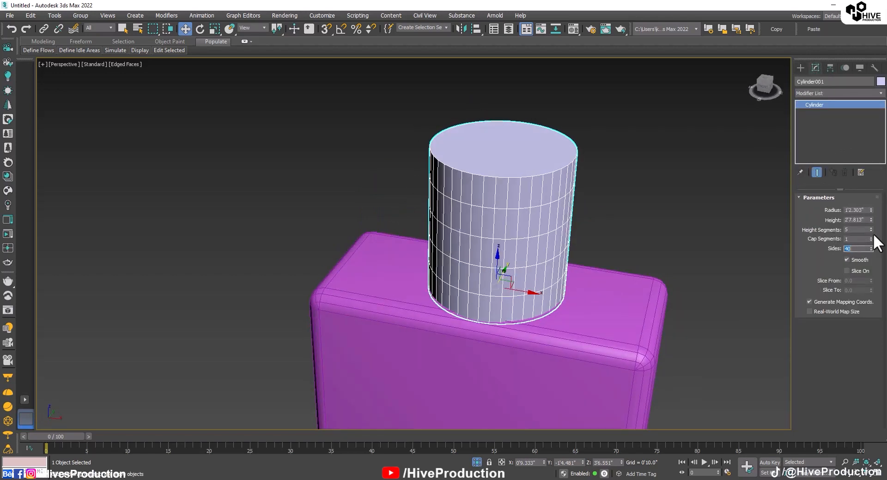
{"action": "right_click", "coordinate": [871, 230]}
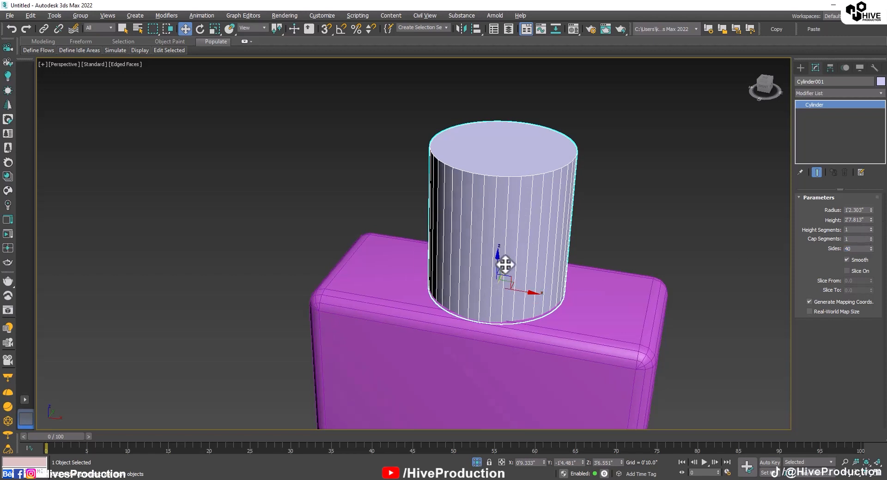
Step: Convert the neck cylinder to an editable poly
{"action": "middle_click_drag", "start_coordinate": [505, 263], "coordinate": [532, 244], "text": "alt"}
{"action": "middle_click_drag", "start_coordinate": [524, 306], "coordinate": [511, 287], "text": "alt"}
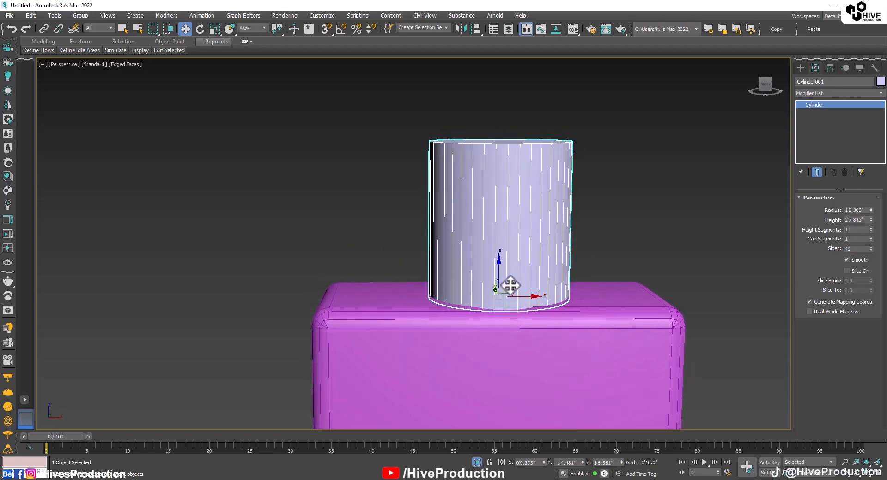
{"action": "right_click", "coordinate": [513, 290]}
{"action": "mouse_move", "coordinate": [525, 293]}
{"action": "left_click", "coordinate": [619, 300]}
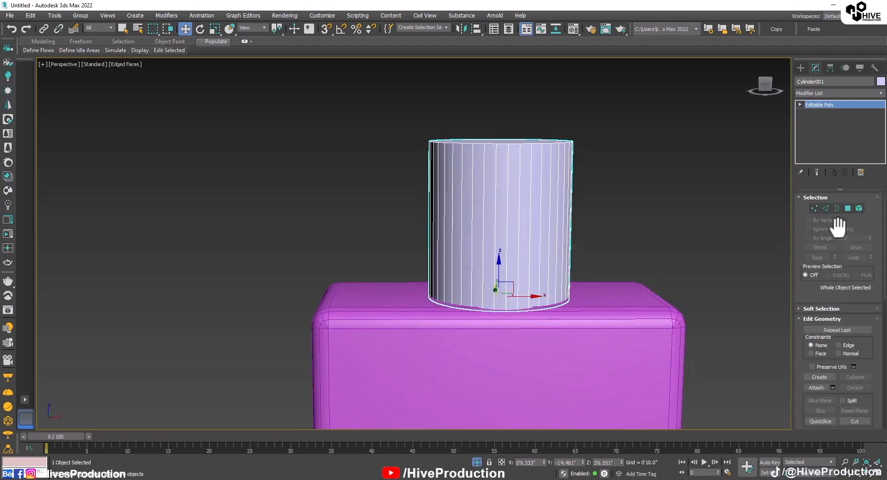
Step: Convert the cylinder's top cap polygon into an edge selection and isolate the cylinder
{"action": "left_click", "coordinate": [846, 209]}
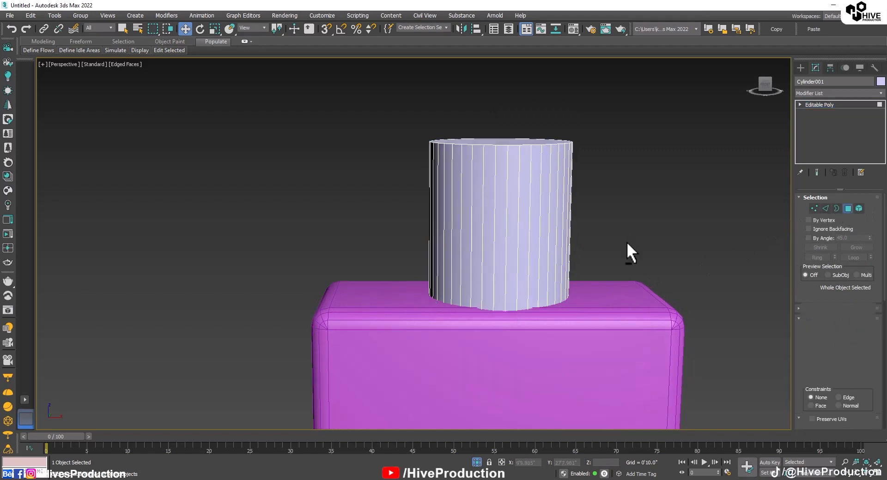
{"action": "middle_click_drag", "start_coordinate": [521, 151], "coordinate": [514, 172], "text": "alt"}
{"action": "left_click", "coordinate": [515, 172]}
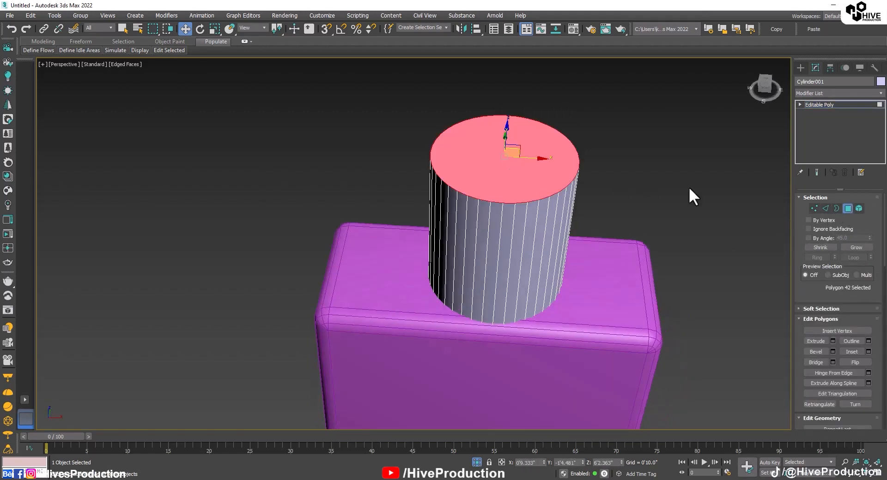
{"action": "left_click", "coordinate": [825, 208], "text": "ctrl"}
{"action": "middle_click_drag", "start_coordinate": [643, 333], "coordinate": [630, 312], "text": "alt"}
{"action": "key", "text": "alt+q"}
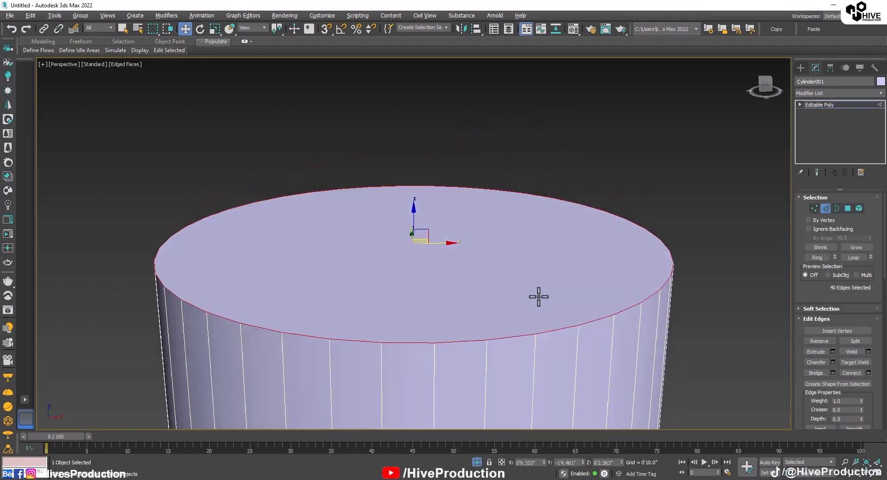
{"action": "middle_click_drag", "start_coordinate": [536, 295], "coordinate": [542, 350], "text": "alt"}
Step: Select the cylinder's top and bottom cap polygons and convert them into a selection of both rim edge loops
{"action": "left_click", "coordinate": [846, 209]}
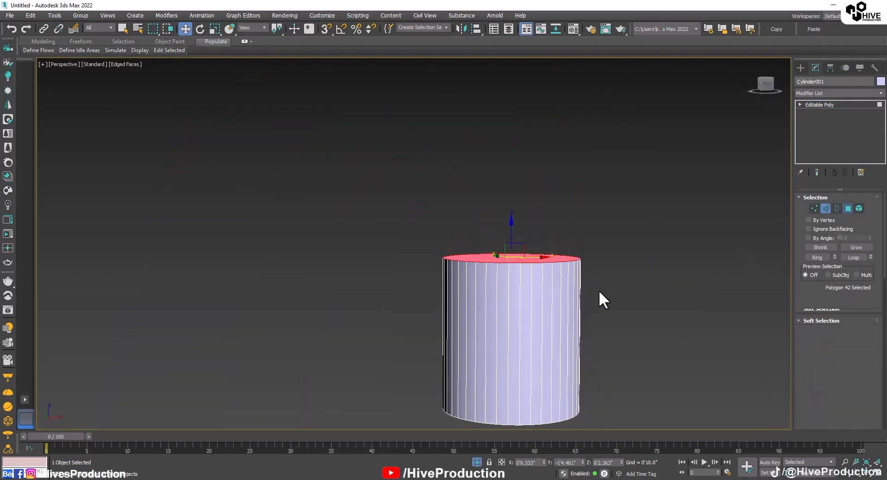
{"action": "middle_click_drag", "start_coordinate": [523, 307], "coordinate": [484, 288], "text": "alt"}
{"action": "left_click", "coordinate": [484, 288], "text": "ctrl"}
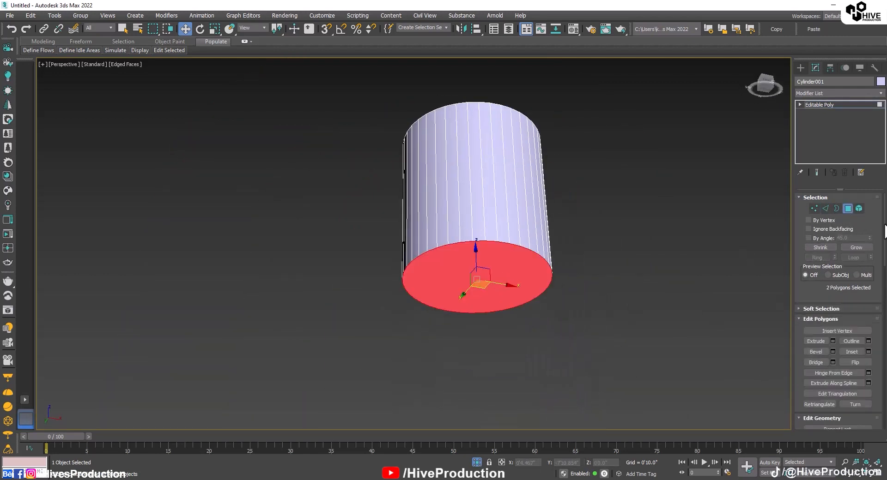
{"action": "left_click", "coordinate": [825, 207], "text": "ctrl"}
{"action": "middle_click_drag", "start_coordinate": [545, 259], "coordinate": [493, 217], "text": "alt"}
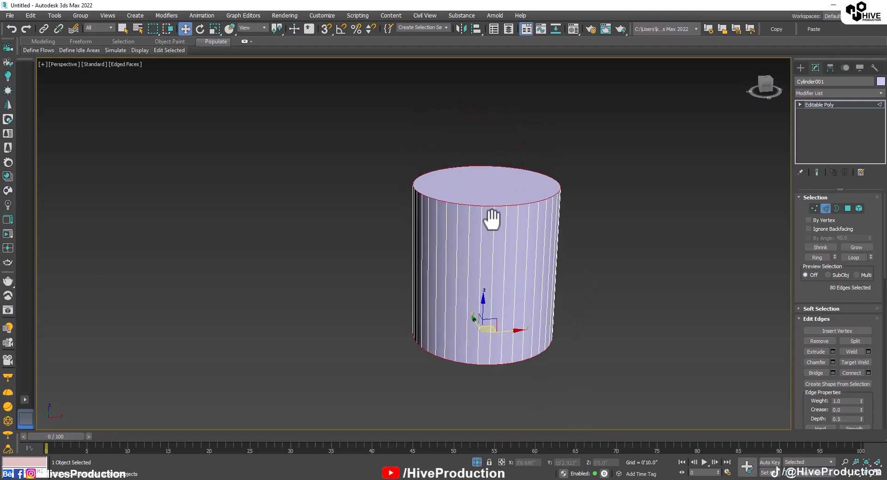
Step: Chamfer both rim edge loops of the cylinder with several segments to round its ends
{"action": "scroll", "coordinate": [493, 217], "scroll_direction": "up", "scroll_amount": 3}
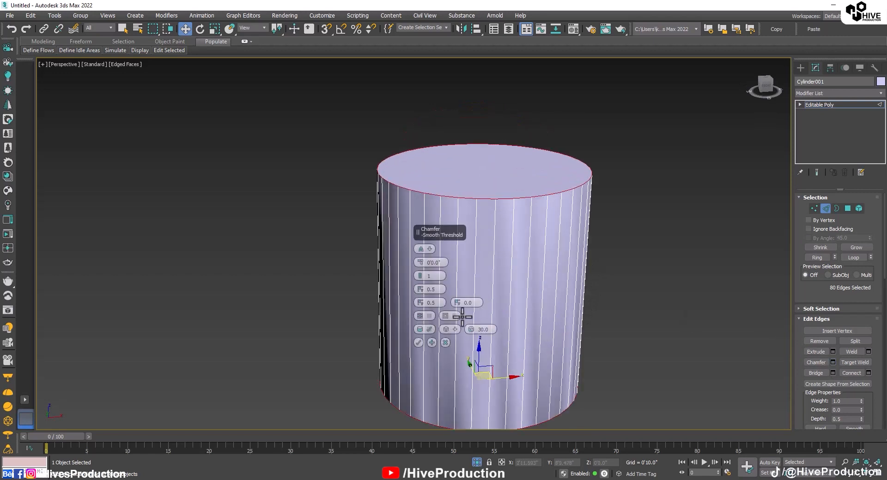
{"action": "left_click_drag", "start_coordinate": [421, 262], "coordinate": [420, 252]}
{"action": "left_click", "coordinate": [420, 273]}
{"action": "left_click", "coordinate": [420, 273]}
{"action": "left_click", "coordinate": [418, 343]}
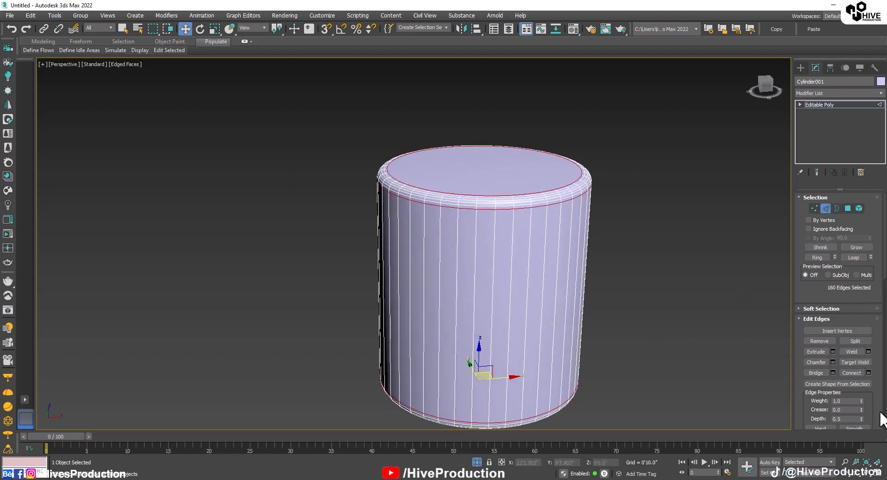
Step: Connect the cylinder's vertical side edges with 2 loops, pinched outward close to the top and bottom chamfers
{"action": "middle_click_drag", "start_coordinate": [584, 271], "coordinate": [578, 260], "text": "alt"}
{"action": "left_click_drag", "start_coordinate": [663, 279], "coordinate": [206, 279]}
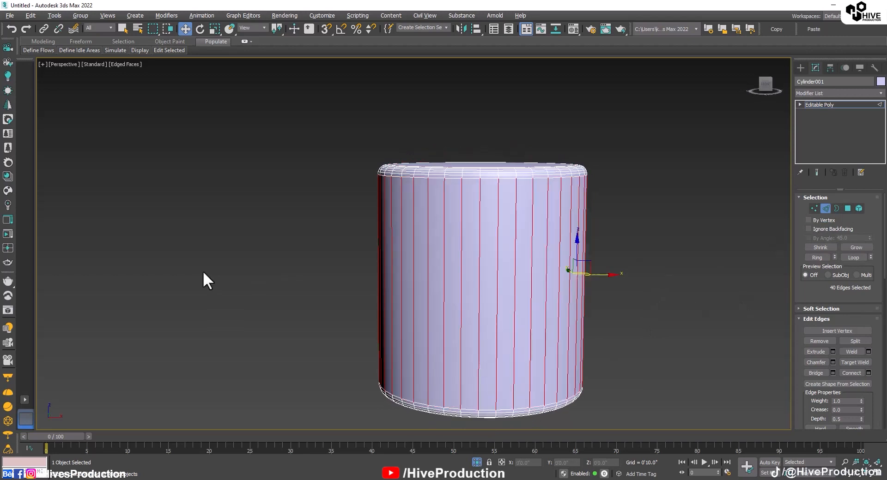
{"action": "left_click", "coordinate": [868, 374]}
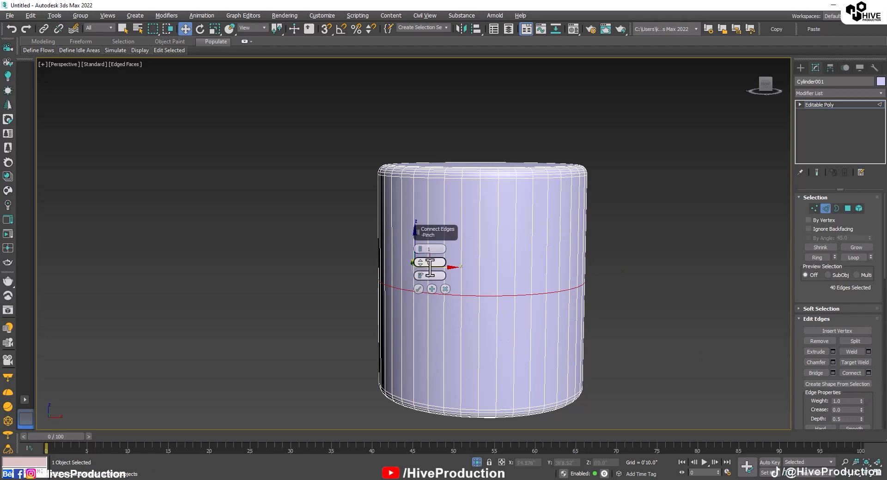
{"action": "left_click", "coordinate": [420, 247]}
{"action": "left_click_drag", "start_coordinate": [417, 254], "coordinate": [376, 87]}
{"action": "left_click", "coordinate": [418, 289]}
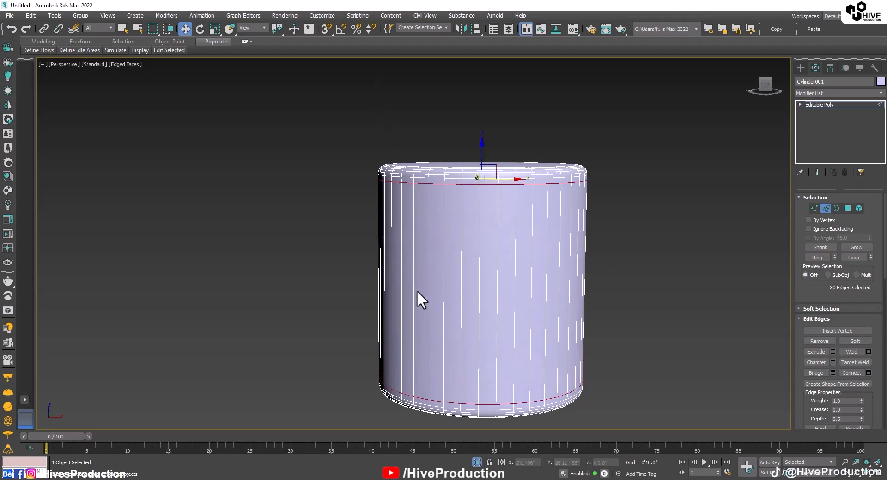
Step: Leave edge editing on the cylinder and end isolation to show the whole bottle
{"action": "left_click", "coordinate": [826, 209]}
{"action": "left_click", "coordinate": [703, 270]}
{"action": "right_click", "coordinate": [703, 270]}
{"action": "left_click", "coordinate": [717, 229]}
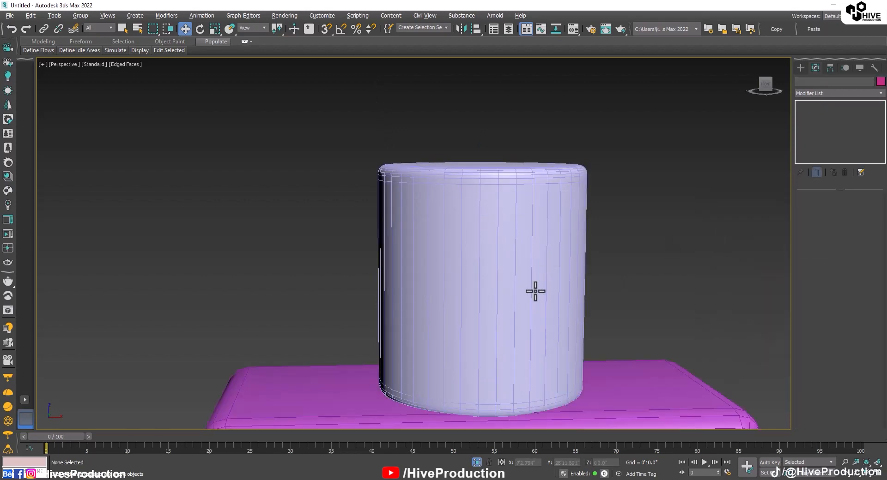
Step: Align the cylinder's base in the Front view so it rests exactly on the chamfer box's top face
{"action": "middle_click_drag", "start_coordinate": [534, 291], "coordinate": [540, 335], "text": "alt"}
{"action": "left_click", "coordinate": [432, 375]}
{"action": "middle_click_drag", "start_coordinate": [430, 372], "coordinate": [564, 265], "text": "alt"}
{"action": "key", "text": "alt+w"}
{"action": "key", "text": "alt+w"}
{"action": "scroll", "coordinate": [552, 278], "scroll_direction": "up", "scroll_amount": 5}
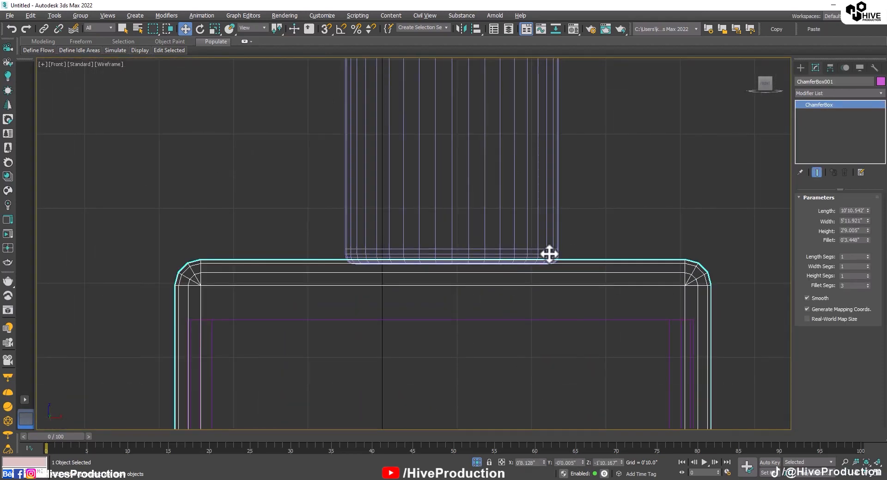
{"action": "left_click", "coordinate": [404, 186]}
{"action": "left_click_drag", "start_coordinate": [451, 241], "coordinate": [449, 236]}
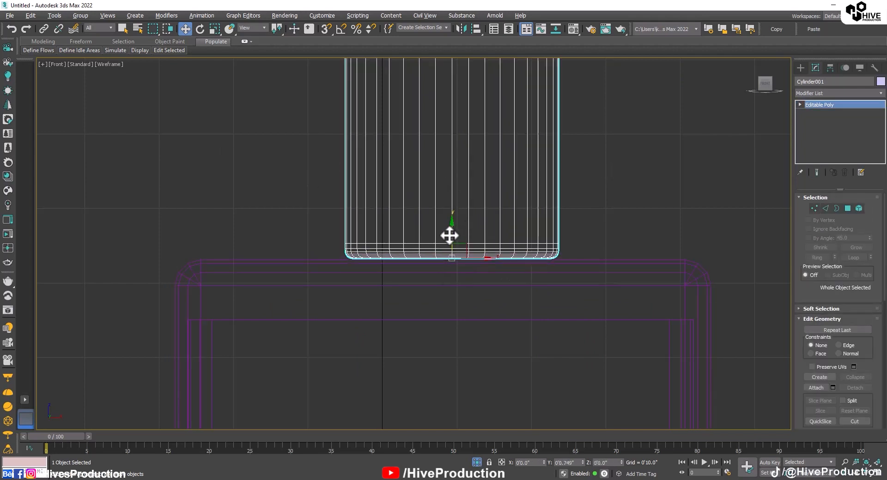
{"action": "scroll", "coordinate": [470, 186], "scroll_direction": "up", "scroll_amount": 6}
{"action": "scroll", "coordinate": [513, 268], "scroll_direction": "up", "scroll_amount": 3}
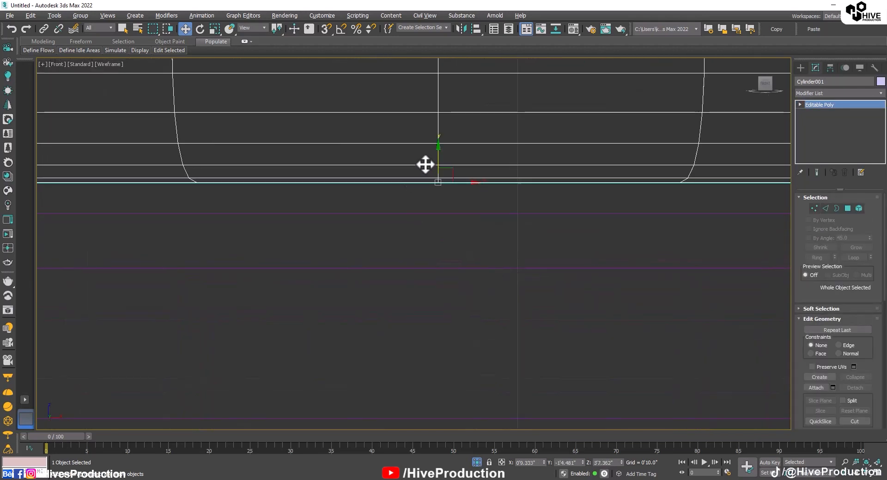
{"action": "left_click_drag", "start_coordinate": [423, 165], "coordinate": [470, 200]}
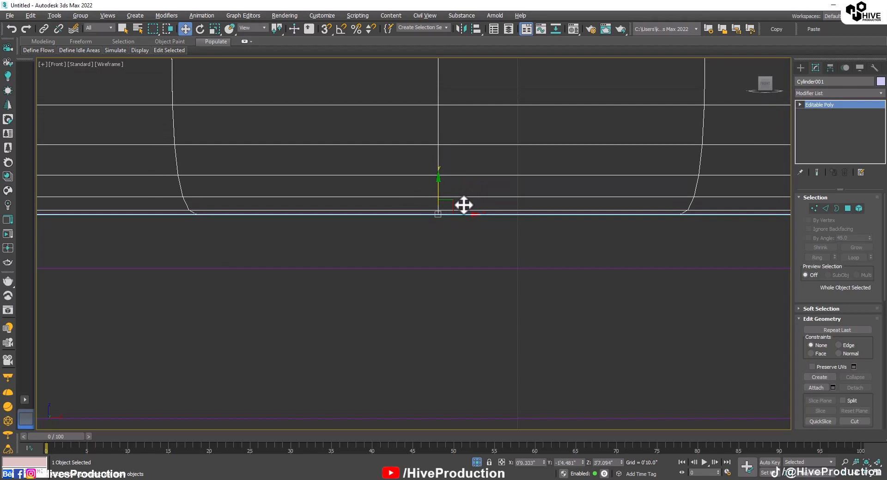
{"action": "scroll", "coordinate": [464, 205], "scroll_direction": "down", "scroll_amount": 15}
{"action": "left_click", "coordinate": [554, 352]}
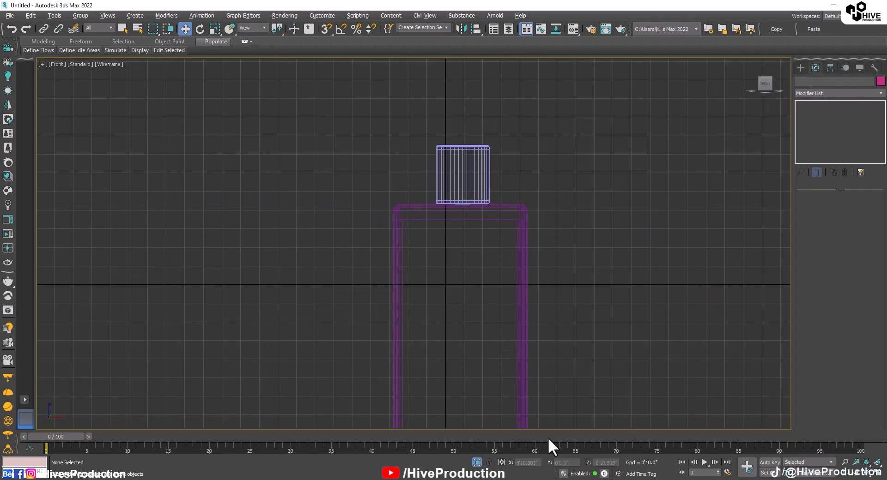
Step: Reduce the outer chamfer box to a length of 9'2.961" and a width of 5'1.133"
{"action": "scroll", "coordinate": [534, 203], "scroll_direction": "down", "scroll_amount": 3}
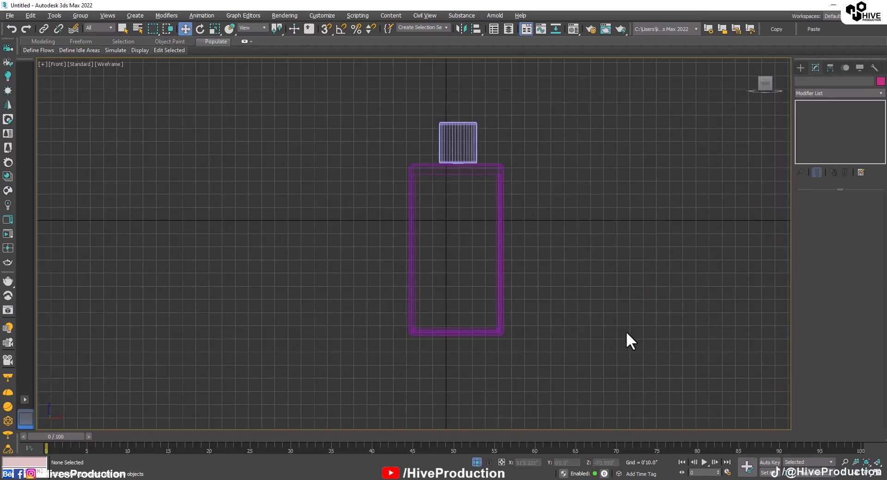
{"action": "left_click_drag", "start_coordinate": [627, 334], "coordinate": [359, 196]}
{"action": "left_click", "coordinate": [768, 314]}
{"action": "left_click", "coordinate": [504, 168]}
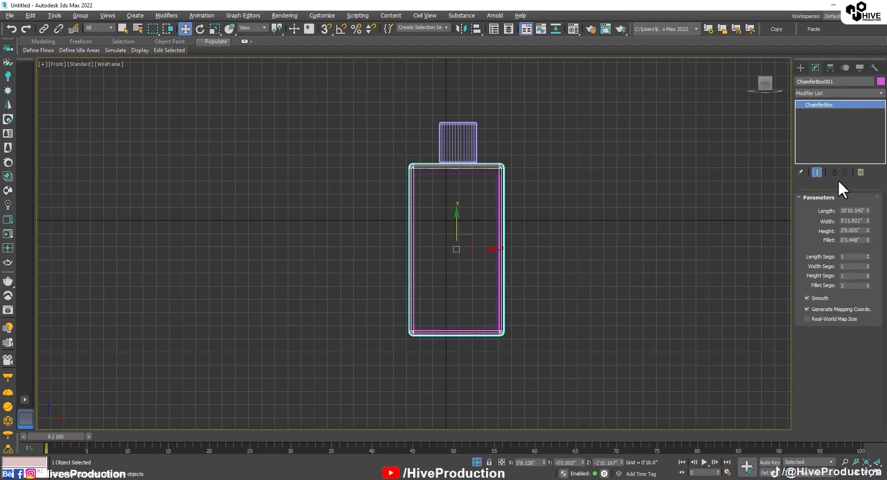
{"action": "mouse_move", "coordinate": [868, 220]}
{"action": "left_mouse_down"}
{"action": "mouse_move", "coordinate": [871, 233]}
{"action": "mouse_move", "coordinate": [869, 215]}
{"action": "left_mouse_up"}
{"action": "left_click", "coordinate": [458, 222]}
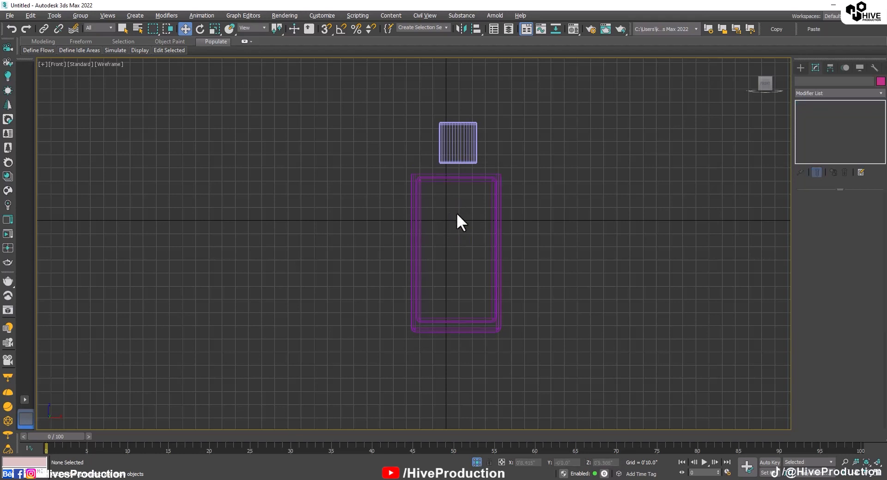
Step: Move the outer chamfer box up until its top face meets the base of the cylinder
{"action": "left_click", "coordinate": [444, 179]}
{"action": "left_click_drag", "start_coordinate": [457, 214], "coordinate": [458, 202]}
{"action": "scroll", "coordinate": [460, 194], "scroll_direction": "up", "scroll_amount": 5}
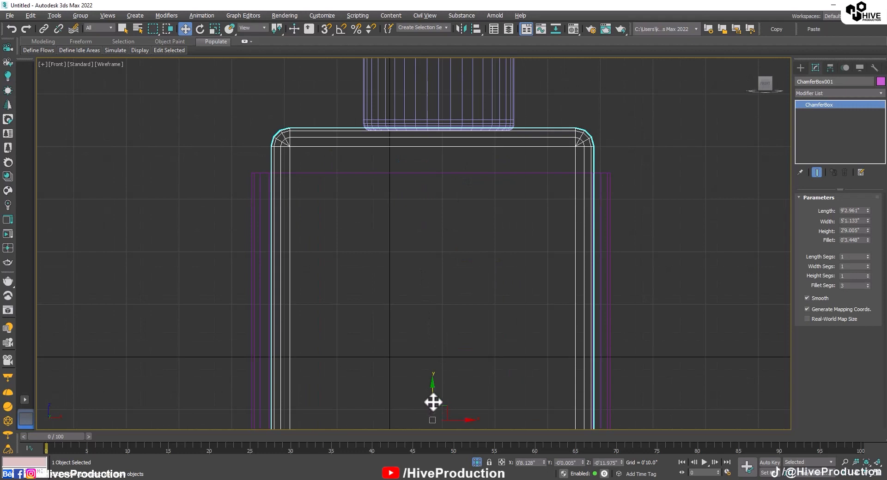
{"action": "left_click_drag", "start_coordinate": [433, 403], "coordinate": [442, 406]}
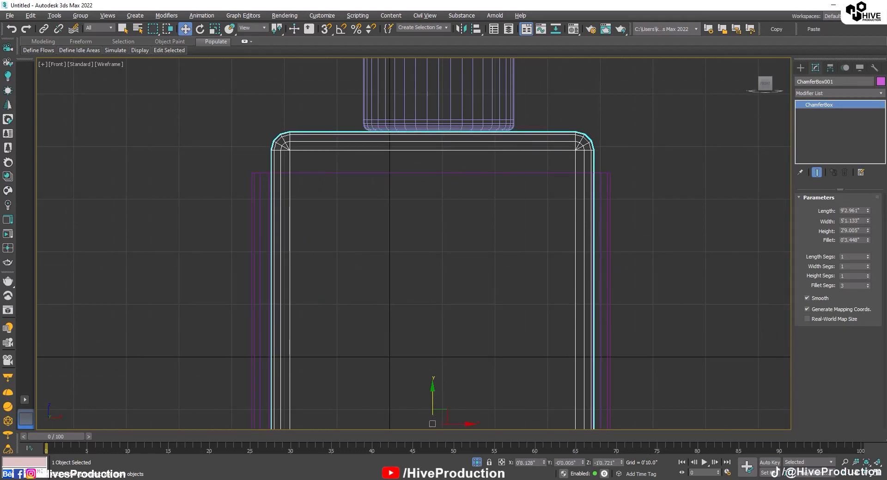
Step: Move the inner liquid box about 7'5.8" along X, clear of the outer bottle
{"action": "key", "text": "alt+w"}
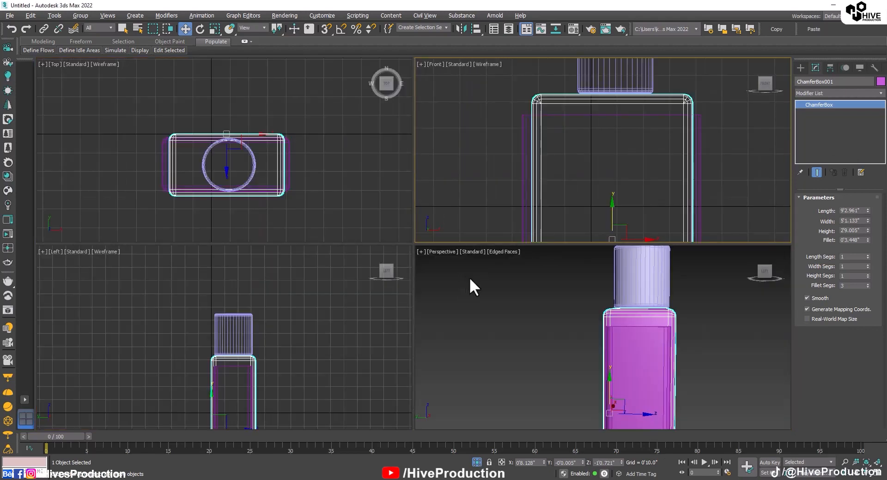
{"action": "key", "text": "alt+w"}
{"action": "middle_click_drag", "start_coordinate": [469, 270], "coordinate": [578, 279], "text": "alt"}
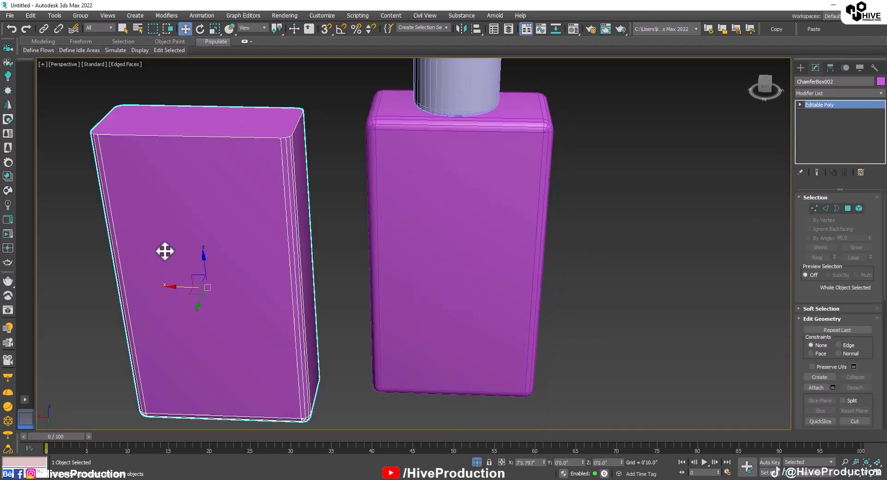
{"action": "middle_click_drag", "start_coordinate": [164, 251], "coordinate": [448, 324], "text": "alt"}
Step: Set the outer chamfer box's height to 2'10.005"
{"action": "left_click", "coordinate": [454, 240]}
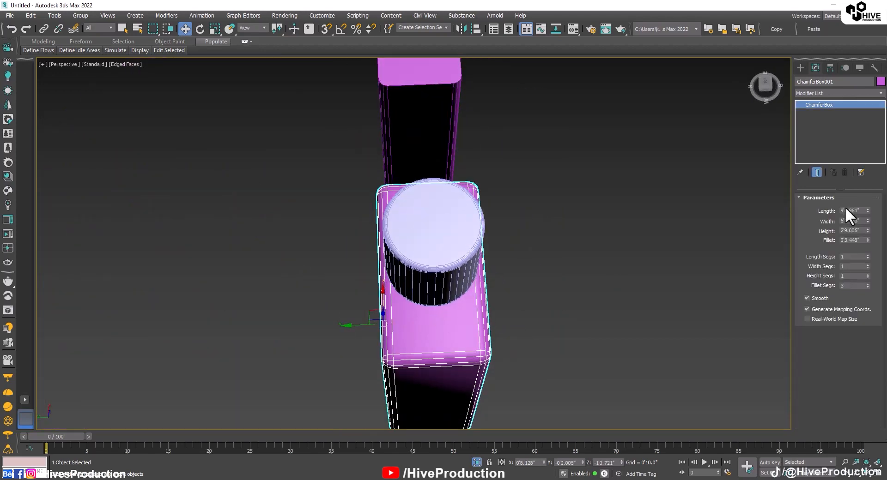
{"action": "left_click", "coordinate": [867, 228]}
{"action": "middle_click_drag", "start_coordinate": [517, 313], "coordinate": [505, 306], "text": "alt"}
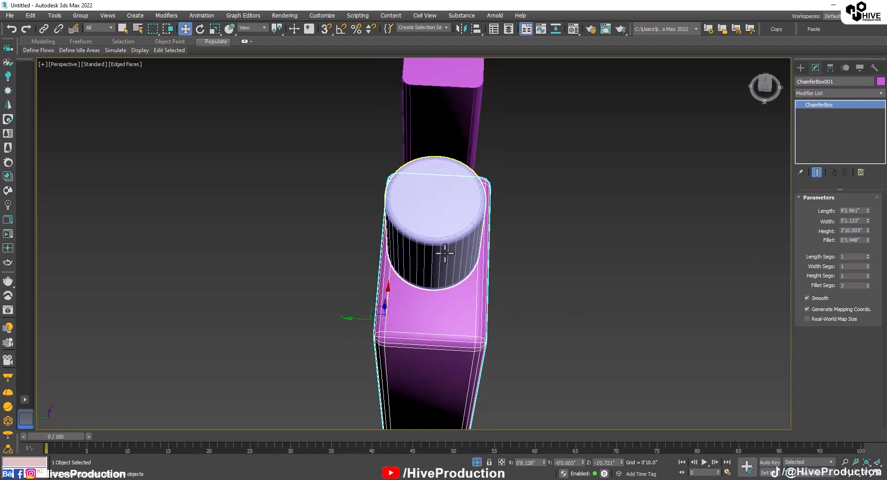
Step: Scale the cylinder up uniformly to about 112%
{"action": "left_click", "coordinate": [438, 253]}
{"action": "key", "text": "r"}
{"action": "left_click_drag", "start_coordinate": [441, 258], "coordinate": [440, 249]}
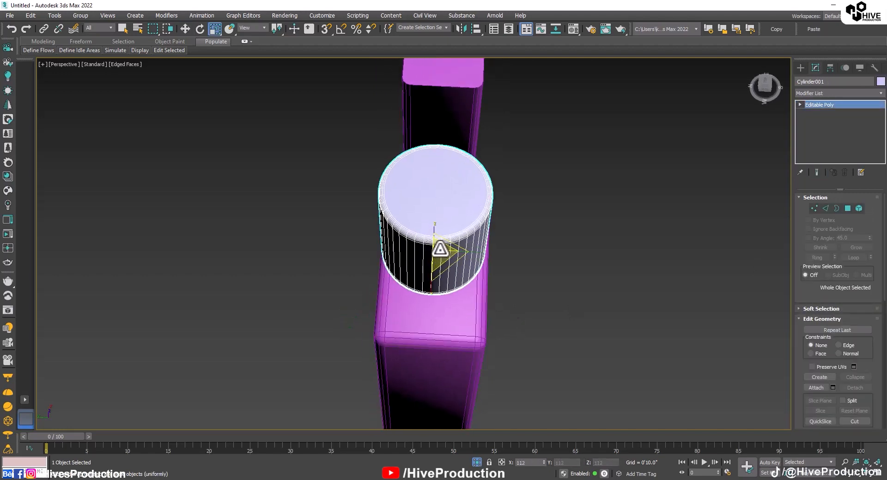
Step: Centre the cylinder over the outer chamfer box in the top view and move both onto the grid origin
{"action": "middle_click_drag", "start_coordinate": [440, 249], "coordinate": [532, 233], "text": "alt"}
{"action": "key", "text": "alt+w"}
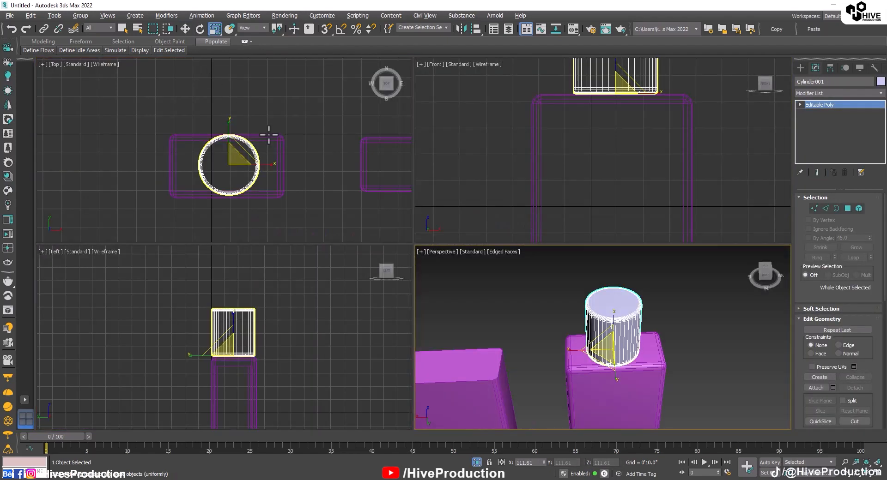
{"action": "middle_click", "coordinate": [270, 134]}
{"action": "key", "text": "alt+w"}
{"action": "scroll", "coordinate": [368, 271], "scroll_direction": "up", "scroll_amount": 2}
{"action": "key", "text": "w"}
{"action": "left_click_drag", "start_coordinate": [478, 274], "coordinate": [473, 274]}
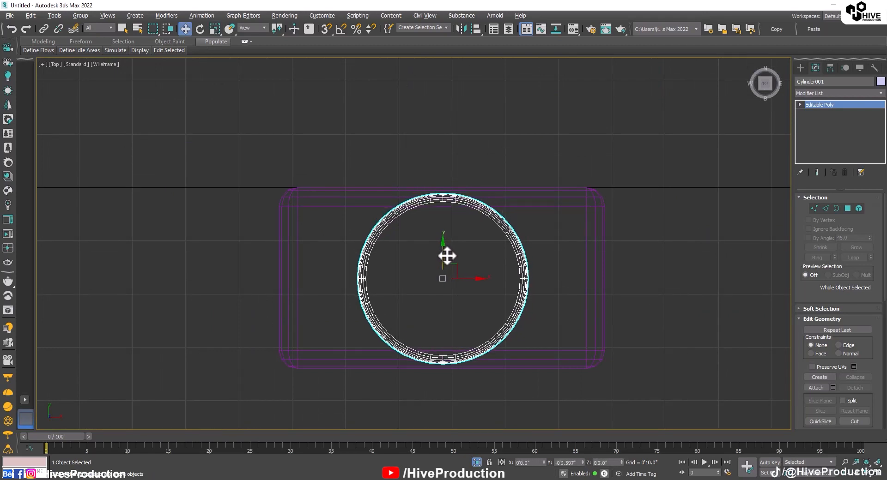
{"action": "left_click_drag", "start_coordinate": [547, 157], "coordinate": [402, 168]}
Step: Select the outer chamfer box and set its length to 10'0.947"
{"action": "left_click", "coordinate": [592, 263]}
{"action": "key", "text": "alt+w"}
{"action": "left_click", "coordinate": [593, 264]}
{"action": "key", "text": "alt+w"}
{"action": "scroll", "coordinate": [618, 365], "scroll_direction": "down", "scroll_amount": 3}
{"action": "middle_click_drag", "start_coordinate": [617, 365], "coordinate": [457, 334], "text": "alt"}
{"action": "left_click", "coordinate": [473, 338]}
{"action": "middle_click_drag", "start_coordinate": [427, 380], "coordinate": [455, 376], "text": "alt"}
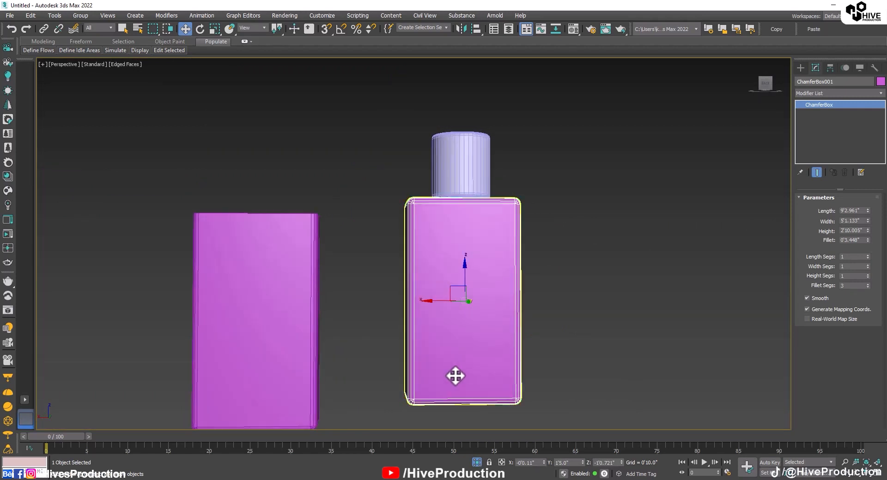
{"action": "left_click_drag", "start_coordinate": [867, 211], "coordinate": [867, 204]}
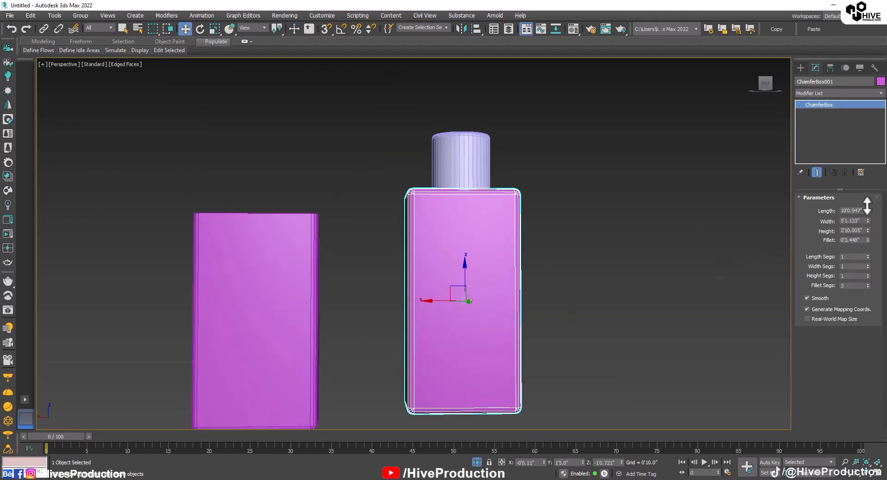
Step: Lower the outer chamfer box until its top face meets the cylinder's base, and set its fillet to 0'5.414"
{"action": "key", "text": "alt+w"}
{"action": "scroll", "coordinate": [616, 138], "scroll_direction": "down", "scroll_amount": 2}
{"action": "scroll", "coordinate": [614, 140], "scroll_direction": "down", "scroll_amount": 1}
{"action": "left_click_drag", "start_coordinate": [602, 171], "coordinate": [606, 177]}
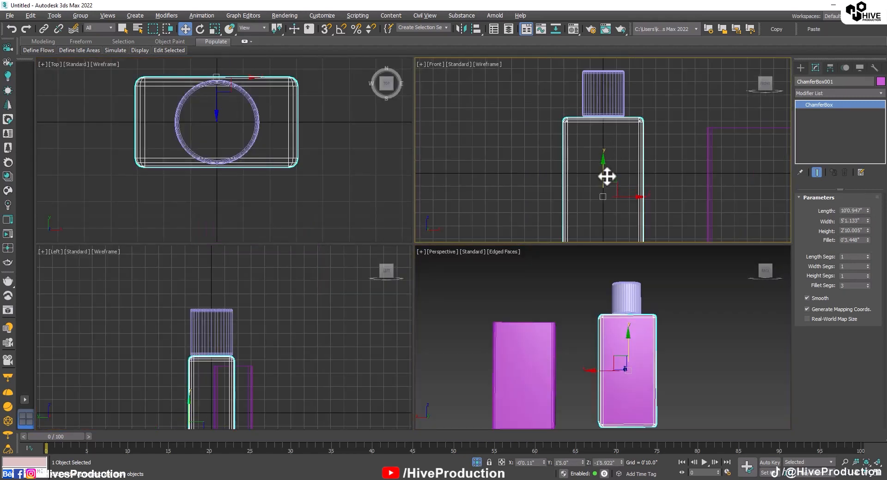
{"action": "scroll", "coordinate": [606, 178], "scroll_direction": "up", "scroll_amount": 4}
{"action": "key", "text": "alt+w"}
{"action": "scroll", "coordinate": [500, 181], "scroll_direction": "down", "scroll_amount": 3}
{"action": "middle_click_drag", "start_coordinate": [495, 181], "coordinate": [504, 343]}
{"action": "scroll", "coordinate": [455, 159], "scroll_direction": "up", "scroll_amount": 5}
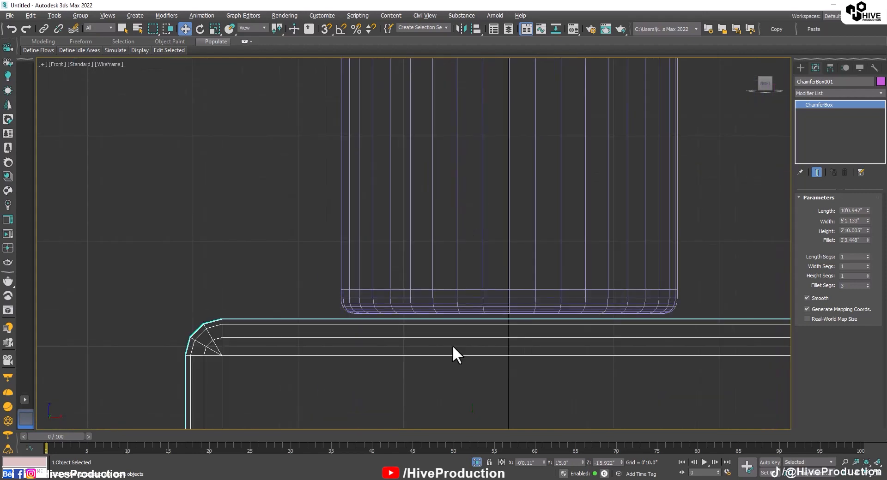
{"action": "left_click_drag", "start_coordinate": [473, 325], "coordinate": [473, 321]}
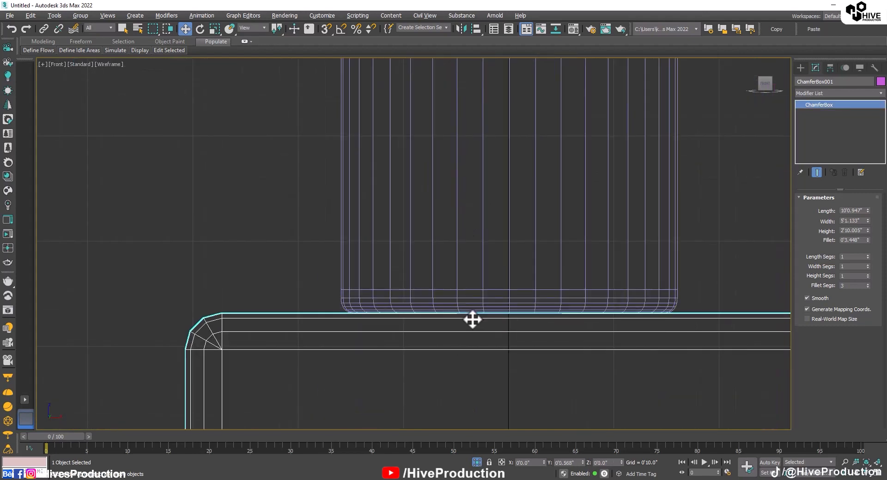
{"action": "scroll", "coordinate": [471, 324], "scroll_direction": "down", "scroll_amount": 5}
{"action": "left_click_drag", "start_coordinate": [868, 239], "coordinate": [862, 212]}
Step: Move the inner liquid box back along X so that it overlaps the outer bottle in the front view
{"action": "middle_click_drag", "start_coordinate": [490, 297], "coordinate": [484, 150]}
{"action": "left_click_drag", "start_coordinate": [578, 91], "coordinate": [624, 344]}
{"action": "left_click_drag", "start_coordinate": [641, 259], "coordinate": [499, 249]}
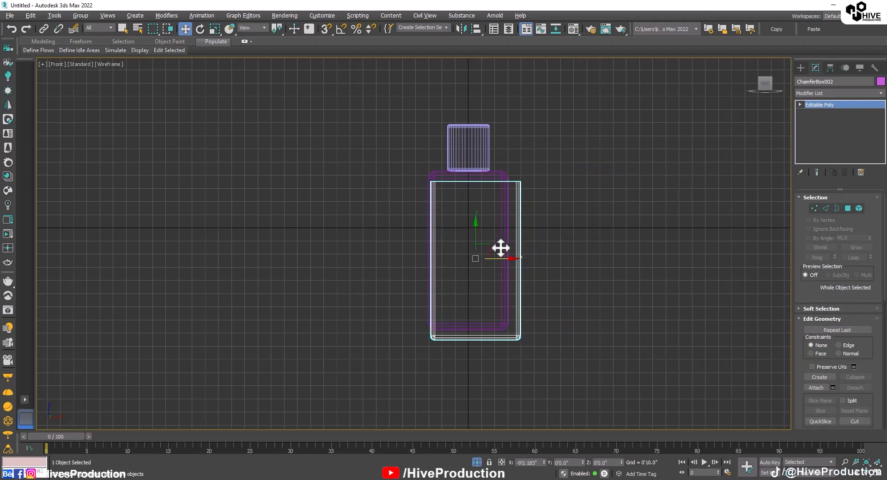
Step: Narrow the inner liquid box by moving its right-side vertices inwards until they fit inside the outer bottle
{"action": "key", "text": "1"}
{"action": "left_click_drag", "start_coordinate": [584, 140], "coordinate": [453, 359]}
{"action": "scroll", "coordinate": [543, 283], "scroll_direction": "up", "scroll_amount": 3}
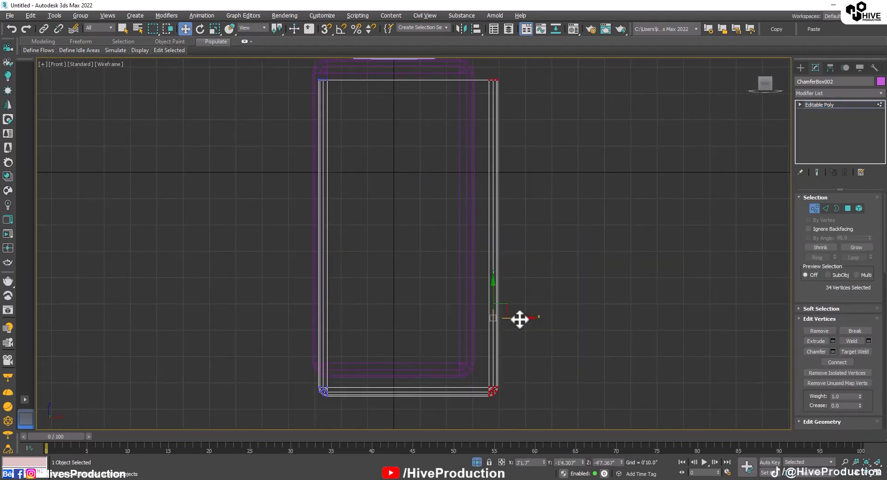
{"action": "left_click_drag", "start_coordinate": [519, 320], "coordinate": [493, 313]}
Step: Raise the inner box's bottom vertices to just inside the outer bottle and nudge its left-side vertices slightly outwards
{"action": "left_click_drag", "start_coordinate": [512, 415], "coordinate": [295, 379]}
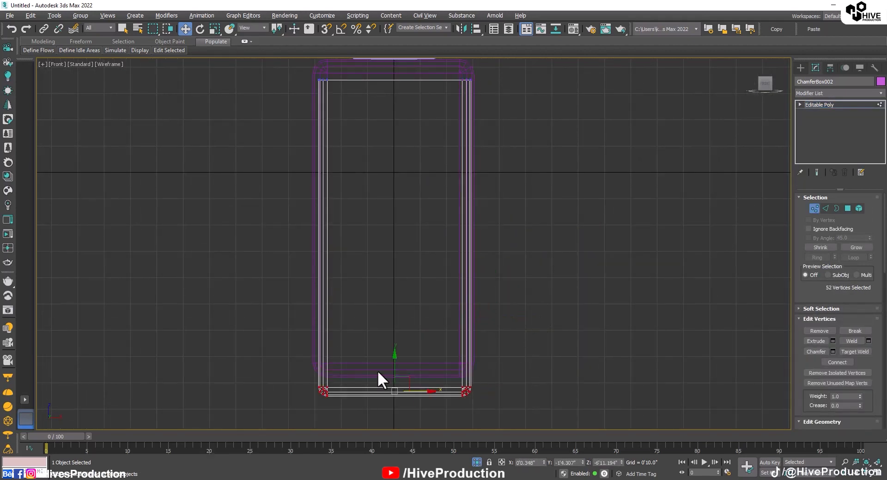
{"action": "left_click_drag", "start_coordinate": [397, 368], "coordinate": [396, 343]}
{"action": "middle_click_drag", "start_coordinate": [323, 293], "coordinate": [436, 342]}
{"action": "left_click_drag", "start_coordinate": [478, 455], "coordinate": [477, 453]}
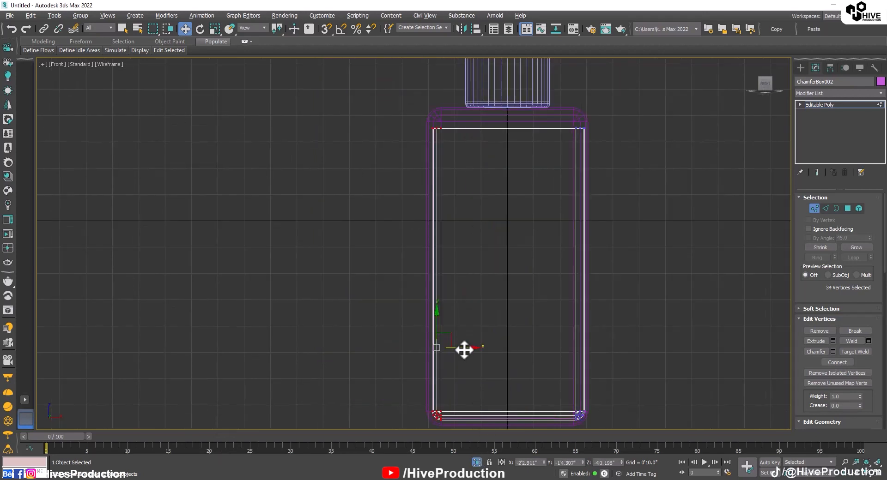
{"action": "left_click_drag", "start_coordinate": [465, 351], "coordinate": [463, 350]}
Step: Move all vertices of the inner liquid box along Y to centre it inside the outer bottle, and leave vertex editing
{"action": "key", "text": "alt+w"}
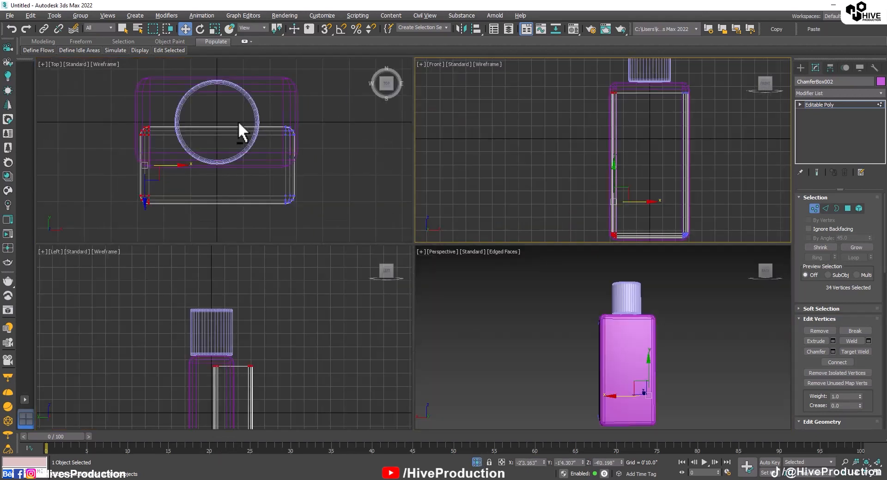
{"action": "middle_click", "coordinate": [240, 131]}
{"action": "key", "text": "alt+w"}
{"action": "middle_click_drag", "start_coordinate": [290, 168], "coordinate": [355, 190]}
{"action": "scroll", "coordinate": [354, 190], "scroll_direction": "down", "scroll_amount": 2}
{"action": "left_click_drag", "start_coordinate": [218, 172], "coordinate": [571, 370]}
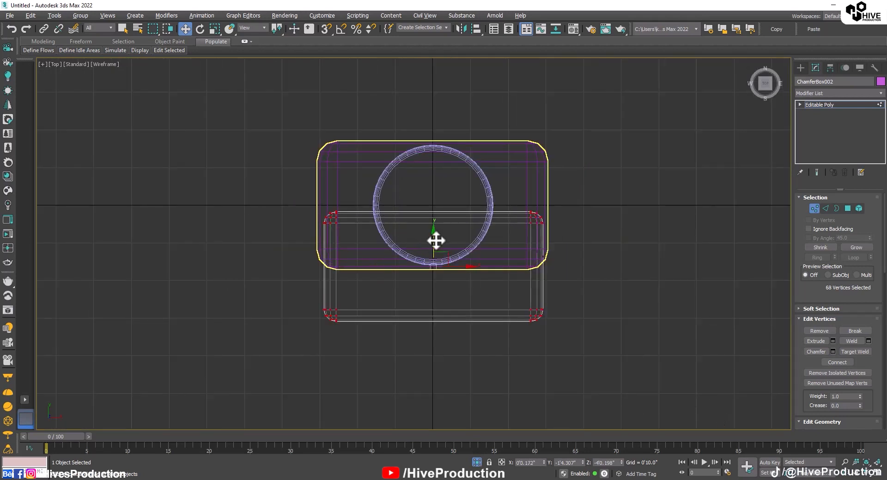
{"action": "left_click_drag", "start_coordinate": [436, 240], "coordinate": [423, 178]}
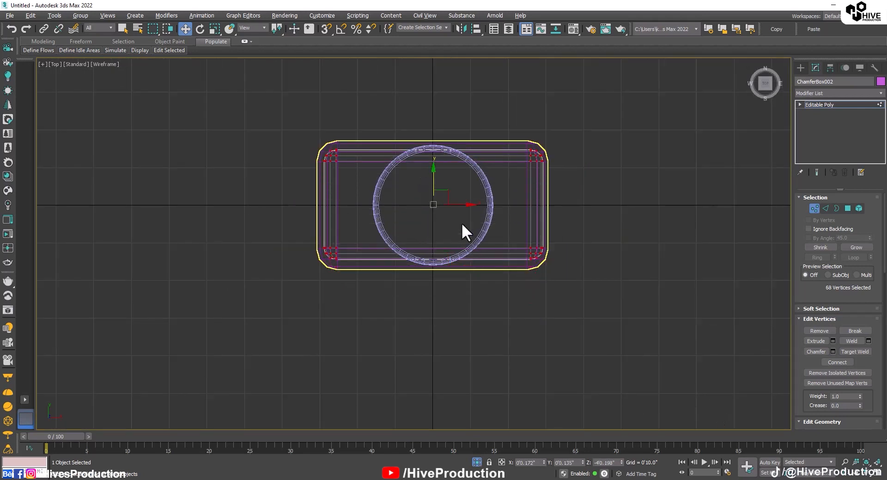
{"action": "key", "text": "alt+w"}
{"action": "left_click", "coordinate": [663, 267]}
{"action": "key", "text": "alt+w"}
{"action": "middle_click_drag", "start_coordinate": [450, 339], "coordinate": [500, 345], "text": "alt"}
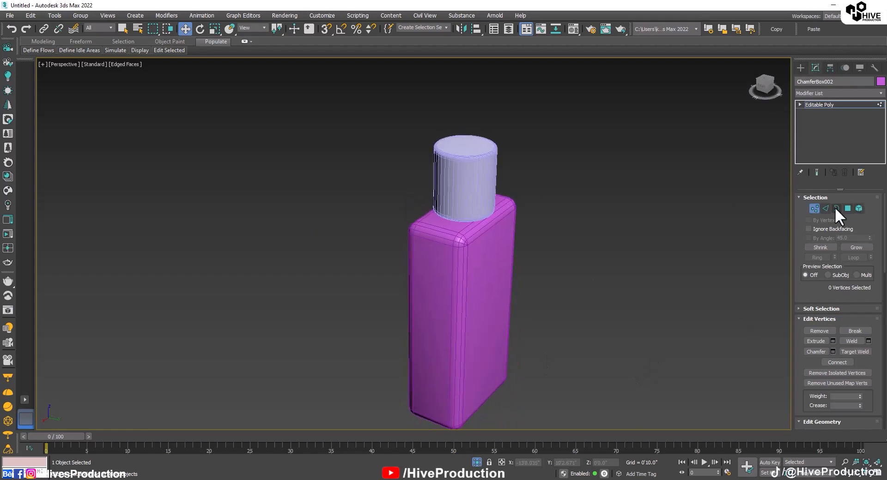
{"action": "left_click", "coordinate": [816, 210]}
{"action": "left_click", "coordinate": [600, 314]}
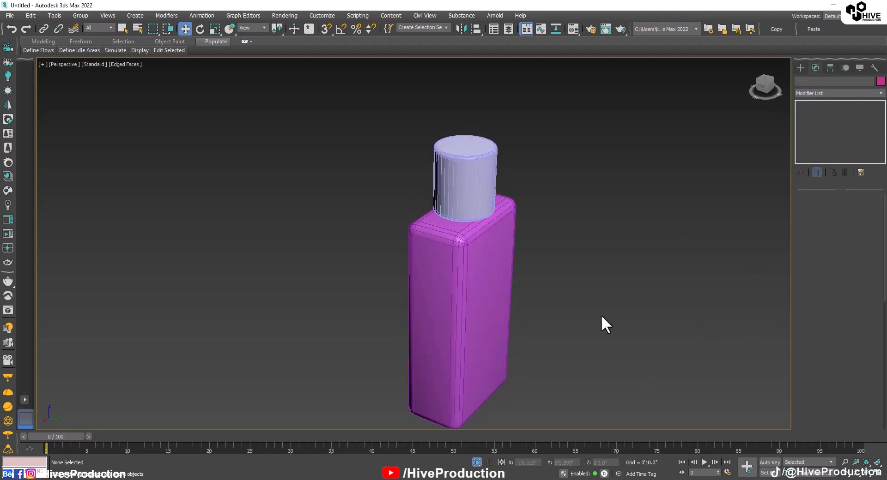
{"action": "left_click", "coordinate": [484, 271]}
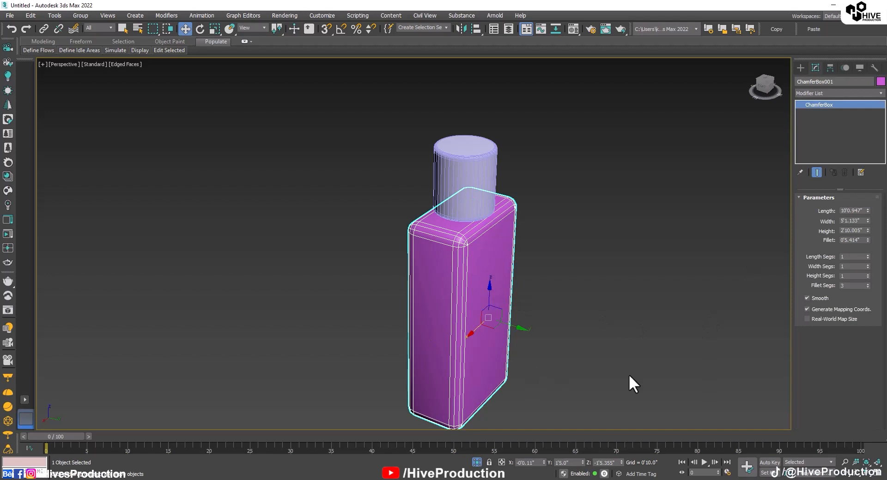
{"action": "middle_click_drag", "start_coordinate": [573, 341], "coordinate": [510, 329], "text": "alt"}
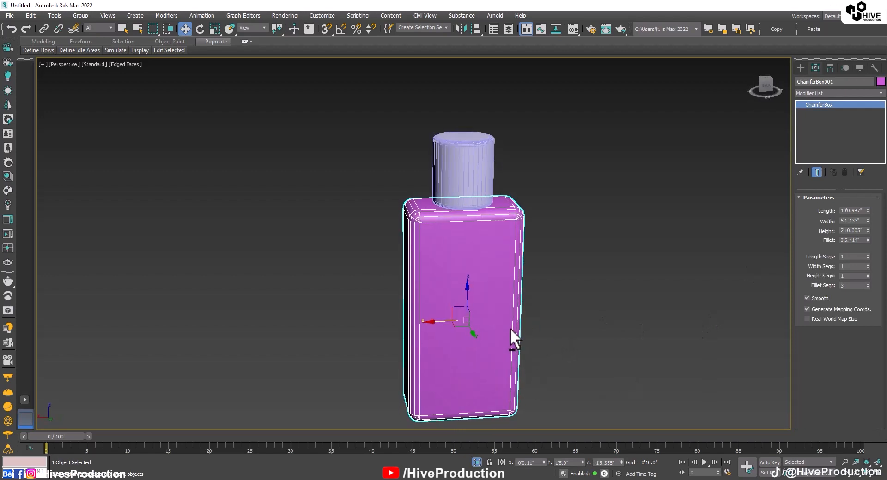
{"action": "left_click", "coordinate": [800, 67]}
{"action": "middle_click_drag", "start_coordinate": [728, 118], "coordinate": [489, 283], "text": "alt"}
{"action": "left_click", "coordinate": [554, 194]}
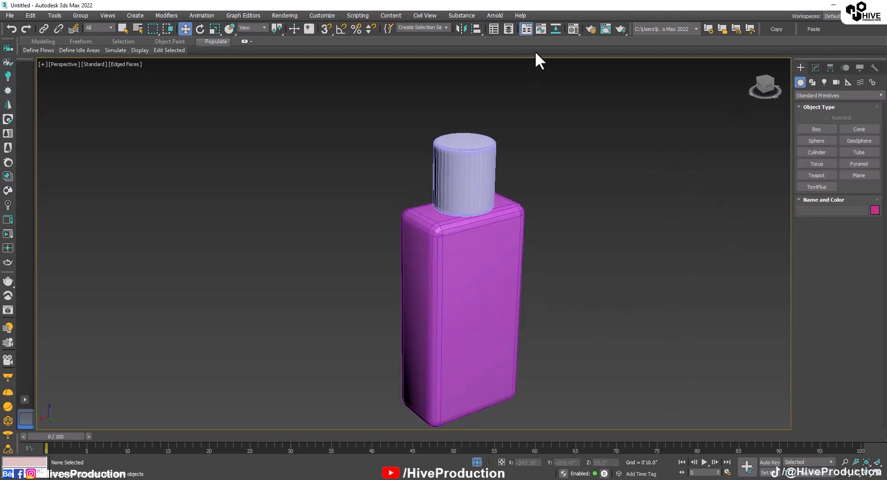
Step: Change the production renderer to V-Ray 6 Hotfix 3 in the render setup
{"action": "key", "text": "F10"}
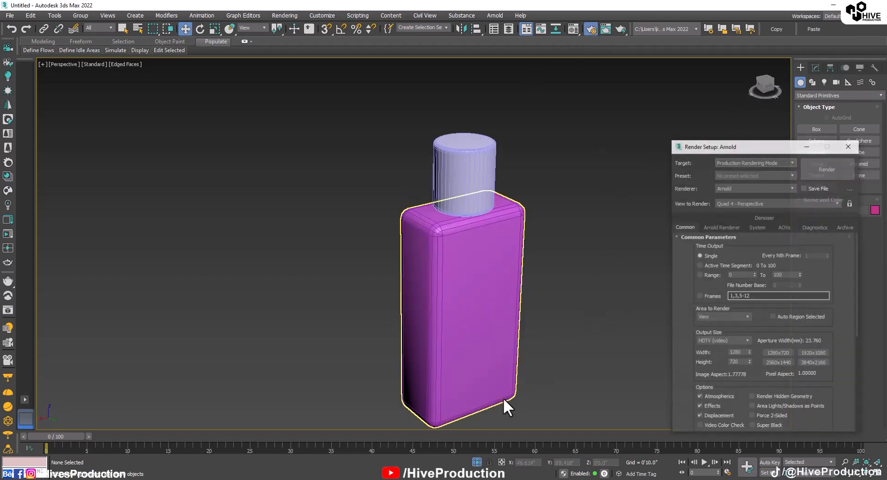
{"action": "left_click", "coordinate": [738, 173]}
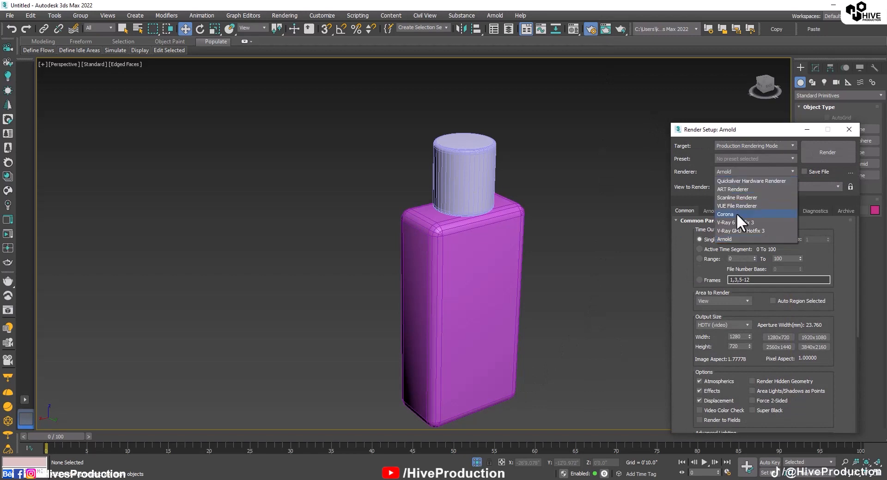
{"action": "left_click", "coordinate": [737, 218]}
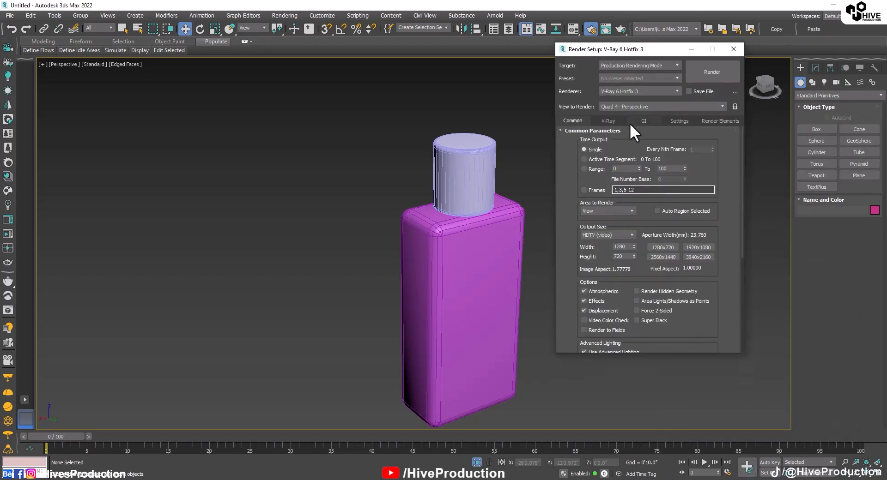
Step: Switch the global illumination settings to Advanced and set the primary engine to Irradiance map
{"action": "left_click", "coordinate": [644, 121]}
{"action": "left_click", "coordinate": [695, 141]}
{"action": "left_click", "coordinate": [704, 161]}
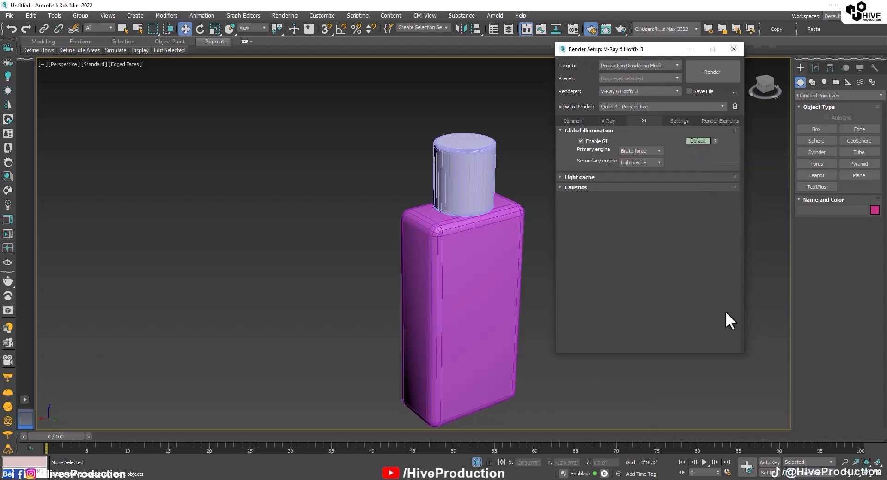
{"action": "key", "text": "F10"}
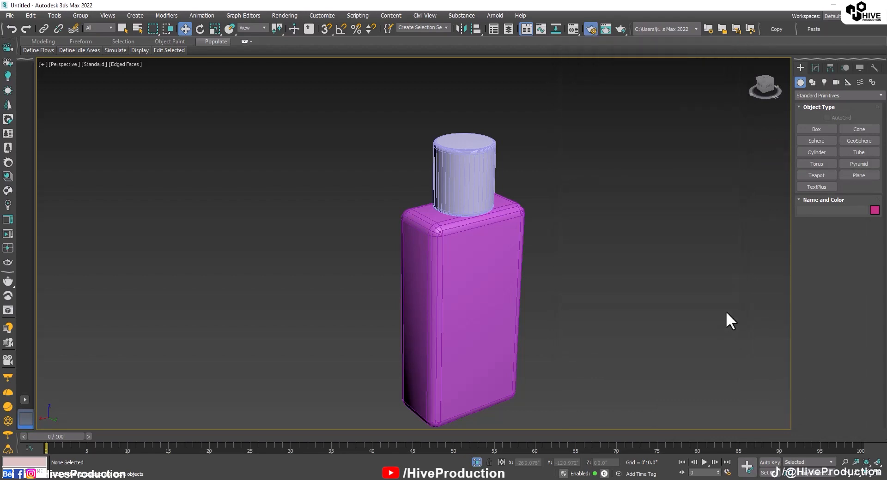
{"action": "key", "text": "F10"}
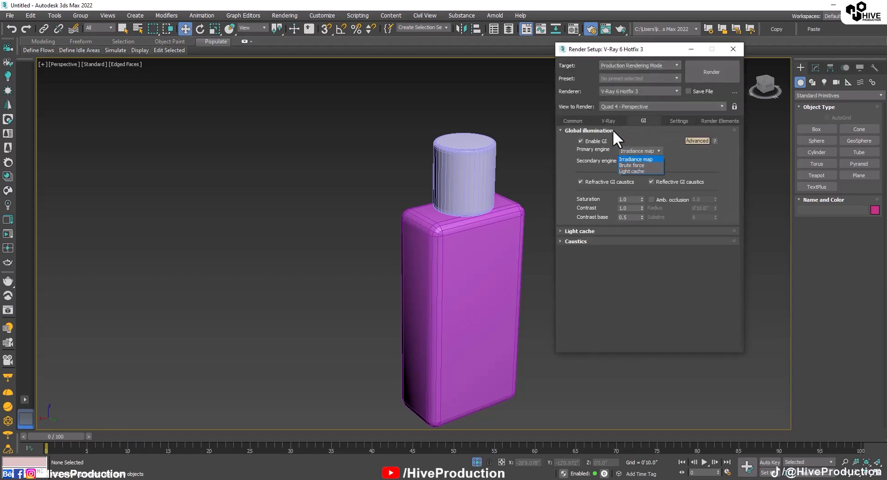
{"action": "left_click", "coordinate": [634, 159]}
Step: Review the irradiance map preset, the image sampler type and the output size, and close the render setup
{"action": "left_click", "coordinate": [602, 233]}
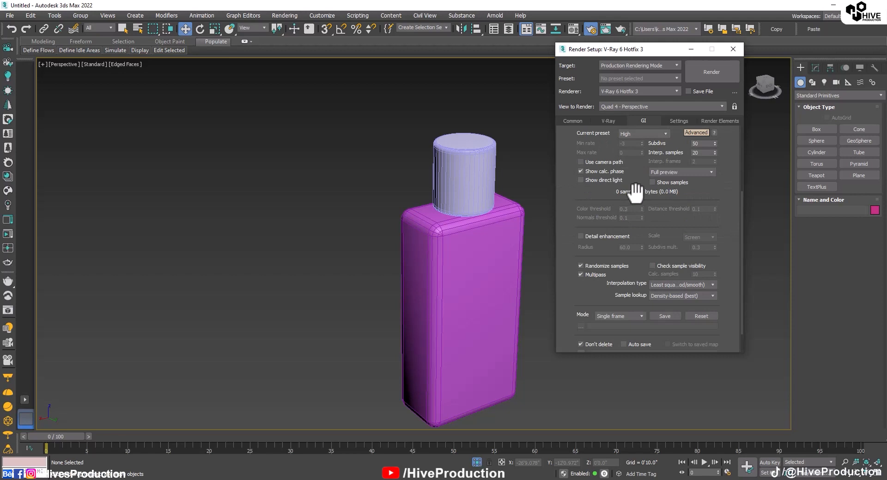
{"action": "left_click", "coordinate": [630, 136]}
{"action": "left_click", "coordinate": [608, 121]}
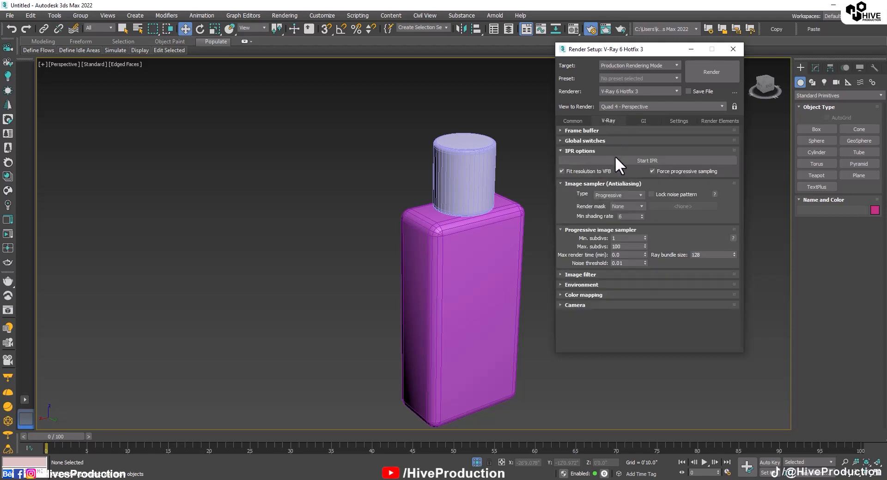
{"action": "left_click", "coordinate": [611, 193]}
{"action": "left_click", "coordinate": [573, 121]}
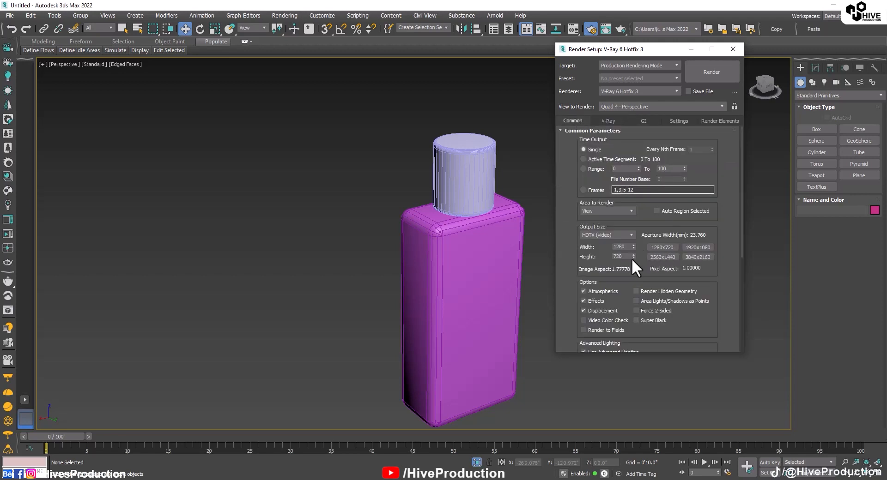
{"action": "left_click", "coordinate": [726, 51]}
Step: Change the first Material Editor slot to a VRayMtl and assign it to the outer bottle body
{"action": "left_click", "coordinate": [572, 30]}
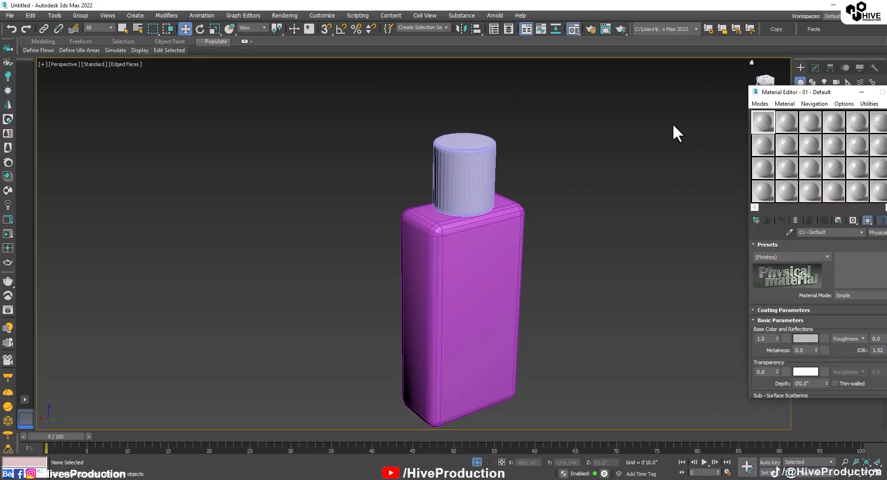
{"action": "left_click_drag", "start_coordinate": [831, 95], "coordinate": [116, 46]}
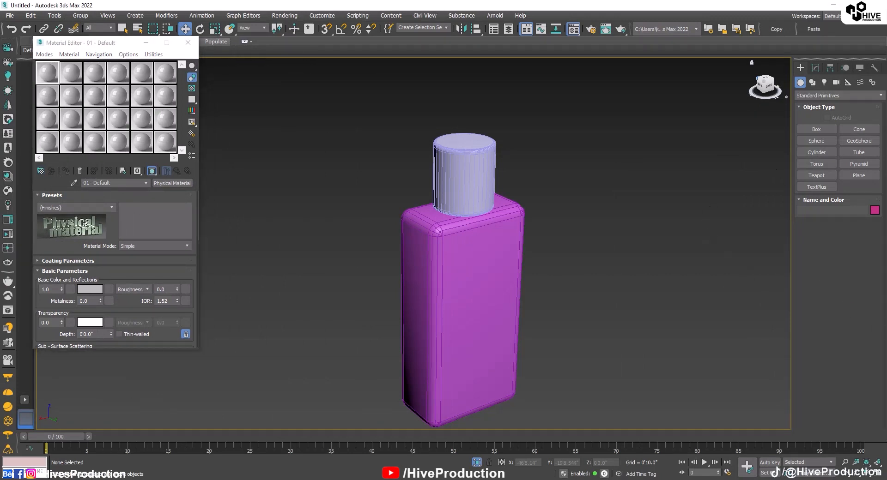
{"action": "left_click_drag", "start_coordinate": [886, 107], "coordinate": [706, 97]}
{"action": "scroll", "coordinate": [694, 277], "scroll_direction": "down", "scroll_amount": 3}
{"action": "left_click", "coordinate": [713, 299]}
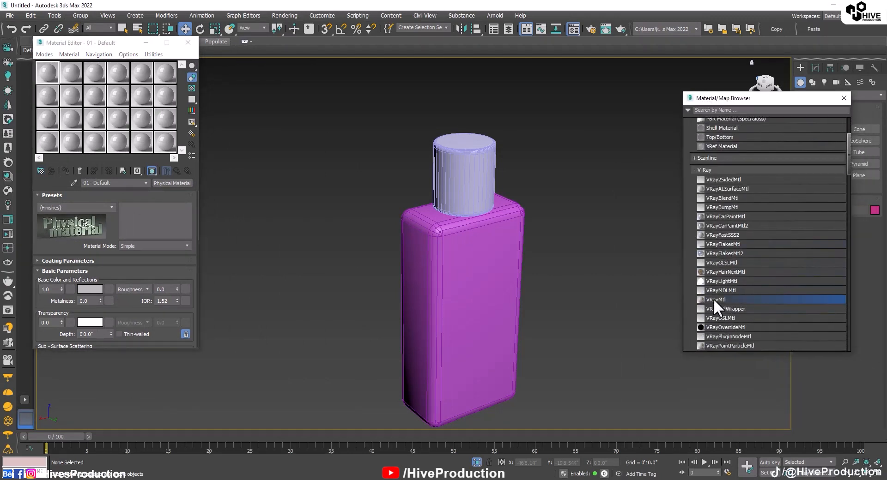
{"action": "double_click", "coordinate": [713, 300]}
{"action": "left_click", "coordinate": [504, 285]}
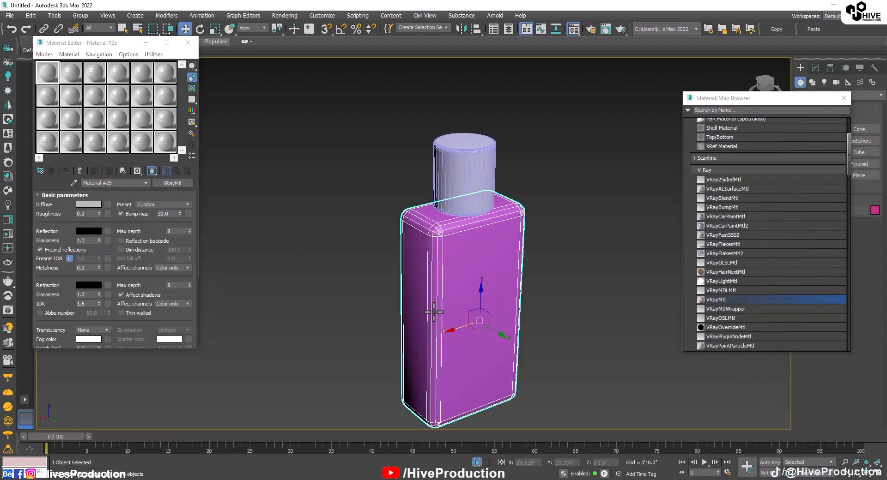
{"action": "left_click", "coordinate": [66, 171]}
Step: Set the material's diffuse colour to light grey with a value of 210
{"action": "left_click", "coordinate": [88, 205]}
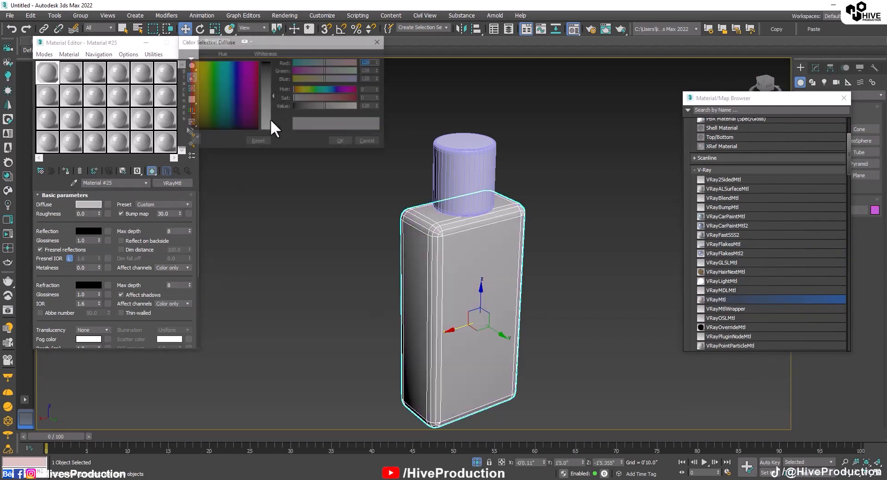
{"action": "left_click_drag", "start_coordinate": [267, 96], "coordinate": [267, 124]}
{"action": "left_click", "coordinate": [342, 141]}
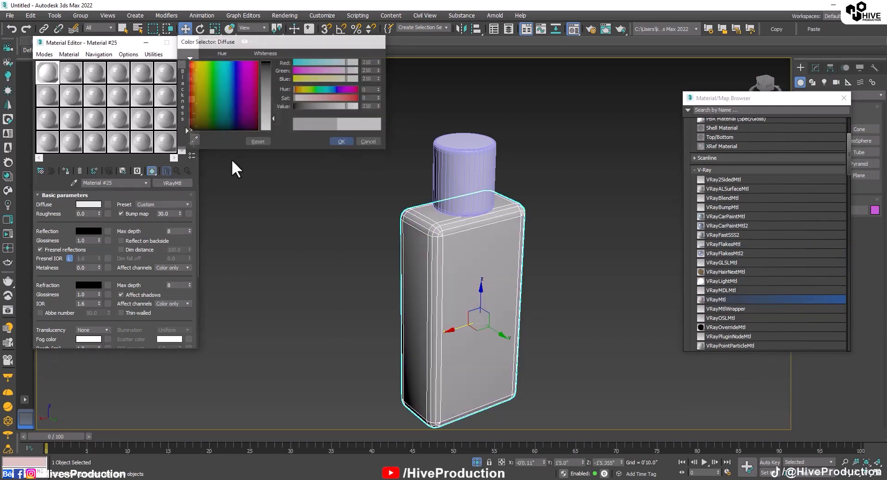
Step: Set the material's reflection colour to dark grey with a value of 42 and its refraction colour to near-white with a value of 240
{"action": "left_click", "coordinate": [89, 231]}
{"action": "left_click_drag", "start_coordinate": [261, 83], "coordinate": [278, 83]}
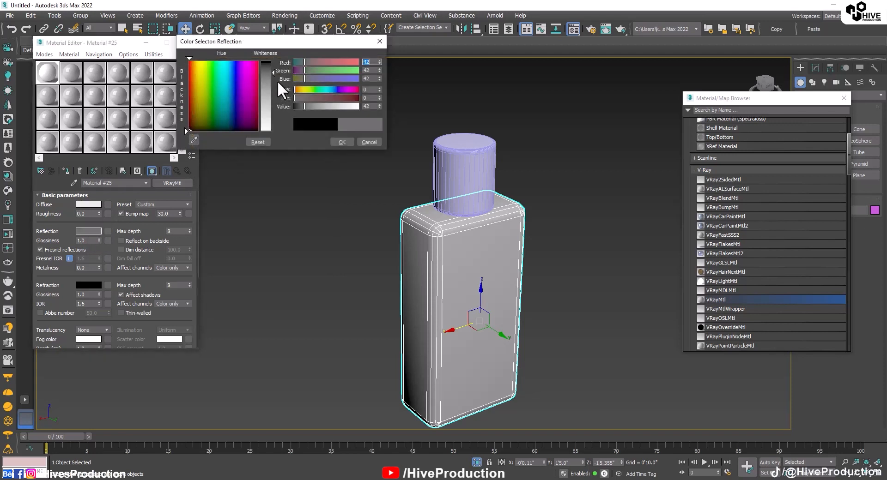
{"action": "left_click", "coordinate": [340, 142]}
{"action": "left_click", "coordinate": [88, 285]}
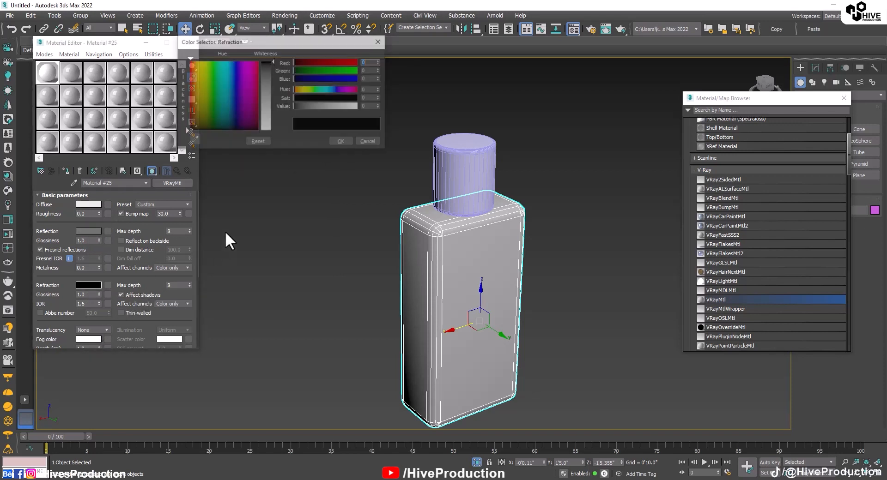
{"action": "left_click", "coordinate": [272, 126]}
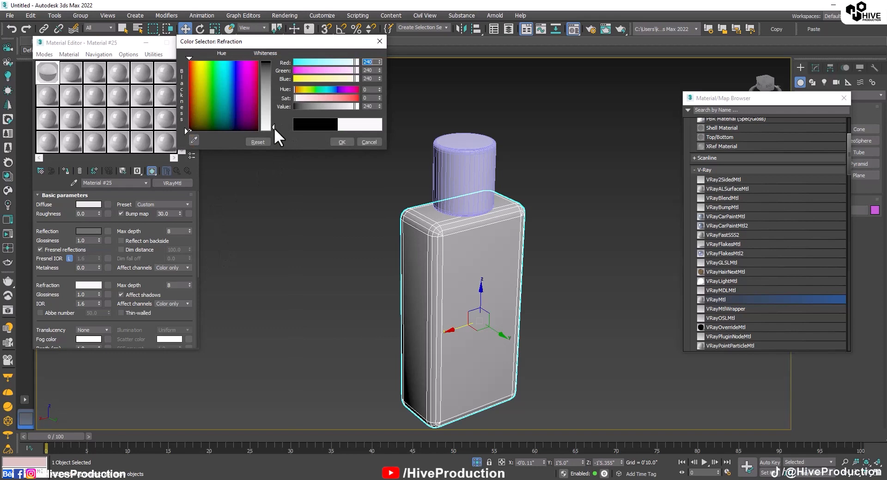
{"action": "left_click", "coordinate": [342, 141]}
Step: Brighten the material's diffuse colour to near-white, with green and blue at 255 and red raised close to them
{"action": "left_click", "coordinate": [89, 204]}
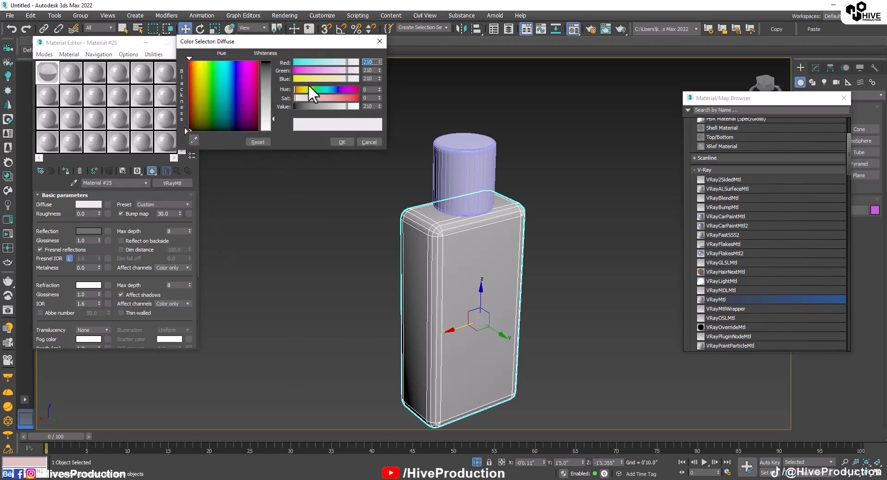
{"action": "left_click", "coordinate": [359, 80]}
{"action": "left_click", "coordinate": [359, 70]}
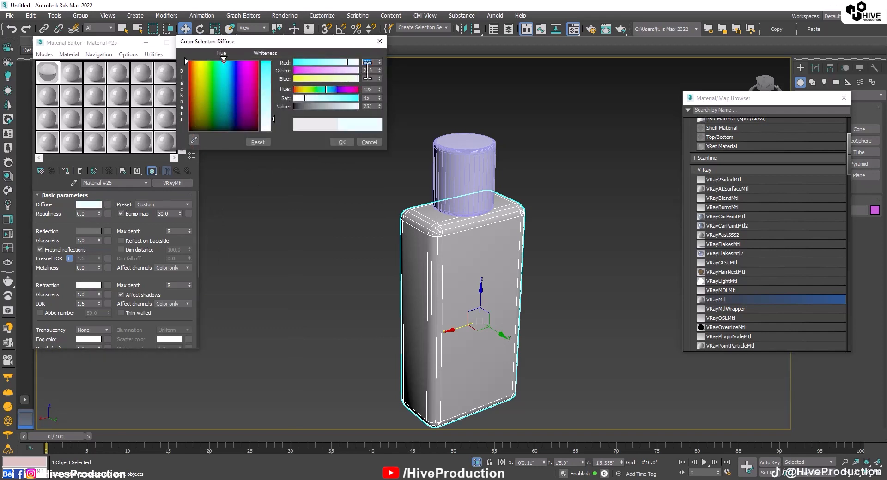
{"action": "left_click", "coordinate": [355, 62]}
{"action": "left_click", "coordinate": [342, 141]}
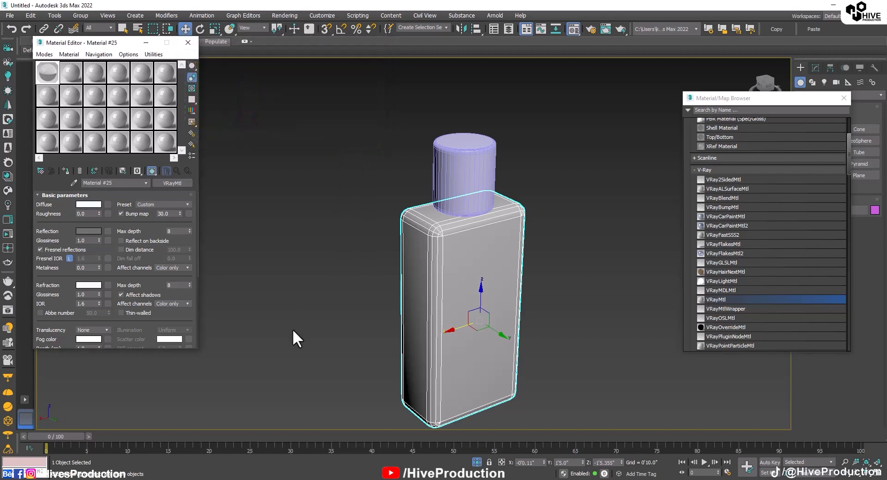
Step: Convert the bottle body to an Editable Poly and select its large front polygon
{"action": "left_click", "coordinate": [293, 329]}
{"action": "left_click", "coordinate": [470, 298]}
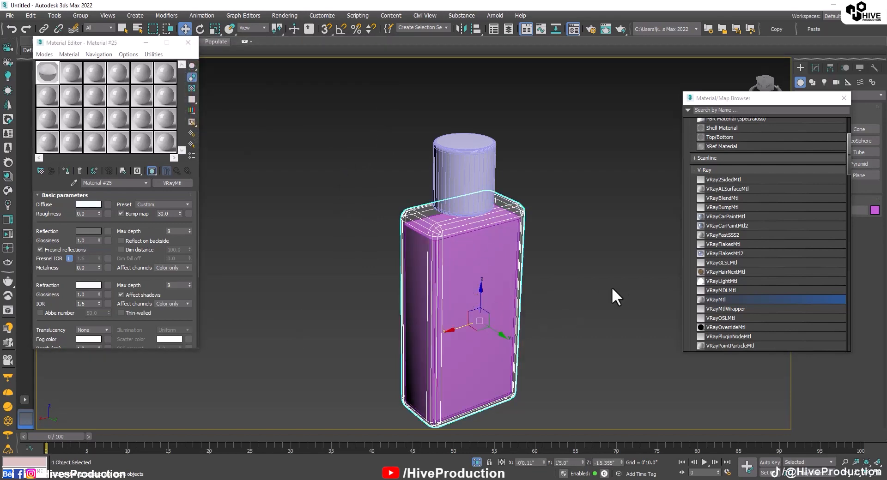
{"action": "right_click", "coordinate": [492, 292]}
{"action": "mouse_move", "coordinate": [518, 386]}
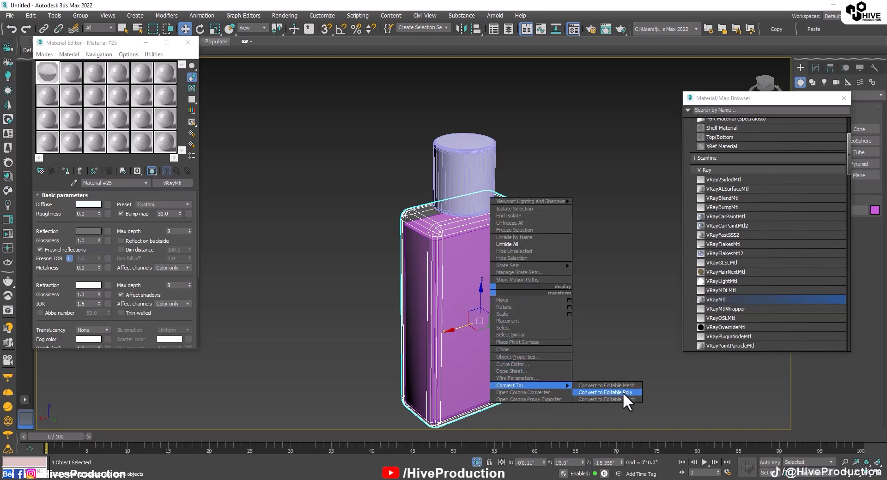
{"action": "left_click", "coordinate": [605, 392]}
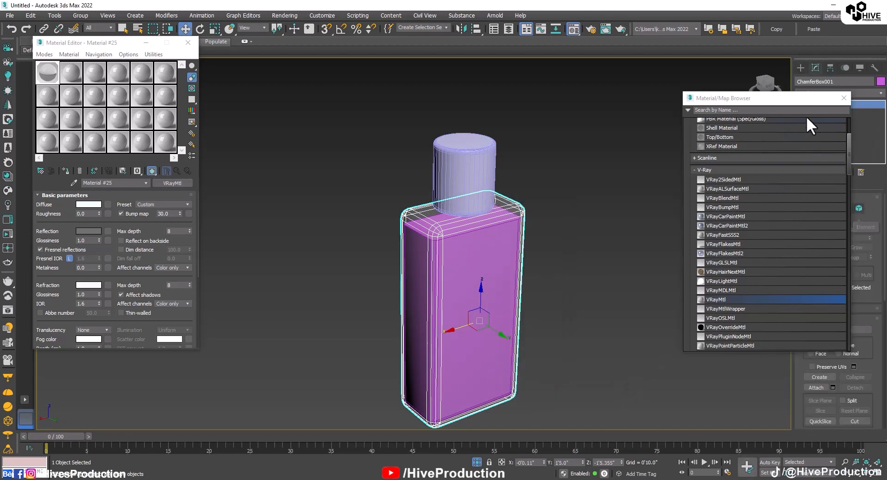
{"action": "left_click_drag", "start_coordinate": [794, 98], "coordinate": [684, 79]}
{"action": "left_click", "coordinate": [847, 208]}
{"action": "left_click", "coordinate": [496, 259]}
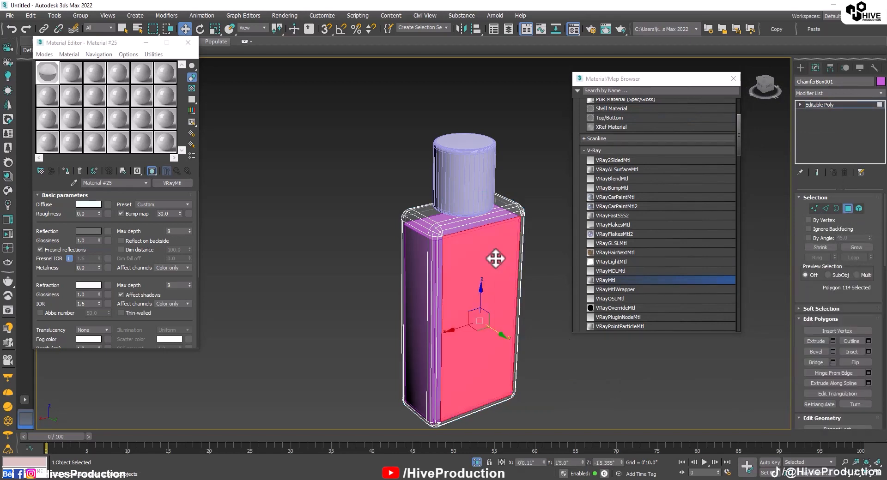
Step: Change the second material slot to a VRayMtl named label and assign it to the selected front polygon
{"action": "left_click", "coordinate": [68, 79]}
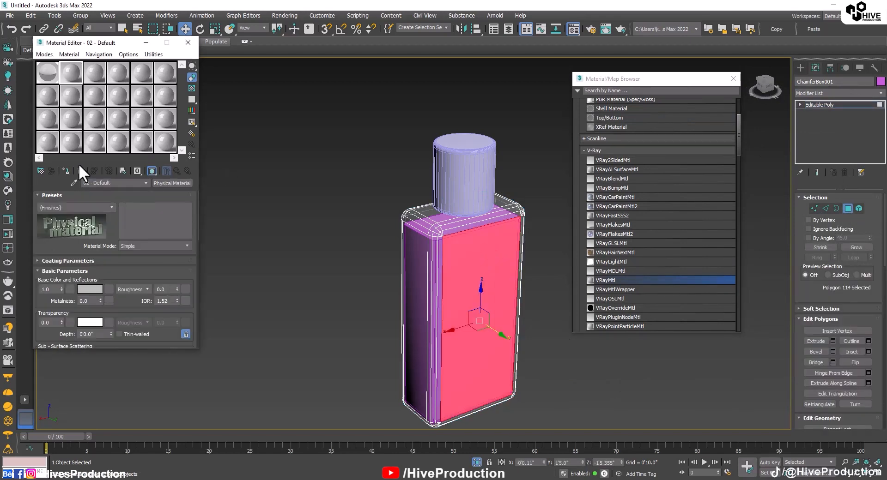
{"action": "double_click", "coordinate": [608, 280]}
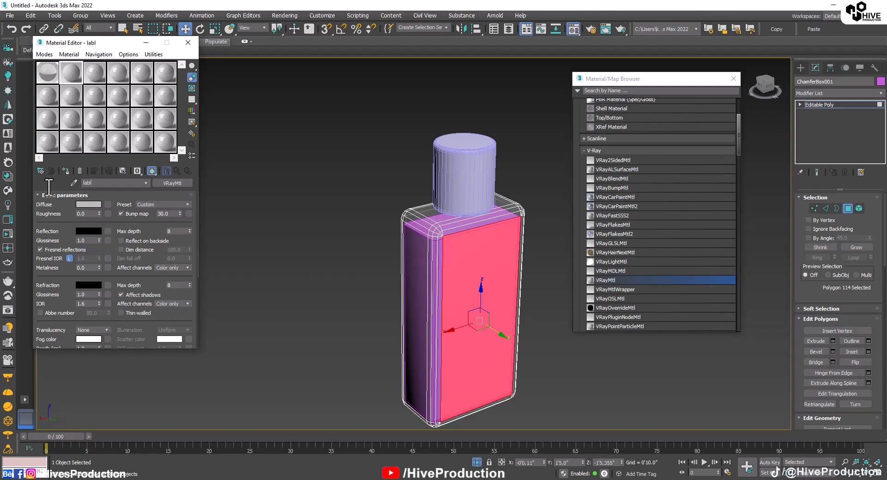
{"action": "left_click", "coordinate": [69, 171]}
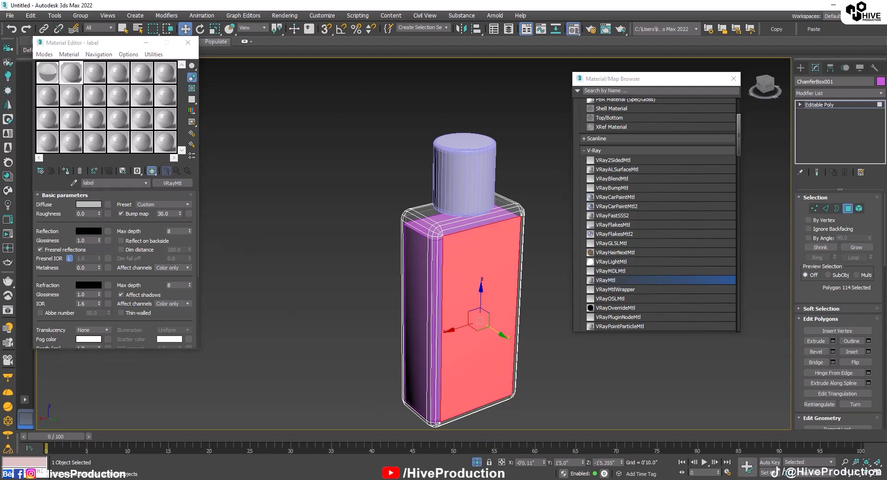
Step: Load sticker.jpg from the Desktop as a bitmap in the label material's diffuse map and show it on the polygon
{"action": "scroll", "coordinate": [637, 230], "scroll_direction": "down", "scroll_amount": 7}
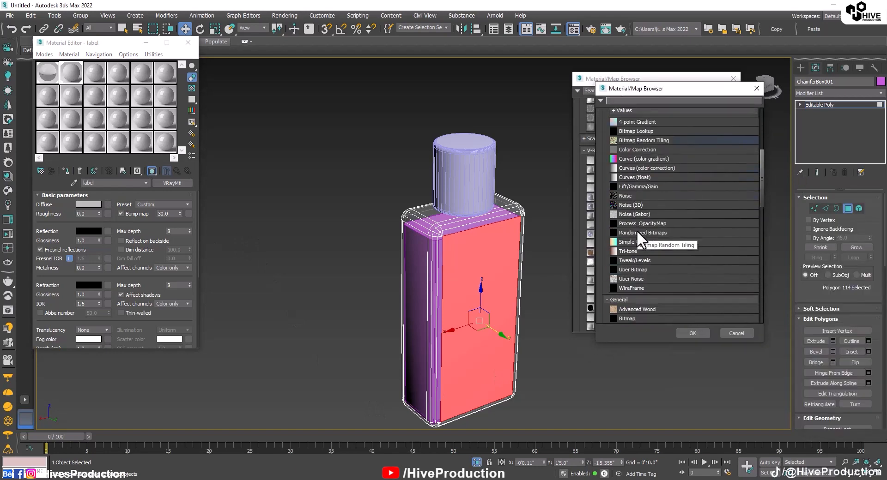
{"action": "double_click", "coordinate": [633, 274]}
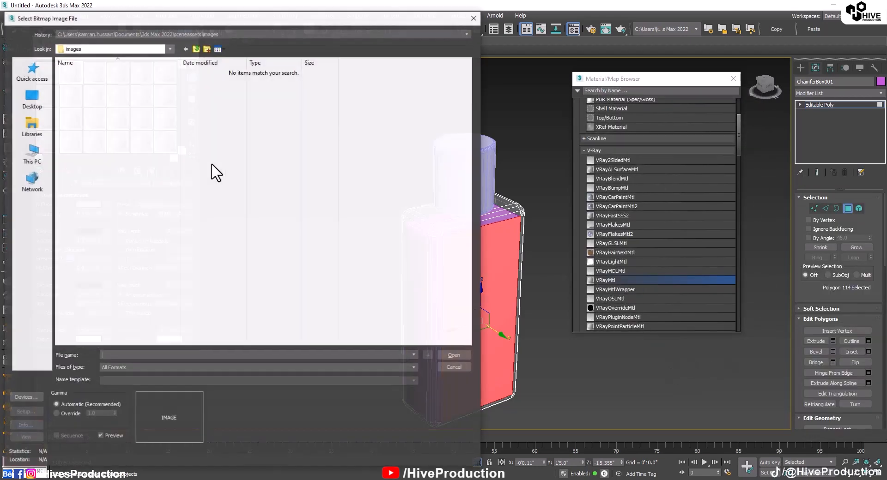
{"action": "left_click", "coordinate": [127, 33]}
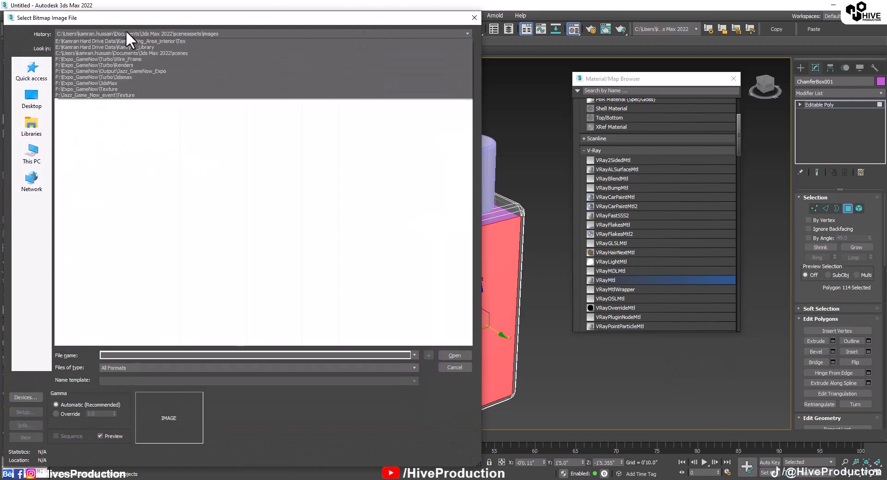
{"action": "left_click", "coordinate": [32, 97]}
{"action": "scroll", "coordinate": [334, 283], "scroll_direction": "down", "scroll_amount": 5}
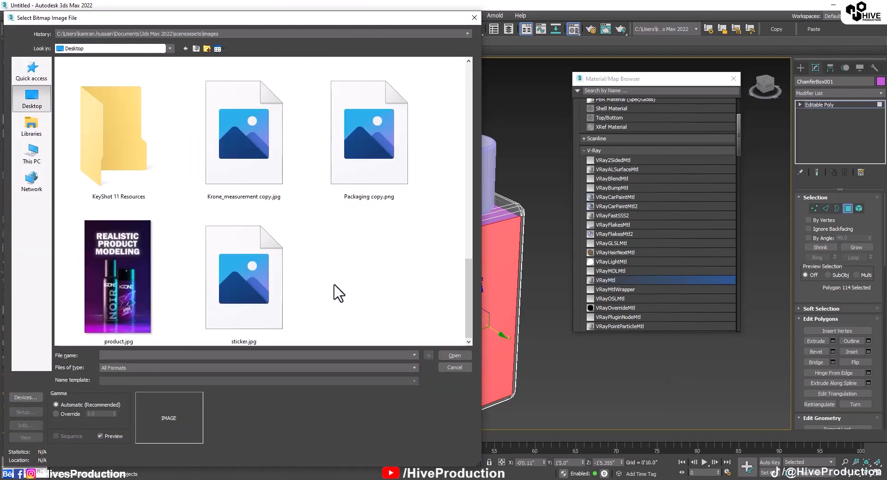
{"action": "scroll", "coordinate": [334, 284], "scroll_direction": "down", "scroll_amount": 5}
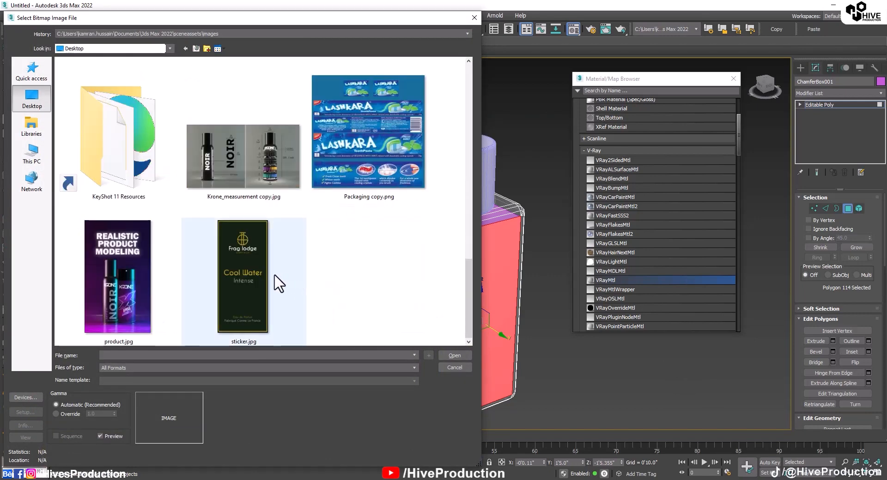
{"action": "double_click", "coordinate": [268, 331]}
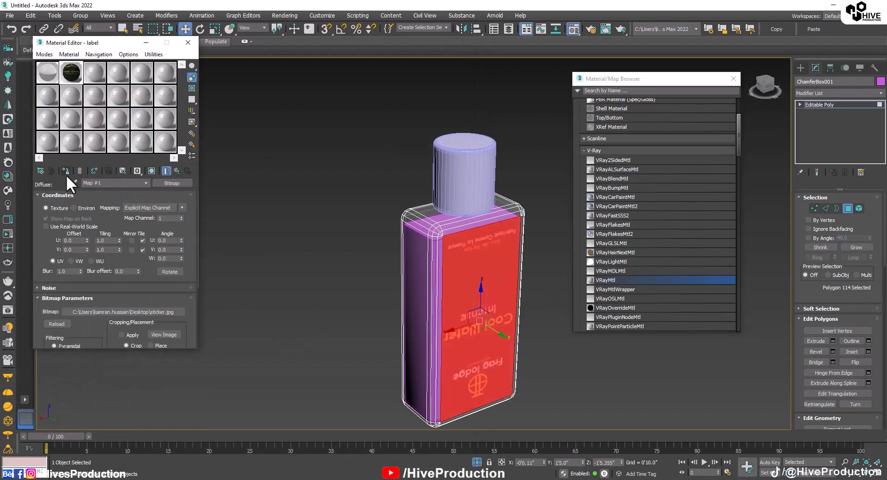
Step: Leave polygon editing, reselect the whole bottle body and add a Shell modifier to it
{"action": "left_click", "coordinate": [844, 209]}
{"action": "left_click", "coordinate": [597, 405]}
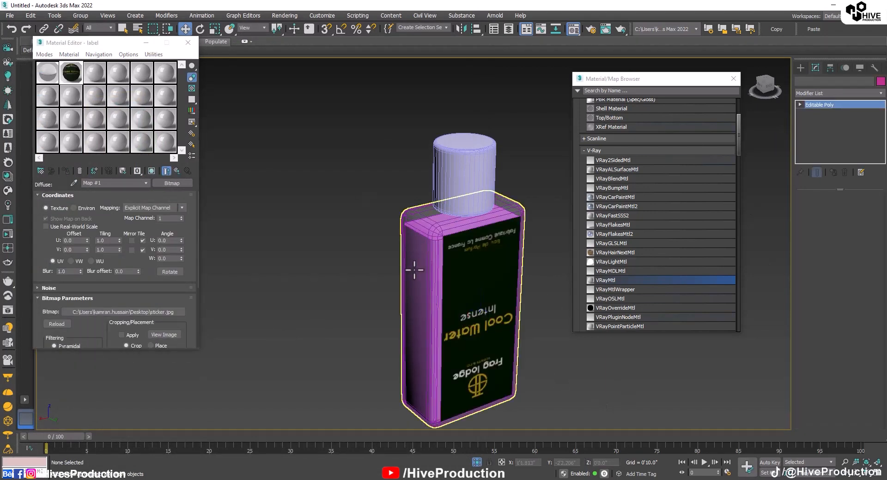
{"action": "left_click", "coordinate": [418, 272]}
{"action": "left_click", "coordinate": [837, 96]}
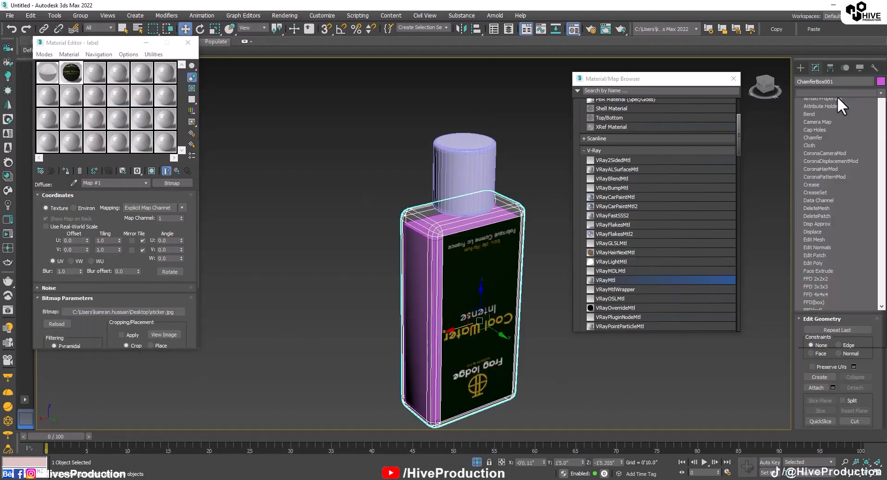
{"action": "key", "text": "s"}
{"action": "left_click", "coordinate": [827, 149]}
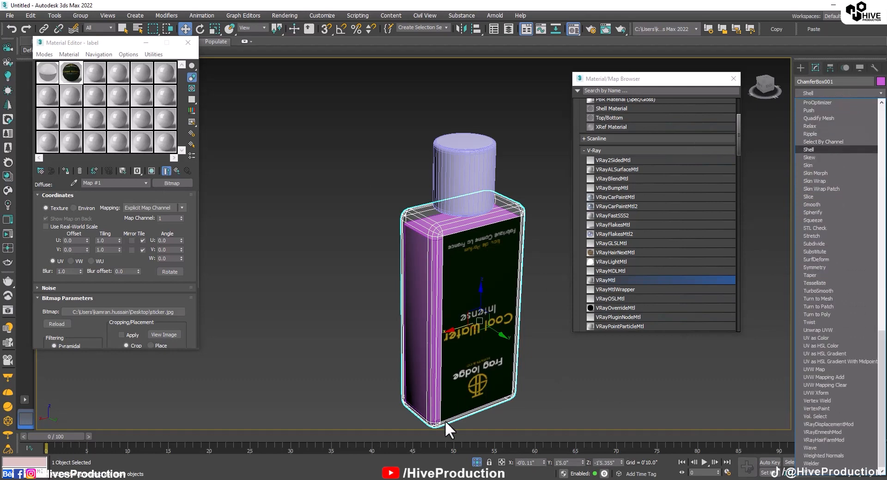
Step: Add a UVW Map modifier above the Shell on the bottle body
{"action": "left_click", "coordinate": [811, 93]}
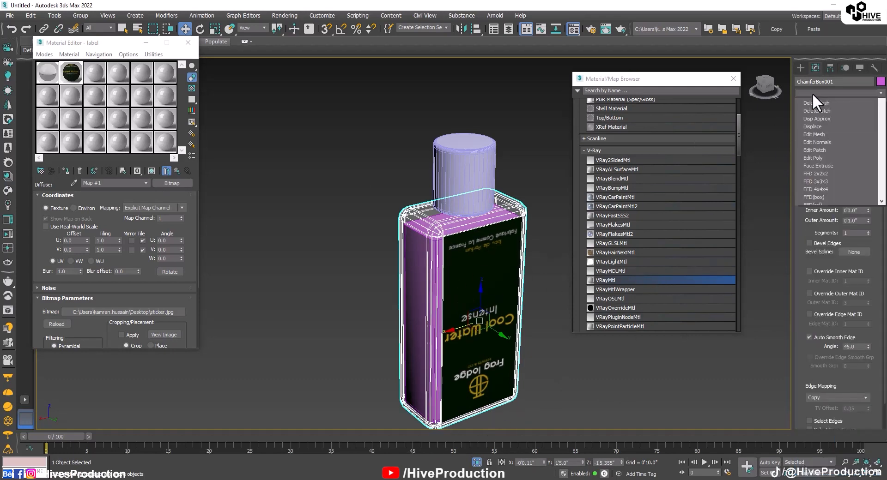
{"action": "key", "text": "t"}
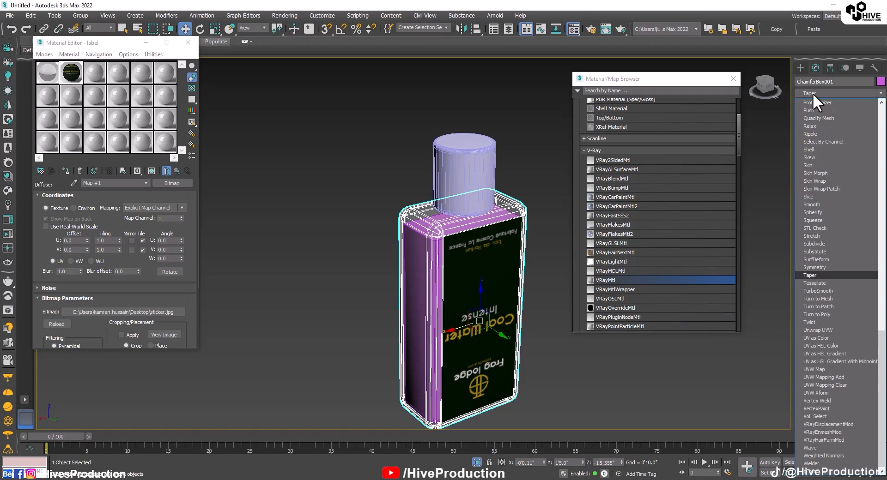
{"action": "left_click", "coordinate": [830, 369]}
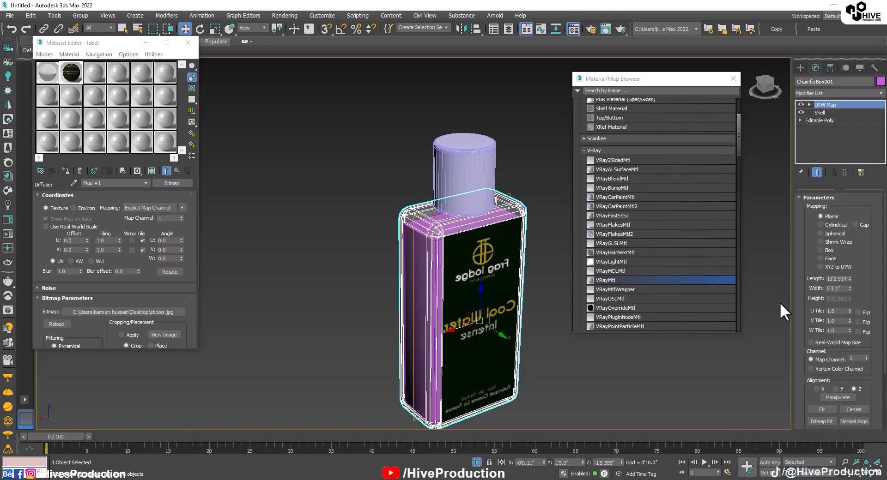
Step: Flip the planar mapping in U only and set its length to 9'0.164" and width to 4'0.694"
{"action": "left_click", "coordinate": [859, 321]}
{"action": "middle_click_drag", "start_coordinate": [383, 313], "coordinate": [366, 307], "text": "alt"}
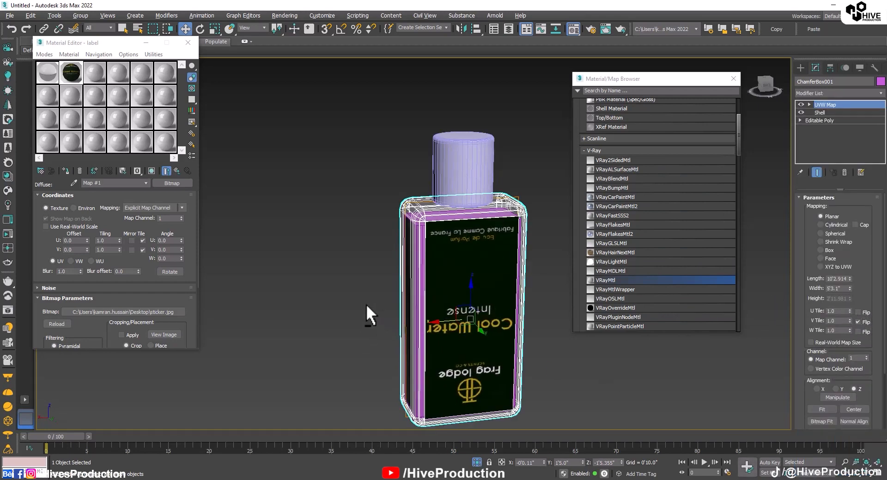
{"action": "left_click", "coordinate": [858, 322]}
{"action": "left_click", "coordinate": [858, 313]}
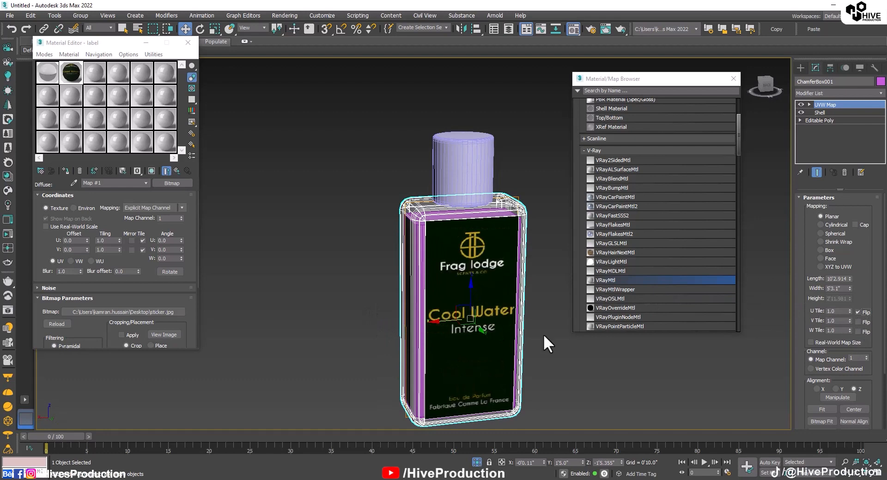
{"action": "middle_click_drag", "start_coordinate": [544, 340], "coordinate": [480, 318], "text": "alt"}
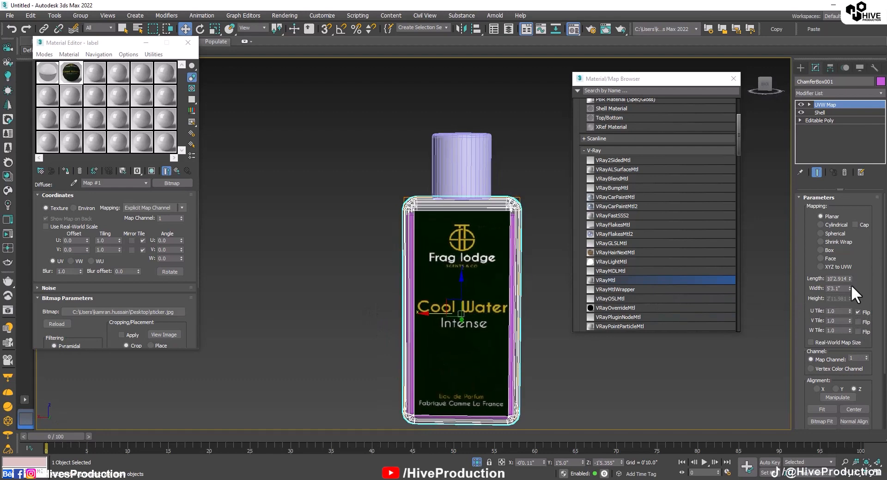
{"action": "mouse_move", "coordinate": [849, 287]}
{"action": "left_mouse_down"}
{"action": "mouse_move", "coordinate": [854, 304]}
{"action": "mouse_move", "coordinate": [852, 285]}
{"action": "left_mouse_up"}
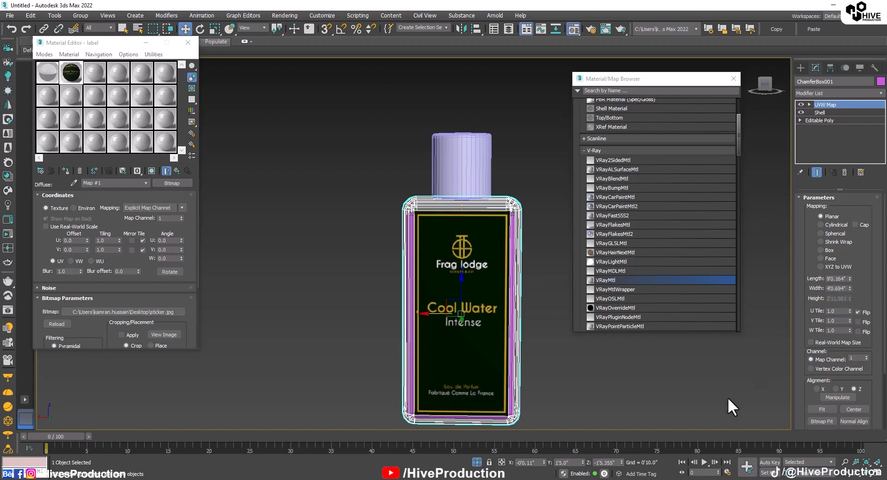
Step: Assign the label material to the large polygon on the back of the bottle body and return to the UVW Map modifier
{"action": "left_click", "coordinate": [617, 369]}
{"action": "middle_click_drag", "start_coordinate": [616, 367], "coordinate": [516, 241], "text": "alt"}
{"action": "scroll", "coordinate": [358, 318], "scroll_direction": "up", "scroll_amount": 2}
{"action": "scroll", "coordinate": [361, 314], "scroll_direction": "up", "scroll_amount": 2}
{"action": "left_click", "coordinate": [360, 302]}
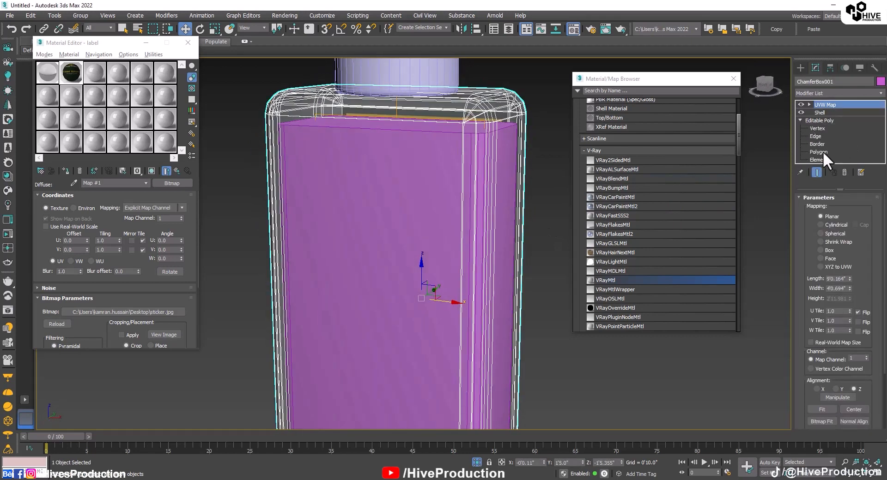
{"action": "left_click", "coordinate": [821, 152]}
{"action": "left_click", "coordinate": [335, 269]}
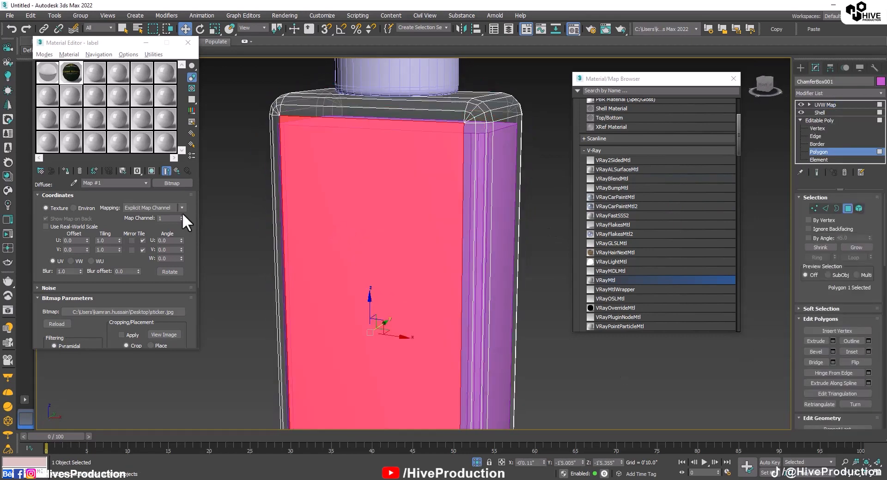
{"action": "left_click", "coordinate": [65, 170]}
{"action": "left_click", "coordinate": [848, 209]}
{"action": "left_click", "coordinate": [830, 105]}
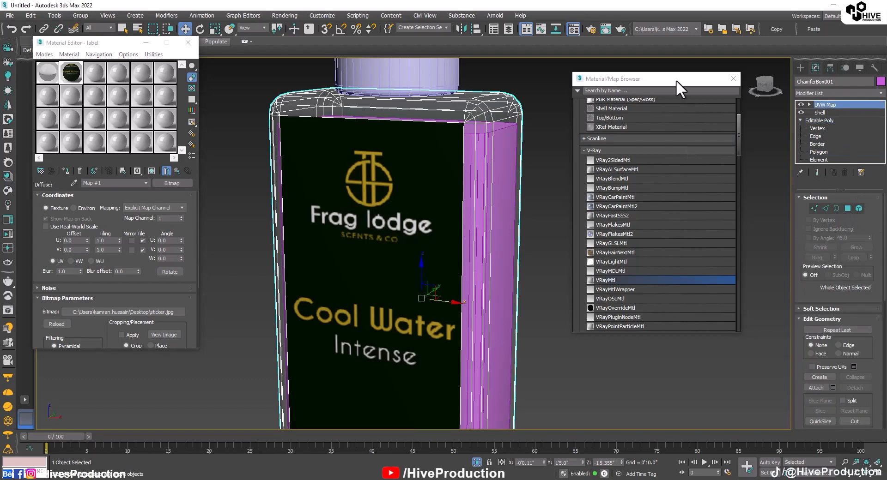
Step: Switch the UVW mapping type to Box and turn off the U flip, checking the label on both sides
{"action": "middle_click_drag", "start_coordinate": [536, 305], "coordinate": [481, 309], "text": "alt"}
{"action": "left_click", "coordinate": [828, 250]}
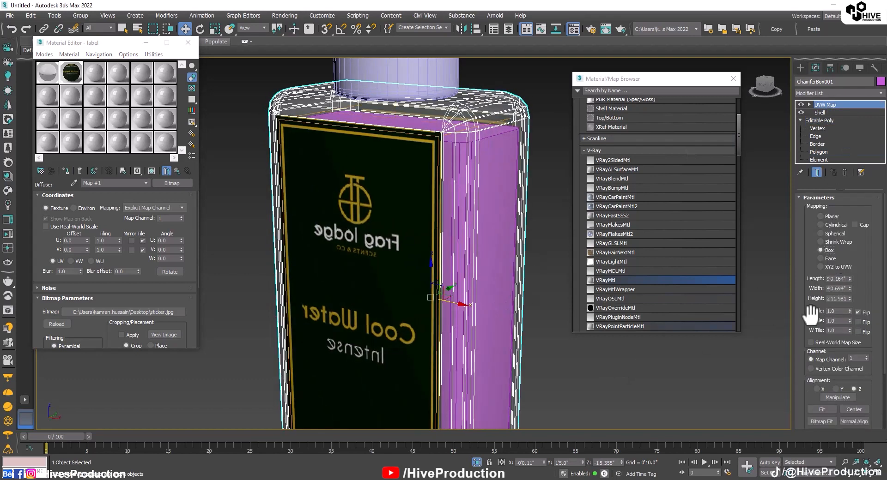
{"action": "middle_click_drag", "start_coordinate": [517, 293], "coordinate": [415, 311], "text": "alt"}
{"action": "left_click", "coordinate": [542, 377]}
{"action": "scroll", "coordinate": [405, 284], "scroll_direction": "down", "scroll_amount": 2}
{"action": "left_click", "coordinate": [415, 312]}
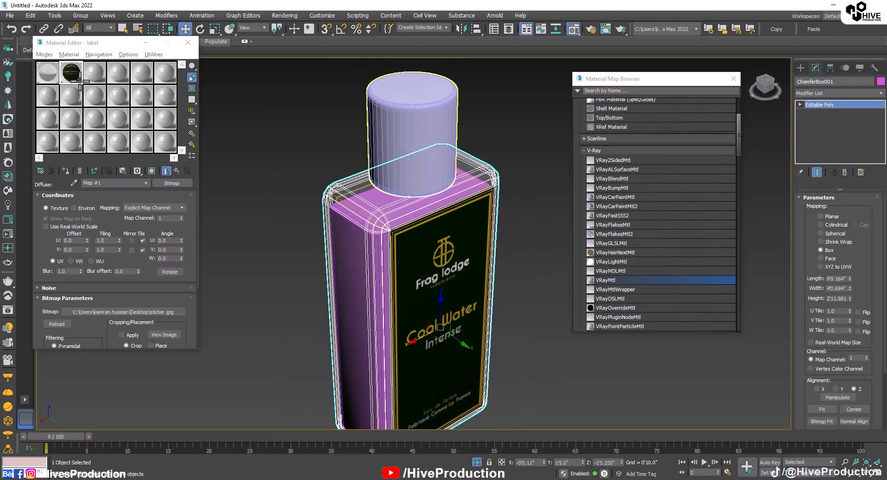
Step: Give the label material a mid-grey reflection and set its reflection glossiness to 0.85
{"action": "left_click", "coordinate": [416, 129]}
{"action": "left_click", "coordinate": [50, 75]}
{"action": "left_click", "coordinate": [71, 73]}
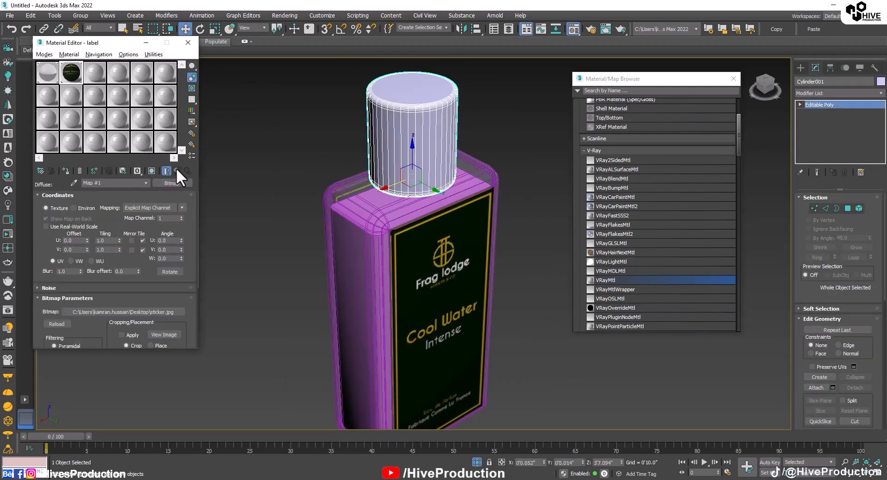
{"action": "left_click", "coordinate": [88, 231]}
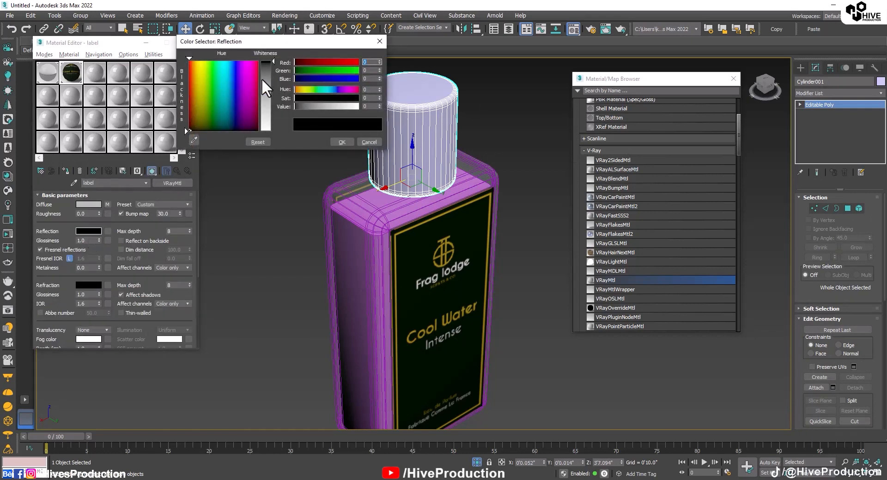
{"action": "left_click", "coordinate": [264, 81]}
{"action": "left_click", "coordinate": [348, 143]}
{"action": "left_click_drag", "start_coordinate": [90, 240], "coordinate": [40, 239]}
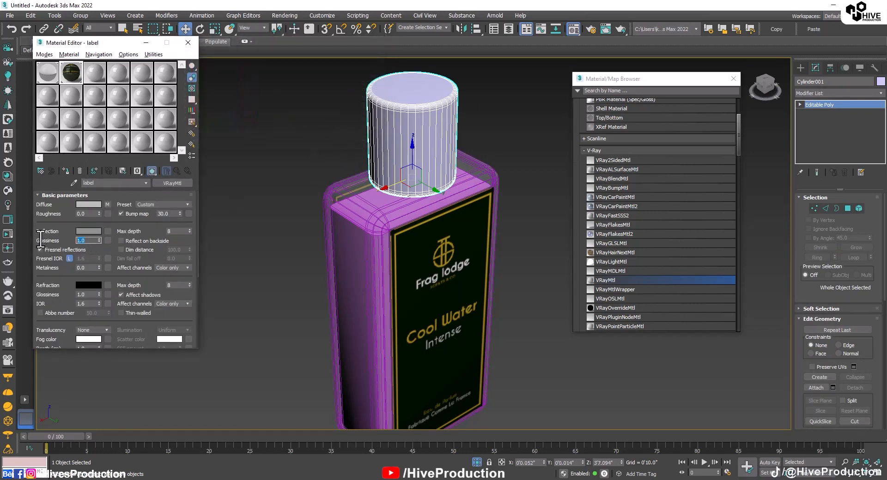
{"action": "left_click", "coordinate": [253, 113]}
Step: Create a VRayMtl in the third sample slot, assign it to the cap and make its diffuse colour pure white
{"action": "left_click", "coordinate": [92, 73]}
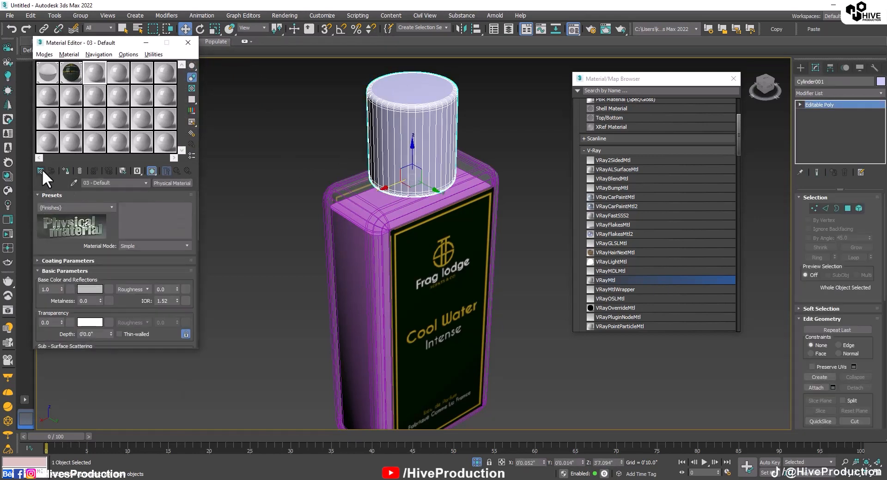
{"action": "left_click", "coordinate": [41, 171]}
{"action": "double_click", "coordinate": [597, 283]}
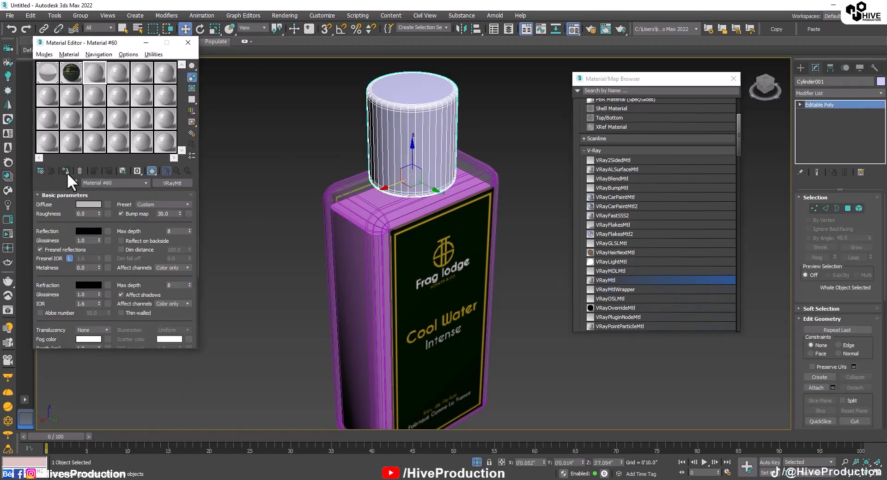
{"action": "left_click", "coordinate": [66, 171]}
{"action": "left_click", "coordinate": [89, 204]}
{"action": "left_click_drag", "start_coordinate": [265, 87], "coordinate": [267, 130]}
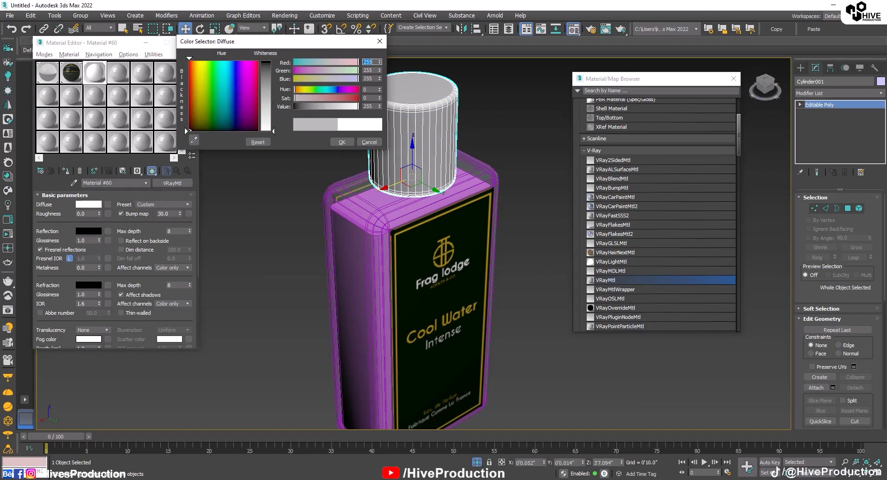
{"action": "left_click", "coordinate": [341, 141]}
{"action": "left_click", "coordinate": [280, 262]}
{"action": "left_click", "coordinate": [439, 168]}
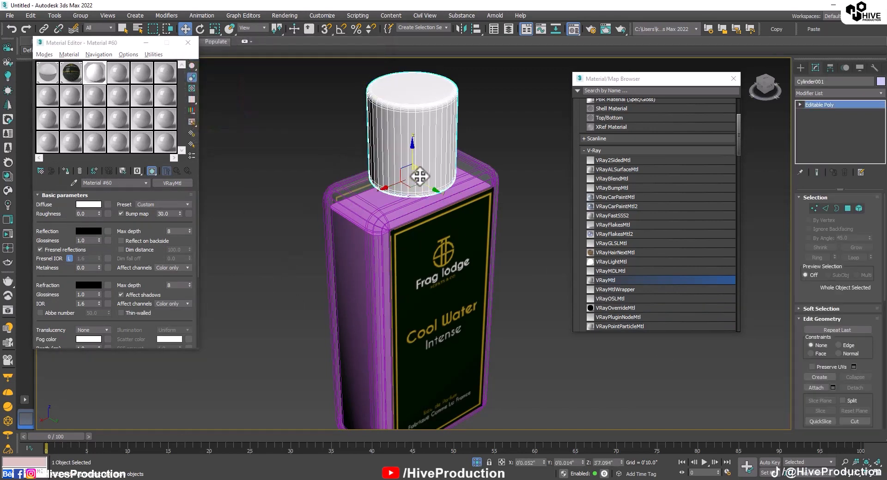
Step: Select every polygon of the cap except its side wall by selecting the wall and inverting the selection
{"action": "middle_click_drag", "start_coordinate": [419, 176], "coordinate": [490, 206], "text": "alt"}
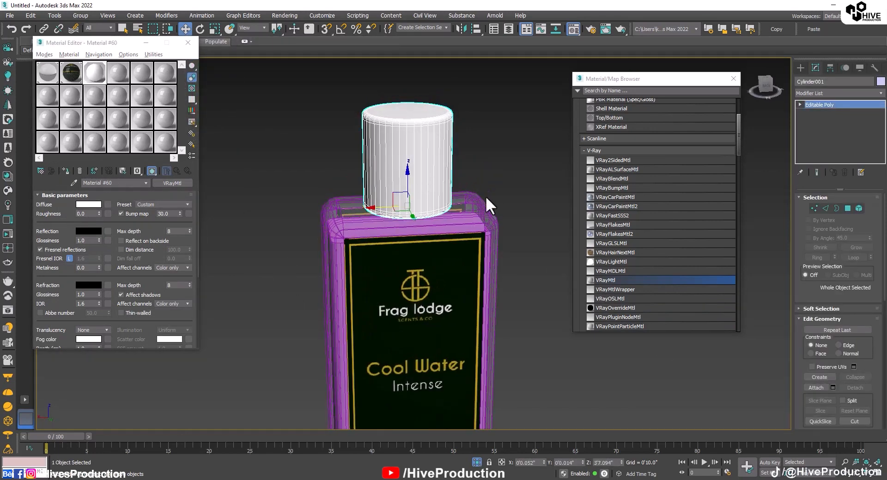
{"action": "left_click", "coordinate": [847, 208]}
{"action": "middle_click_drag", "start_coordinate": [485, 117], "coordinate": [477, 142], "text": "alt"}
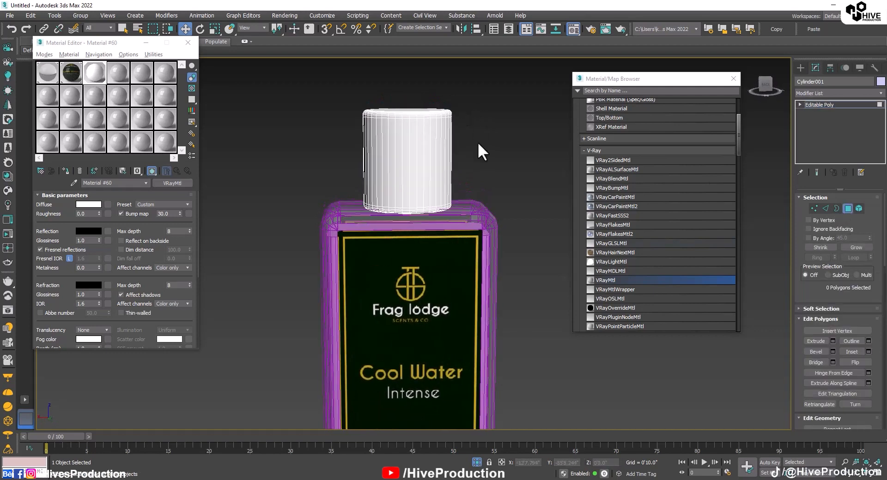
{"action": "left_click_drag", "start_coordinate": [476, 156], "coordinate": [361, 152]}
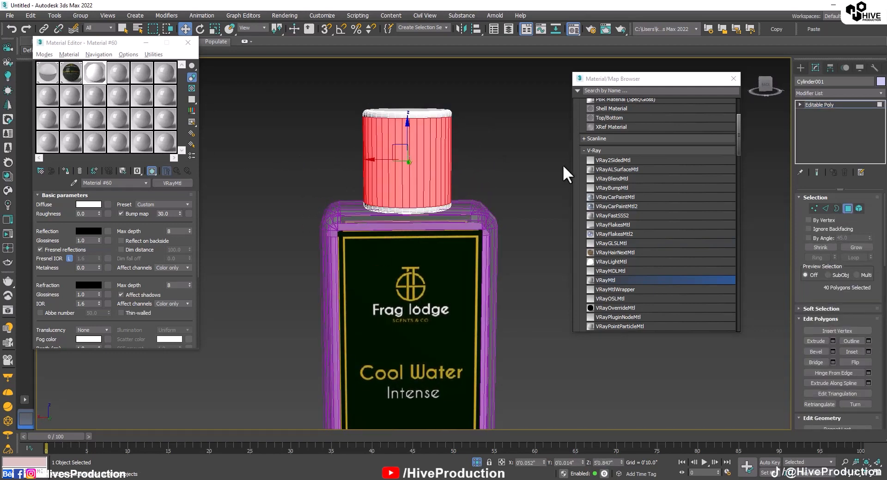
{"action": "key", "text": "ctrl+i"}
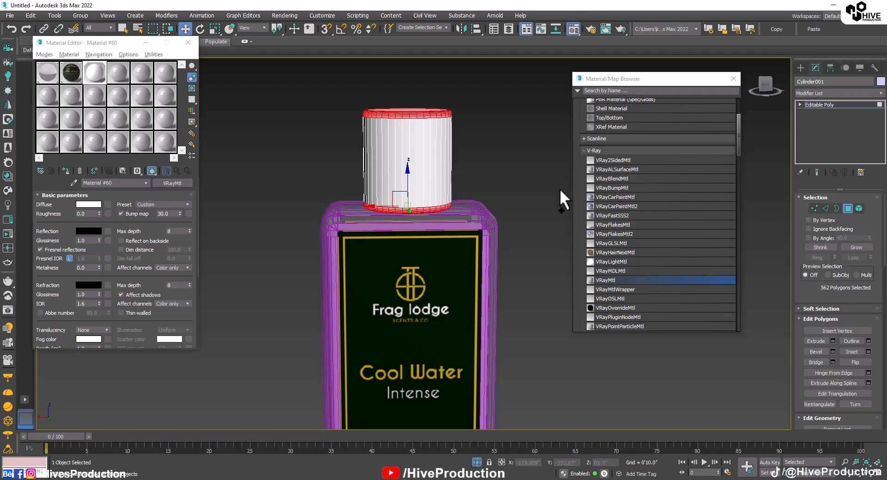
Step: Create a VRayMtl in the fourth sample slot and assign it to the selected cap polygons
{"action": "left_click", "coordinate": [118, 74]}
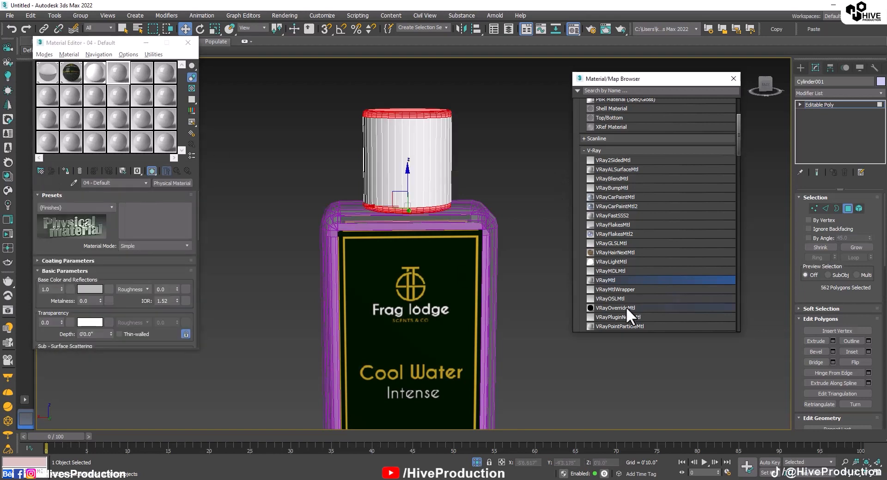
{"action": "double_click", "coordinate": [608, 280]}
{"action": "left_click", "coordinate": [66, 171]}
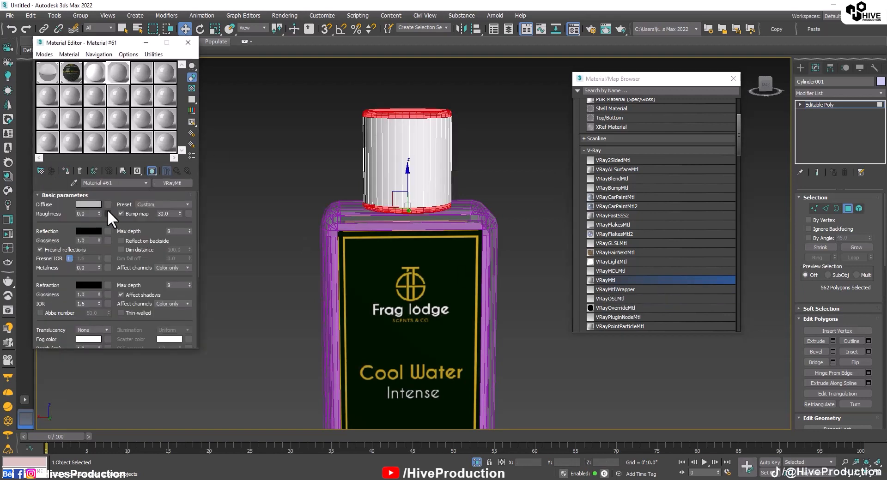
Step: Load bg.jpg from the My_Library Textures folder as a bitmap in the new cap material's diffuse channel
{"action": "left_click", "coordinate": [108, 213]}
{"action": "double_click", "coordinate": [627, 272]}
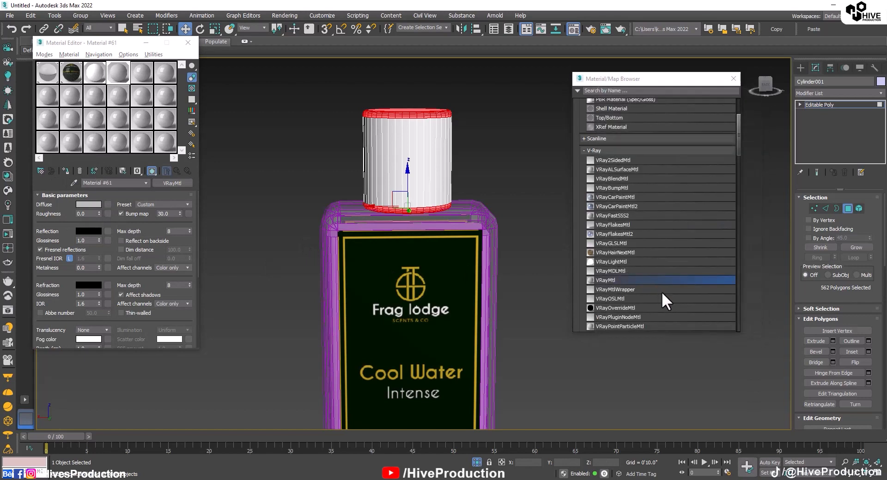
{"action": "left_click", "coordinate": [118, 33]}
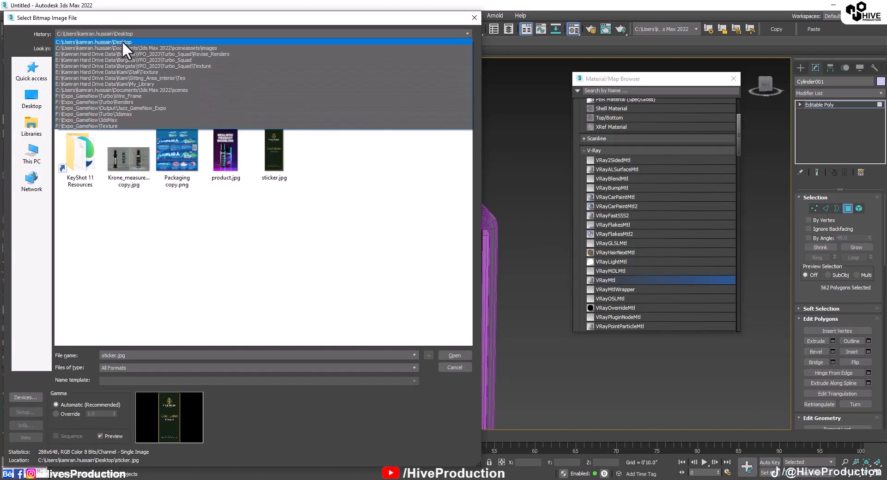
{"action": "left_click", "coordinate": [124, 55]}
{"action": "left_click", "coordinate": [197, 48]}
{"action": "left_click", "coordinate": [197, 48]}
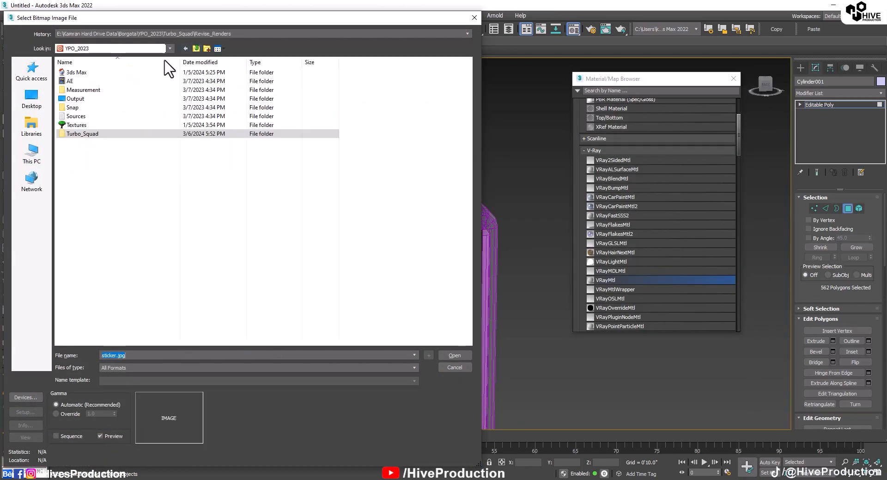
{"action": "left_click", "coordinate": [196, 48]}
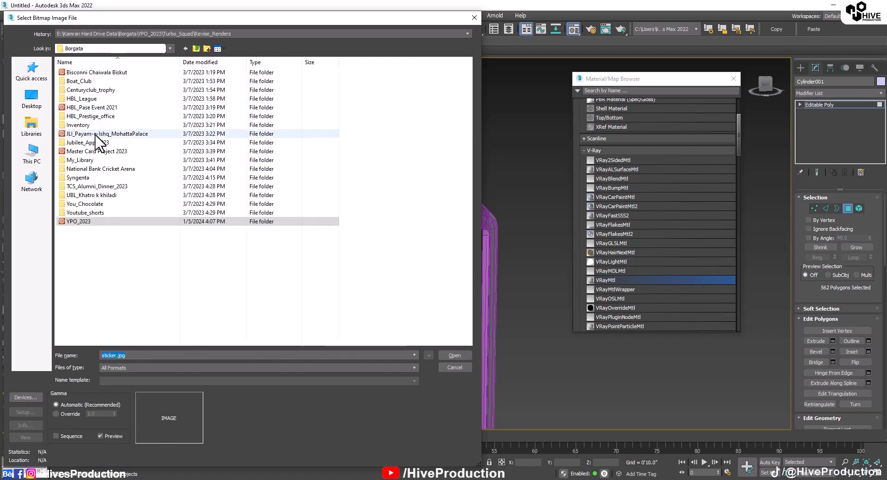
{"action": "left_click", "coordinate": [199, 46]}
{"action": "double_click", "coordinate": [89, 134]}
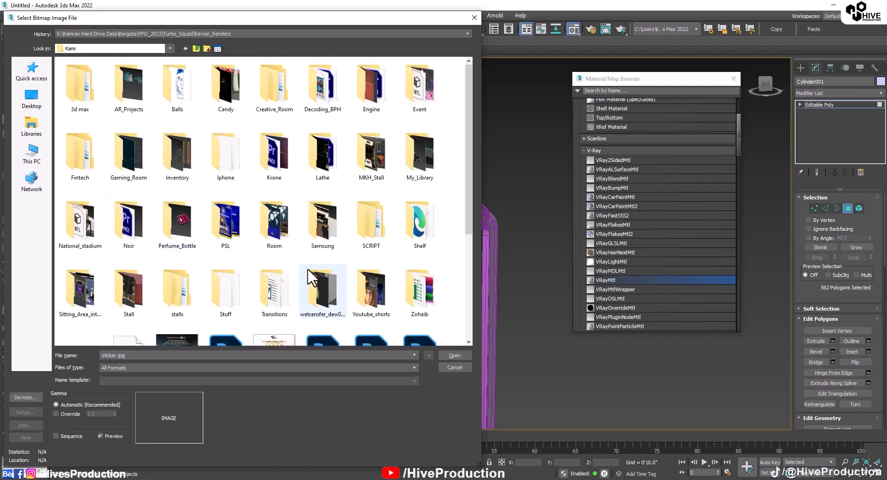
{"action": "double_click", "coordinate": [416, 158]}
{"action": "double_click", "coordinate": [85, 88]}
{"action": "double_click", "coordinate": [86, 92]}
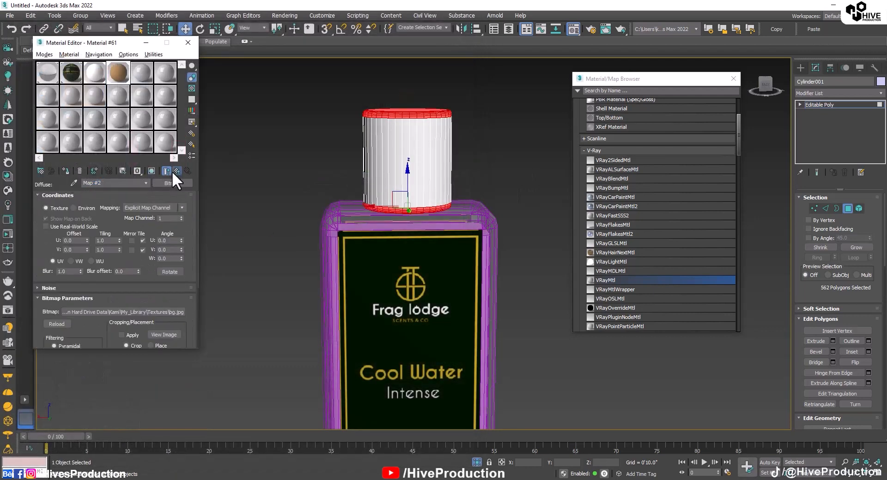
Step: Set the cap trim material's reflection to grey value 124, turn off Fresnel reflections and deselect the polygons
{"action": "left_click", "coordinate": [176, 171]}
{"action": "left_click", "coordinate": [89, 229]}
{"action": "left_click", "coordinate": [327, 107]}
{"action": "left_click", "coordinate": [340, 142]}
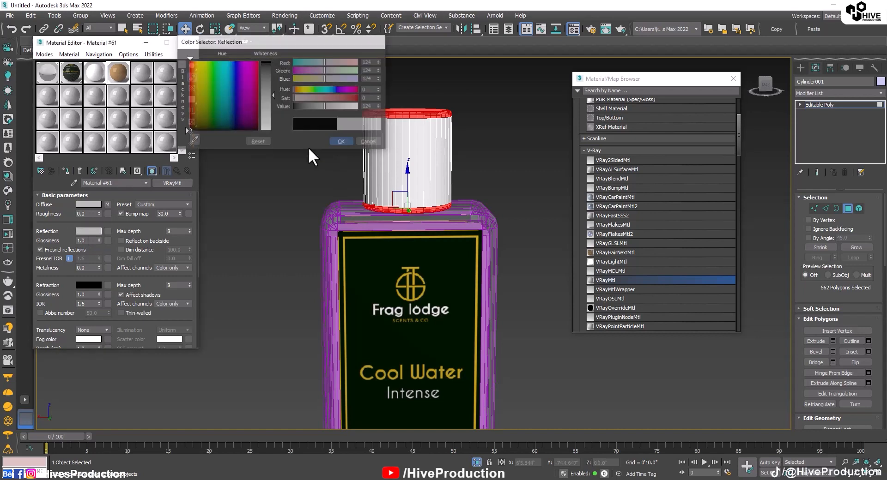
{"action": "left_click", "coordinate": [54, 249]}
{"action": "left_click_drag", "start_coordinate": [119, 79], "coordinate": [407, 183]}
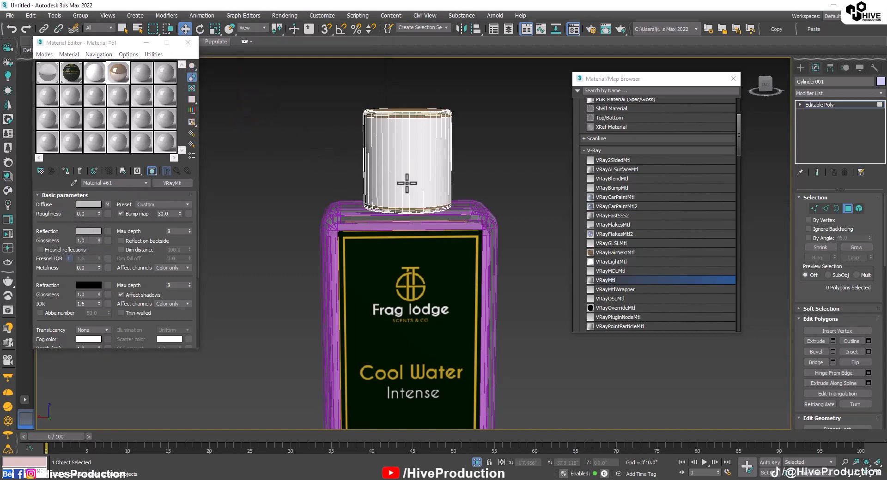
Step: Leave polygon editing on the cap, select the inner box of the bottle and assign it a new VRayMtl in the fifth slot
{"action": "middle_click_drag", "start_coordinate": [402, 173], "coordinate": [452, 186], "text": "alt"}
{"action": "middle_click_drag", "start_coordinate": [470, 329], "coordinate": [498, 271]}
{"action": "scroll", "coordinate": [439, 194], "scroll_direction": "up", "scroll_amount": 3}
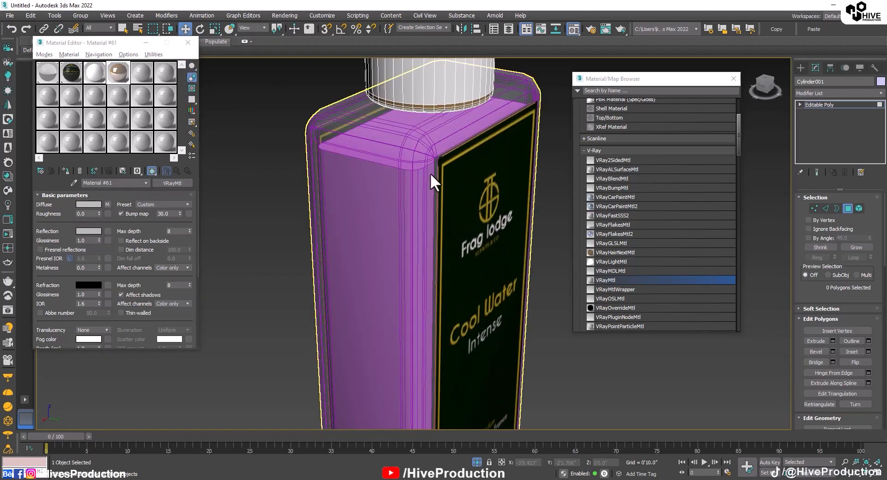
{"action": "left_click", "coordinate": [848, 208]}
{"action": "key", "text": "F3"}
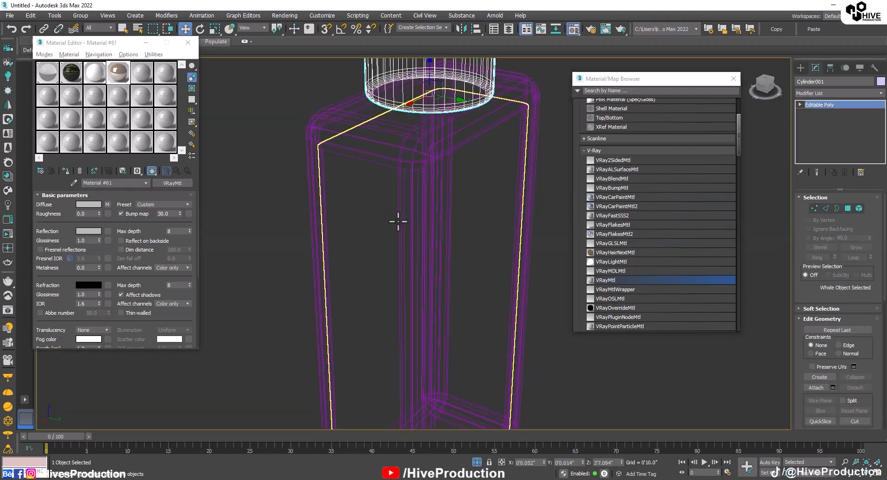
{"action": "key", "text": "F3"}
{"action": "left_click", "coordinate": [464, 272]}
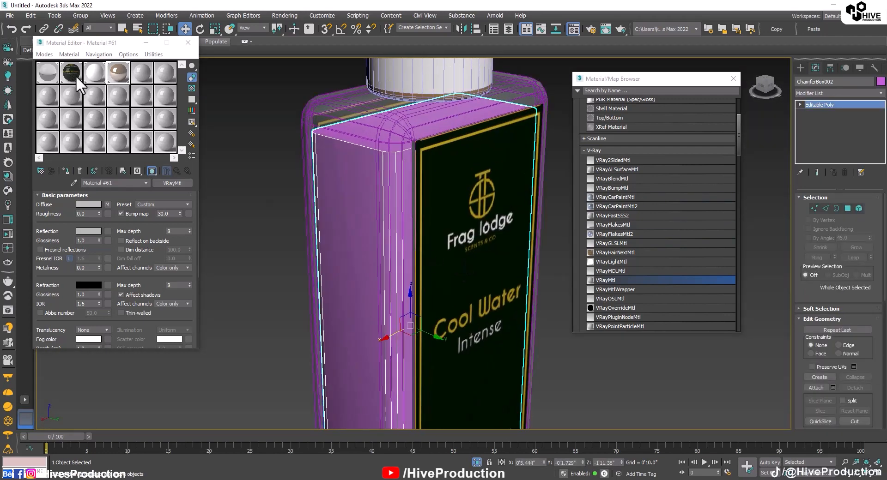
{"action": "left_click", "coordinate": [140, 76]}
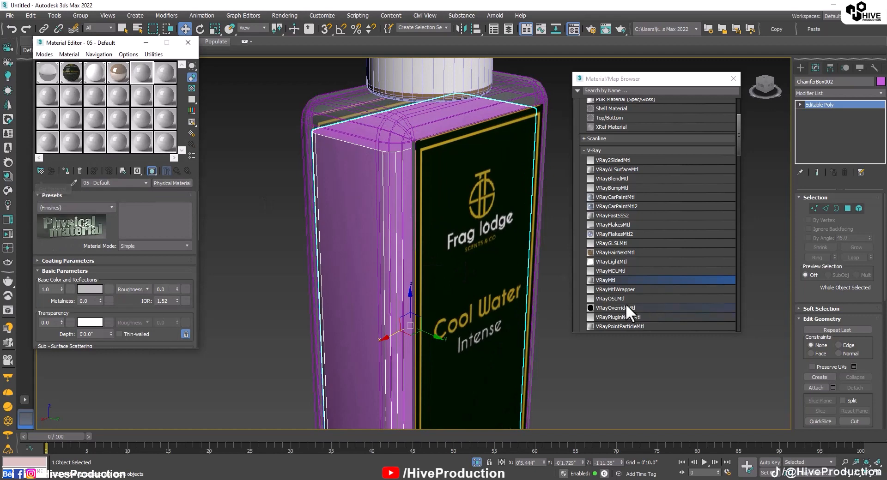
{"action": "left_click", "coordinate": [597, 279]}
{"action": "double_click", "coordinate": [600, 279]}
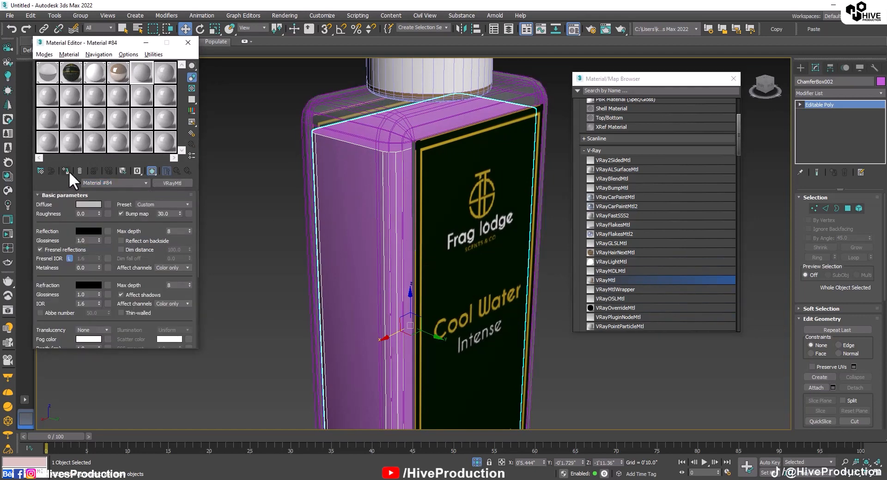
Step: Set the inner box material's diffuse colour to a gold of RGB 176, 125, 36
{"action": "left_click", "coordinate": [94, 204]}
{"action": "left_click_drag", "start_coordinate": [243, 85], "coordinate": [201, 60]}
{"action": "left_click", "coordinate": [300, 90]}
{"action": "left_click", "coordinate": [329, 107]}
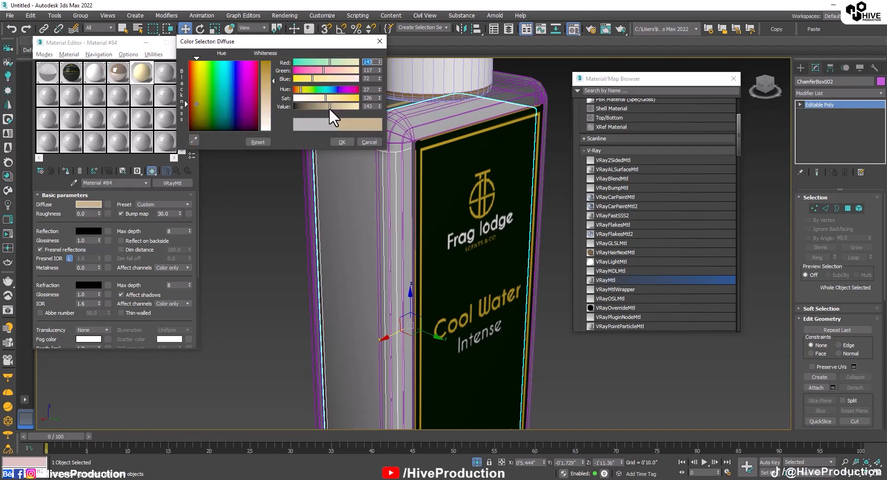
{"action": "left_click", "coordinate": [339, 107]}
{"action": "left_click", "coordinate": [345, 98]}
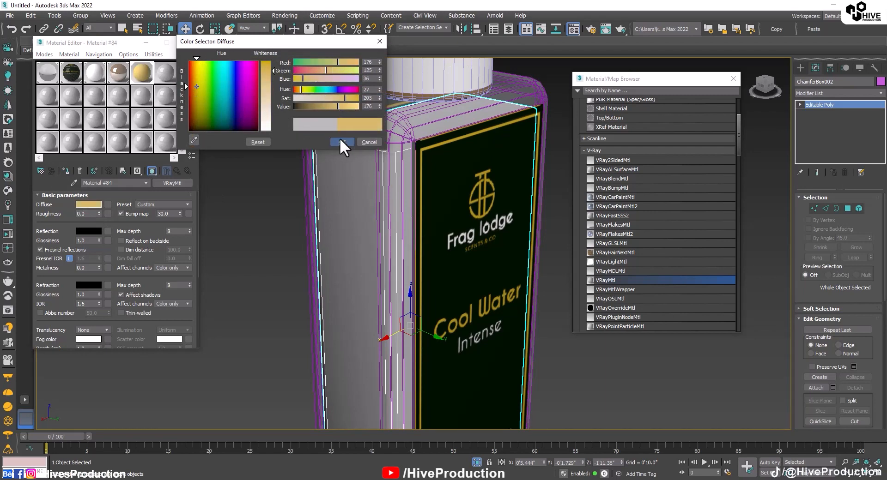
{"action": "left_click", "coordinate": [342, 142]}
Step: Give the inner box material a light grey reflection and a near-white refraction colour
{"action": "left_click", "coordinate": [90, 231]}
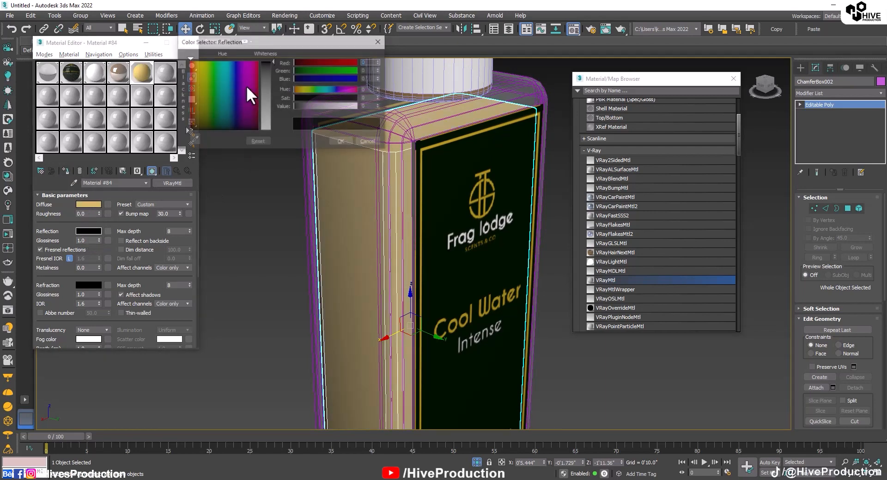
{"action": "left_click", "coordinate": [266, 107]}
{"action": "left_click", "coordinate": [341, 142]}
{"action": "left_click", "coordinate": [90, 286]}
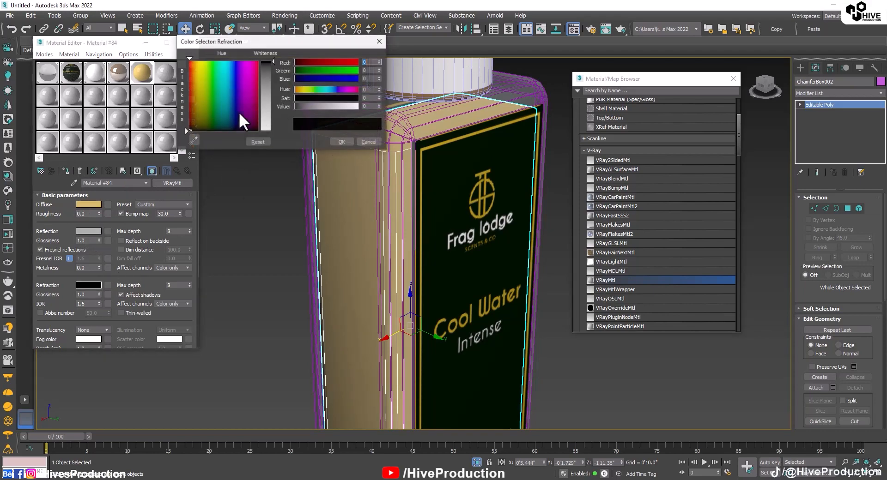
{"action": "left_click", "coordinate": [241, 113]}
{"action": "left_click", "coordinate": [341, 142]}
{"action": "left_click", "coordinate": [257, 264]}
Step: Select all three bottle objects and group them under the name perfume
{"action": "middle_click_drag", "start_coordinate": [524, 331], "coordinate": [452, 319], "text": "alt"}
{"action": "scroll", "coordinate": [453, 286], "scroll_direction": "down", "scroll_amount": 4}
{"action": "middle_click_drag", "start_coordinate": [520, 348], "coordinate": [490, 337], "text": "alt"}
{"action": "left_click_drag", "start_coordinate": [323, 135], "coordinate": [480, 323]}
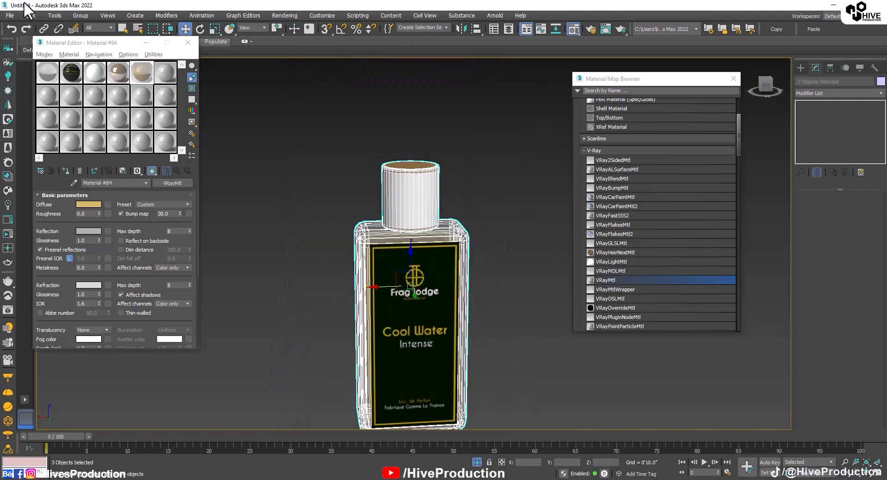
{"action": "left_click", "coordinate": [80, 15]}
{"action": "left_click", "coordinate": [92, 25]}
{"action": "type", "text": "perfume"}
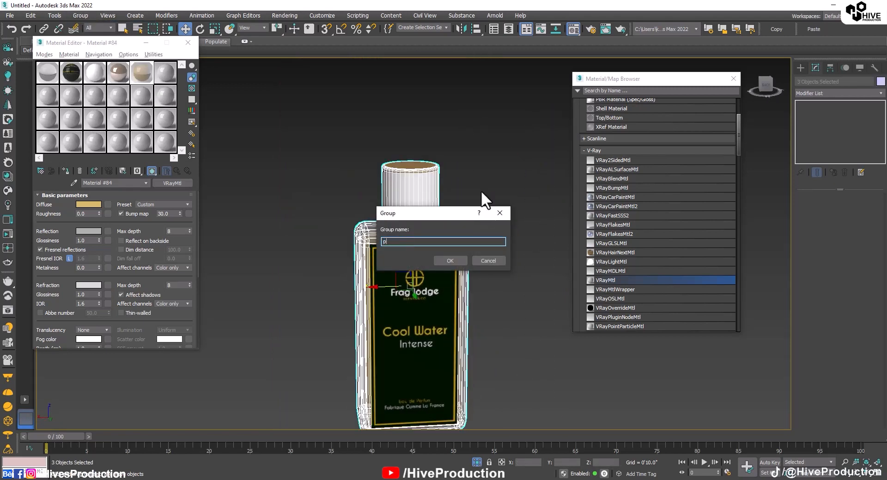
{"action": "key", "text": "Return"}
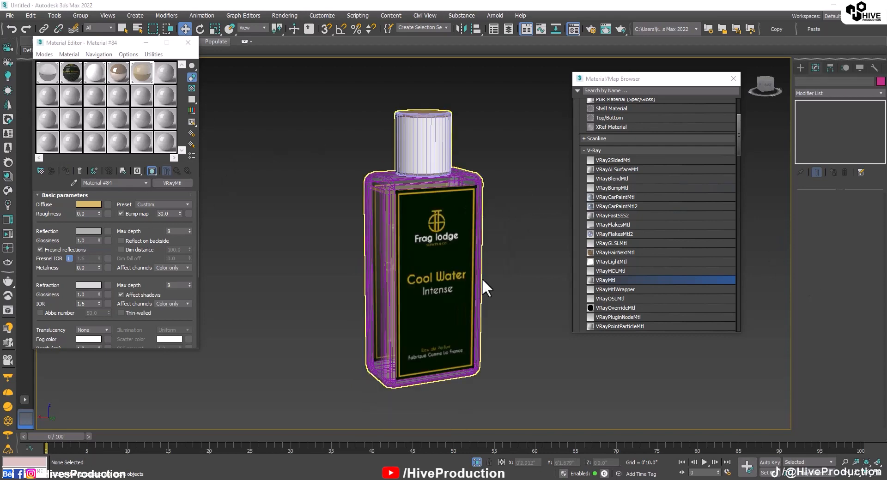
Step: Replace the label material's diffuse bitmap with 0003111-01.png from the Desktop
{"action": "left_click", "coordinate": [427, 265]}
{"action": "left_click", "coordinate": [70, 73]}
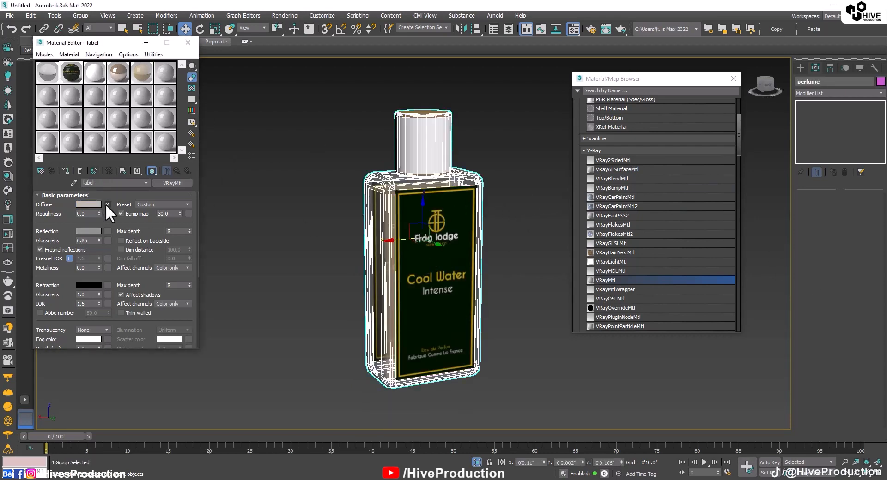
{"action": "left_click", "coordinate": [107, 205]}
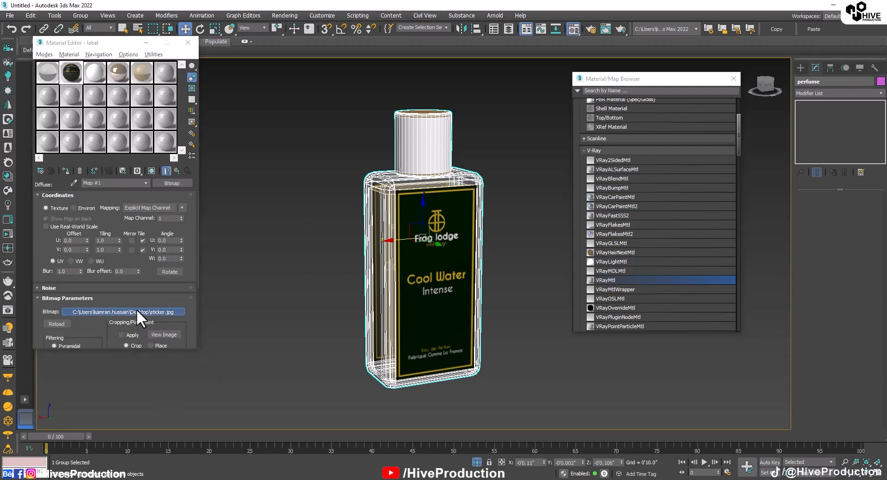
{"action": "left_click", "coordinate": [142, 312]}
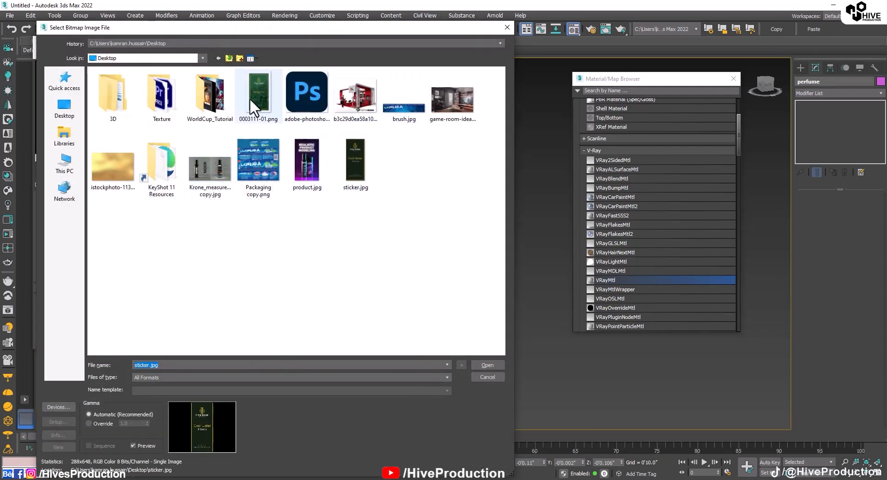
{"action": "left_click", "coordinate": [257, 104]}
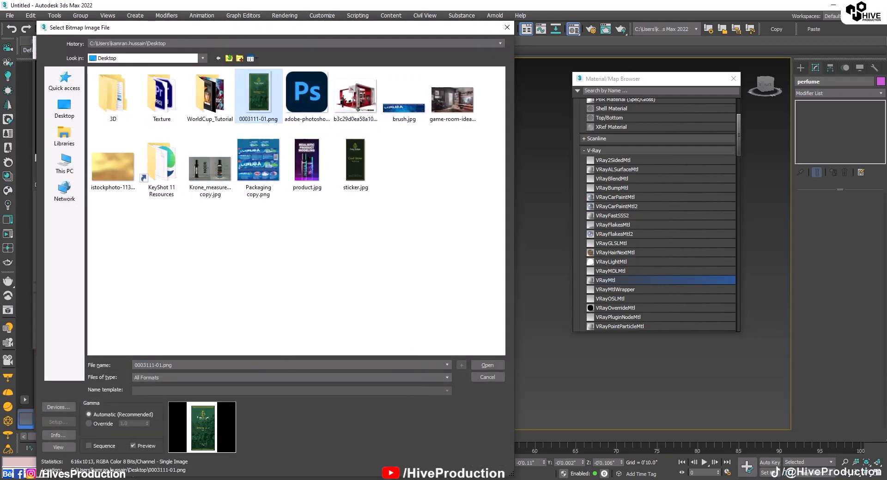
{"action": "double_click", "coordinate": [258, 104]}
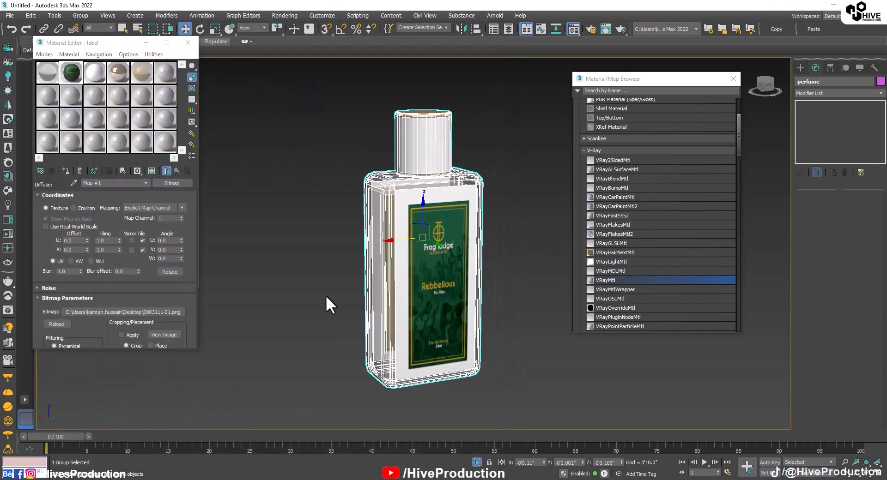
{"action": "left_click", "coordinate": [327, 307]}
Step: Open the perfume group, select the outer bottle box and set its UVW Map width to 5'7.198"
{"action": "scroll", "coordinate": [411, 350], "scroll_direction": "up", "scroll_amount": 3}
{"action": "left_click", "coordinate": [416, 327]}
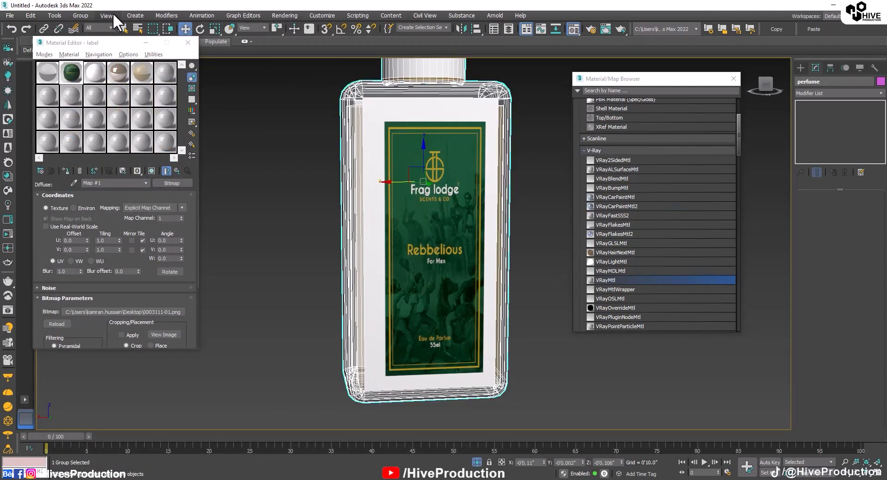
{"action": "left_click", "coordinate": [80, 16]}
{"action": "left_click", "coordinate": [86, 54]}
{"action": "left_click", "coordinate": [471, 271]}
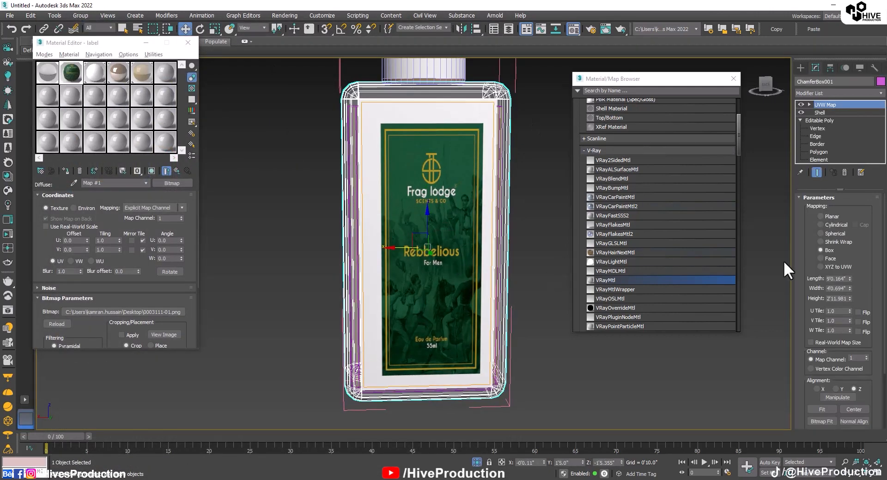
{"action": "left_click_drag", "start_coordinate": [849, 288], "coordinate": [848, 271]}
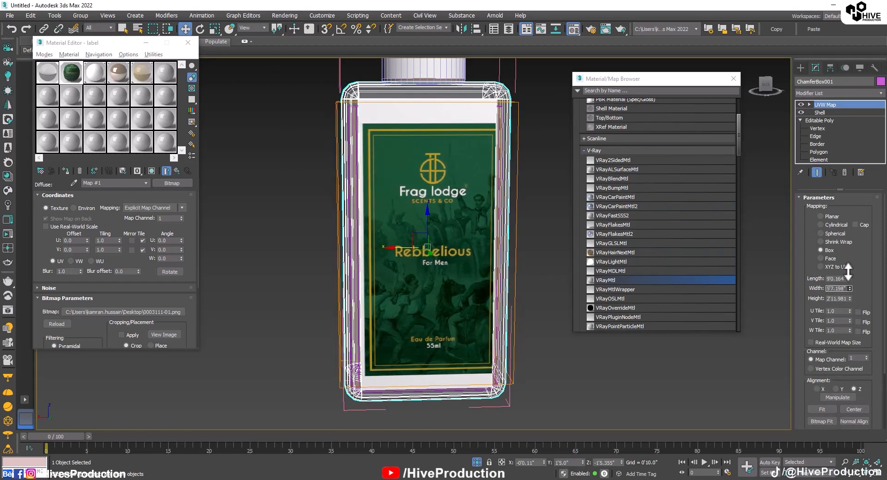
Step: Shift the UVW Map gizmo sideways to centre the artwork on the front face and set the mapping length to 10'7.634"
{"action": "left_click", "coordinate": [809, 104]}
{"action": "left_click", "coordinate": [825, 113]}
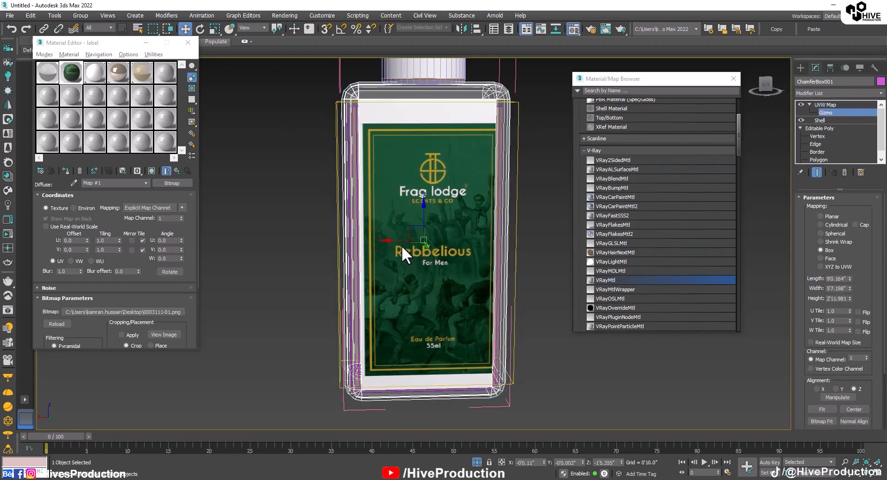
{"action": "mouse_move", "coordinate": [398, 240]}
{"action": "left_mouse_down"}
{"action": "mouse_move", "coordinate": [365, 251]}
{"action": "mouse_move", "coordinate": [393, 241]}
{"action": "left_mouse_up"}
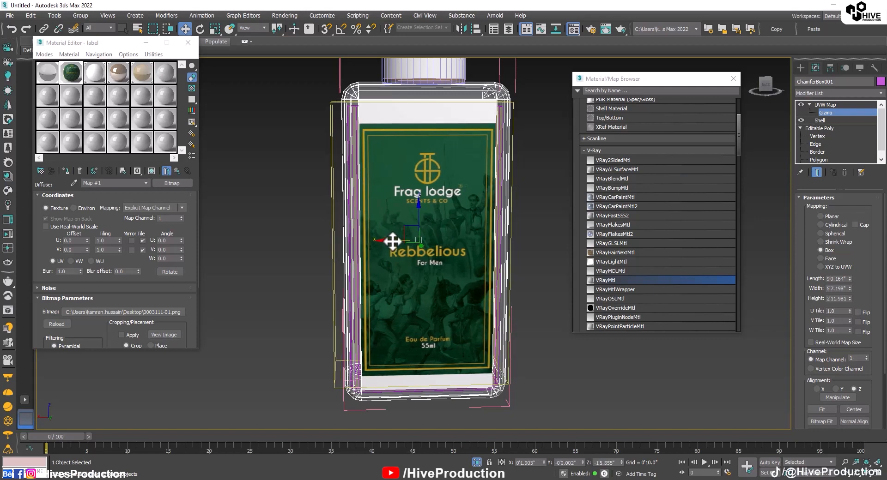
{"action": "left_click_drag", "start_coordinate": [850, 279], "coordinate": [852, 272]}
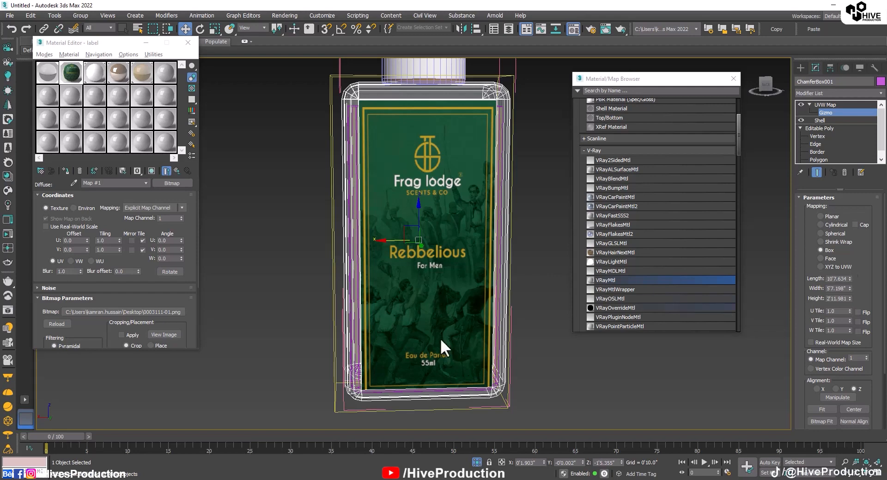
Step: Set the outer box's UVW Map width to 5'9.198", leave gizmo editing and deselect the box
{"action": "middle_click_drag", "start_coordinate": [546, 384], "coordinate": [567, 387], "text": "alt"}
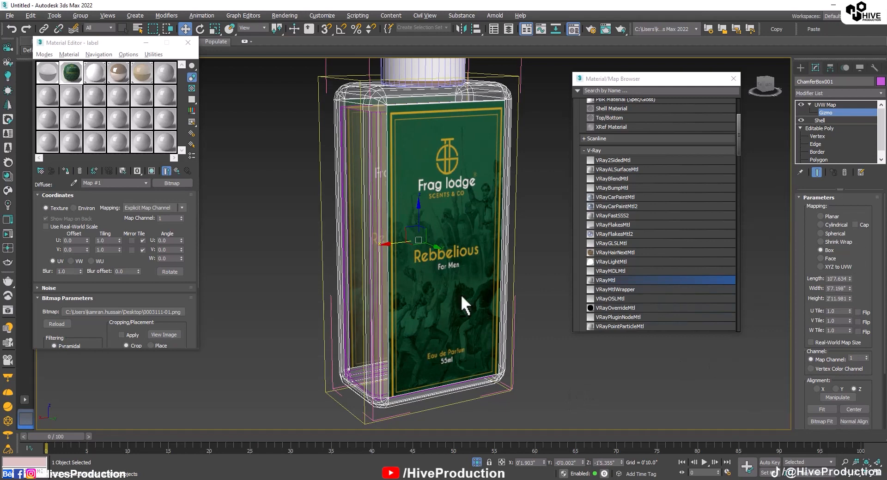
{"action": "middle_click_drag", "start_coordinate": [461, 295], "coordinate": [437, 292], "text": "alt"}
{"action": "left_click_drag", "start_coordinate": [850, 290], "coordinate": [850, 290]}
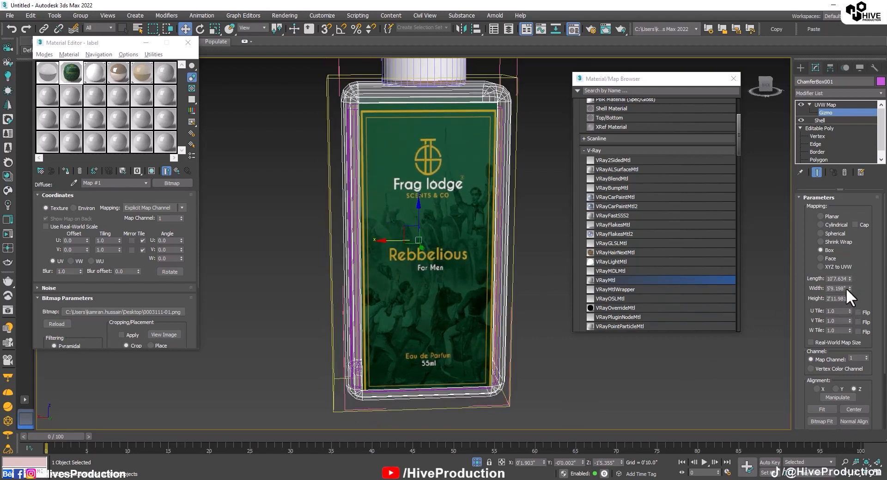
{"action": "left_click", "coordinate": [818, 107]}
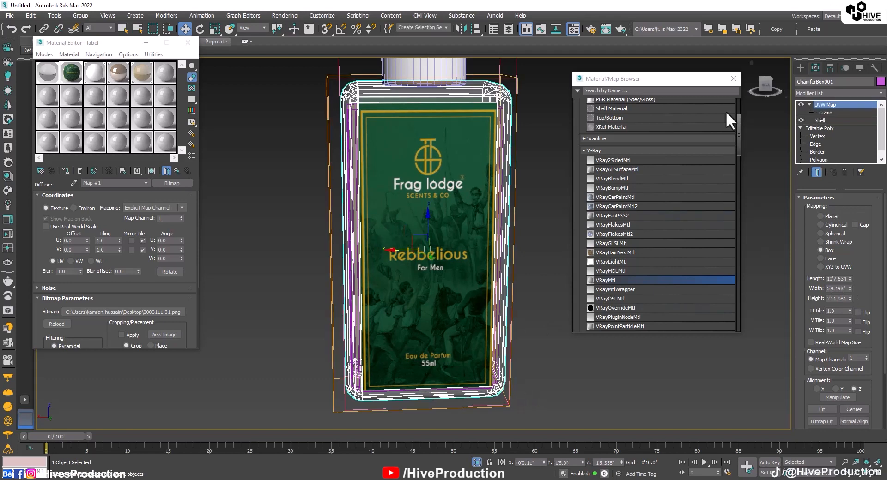
{"action": "left_click", "coordinate": [524, 239]}
{"action": "scroll", "coordinate": [524, 239], "scroll_direction": "down", "scroll_amount": 3}
{"action": "middle_click_drag", "start_coordinate": [517, 285], "coordinate": [512, 280], "text": "alt"}
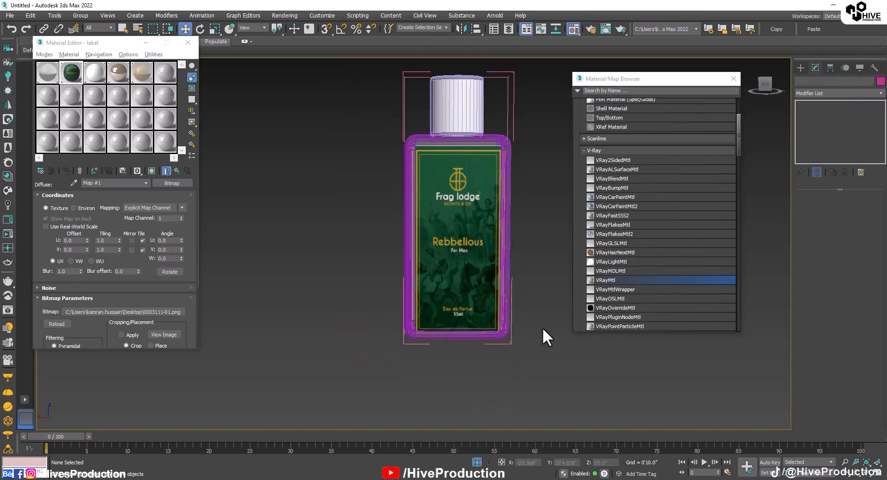
Step: Reduce the outer box's mapping length to 10'1.634" and raise the UVW Map gizmo slightly
{"action": "left_click", "coordinate": [507, 328]}
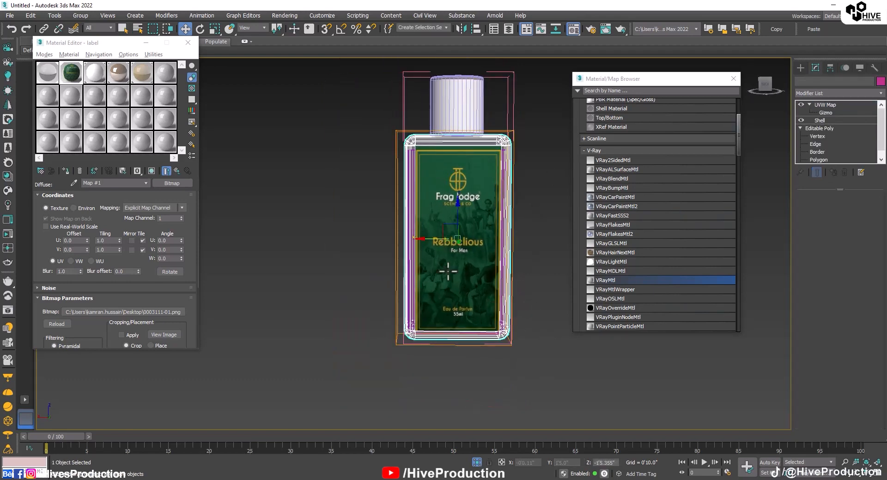
{"action": "left_click", "coordinate": [827, 113]}
{"action": "left_click", "coordinate": [849, 280]}
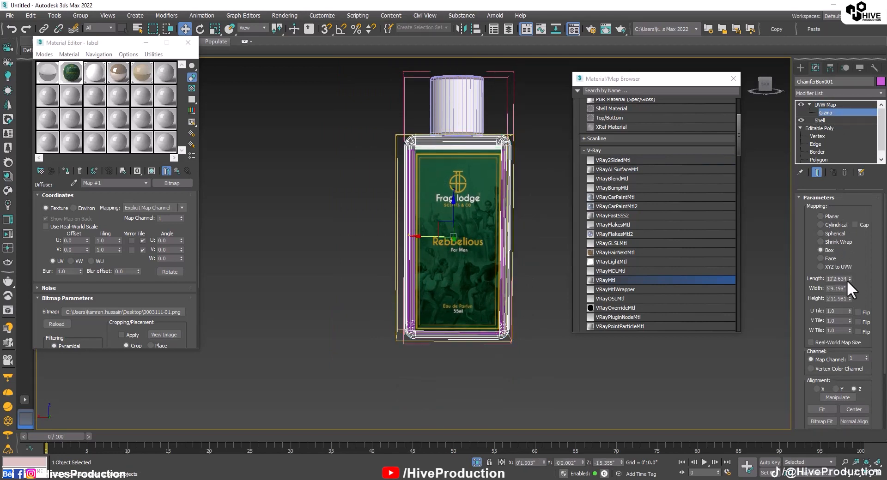
{"action": "left_click", "coordinate": [849, 280]}
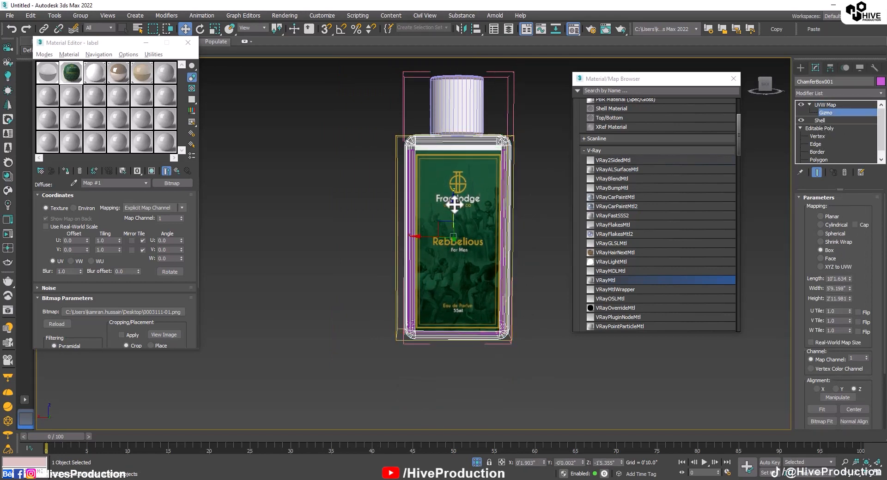
{"action": "left_click_drag", "start_coordinate": [454, 203], "coordinate": [454, 198]}
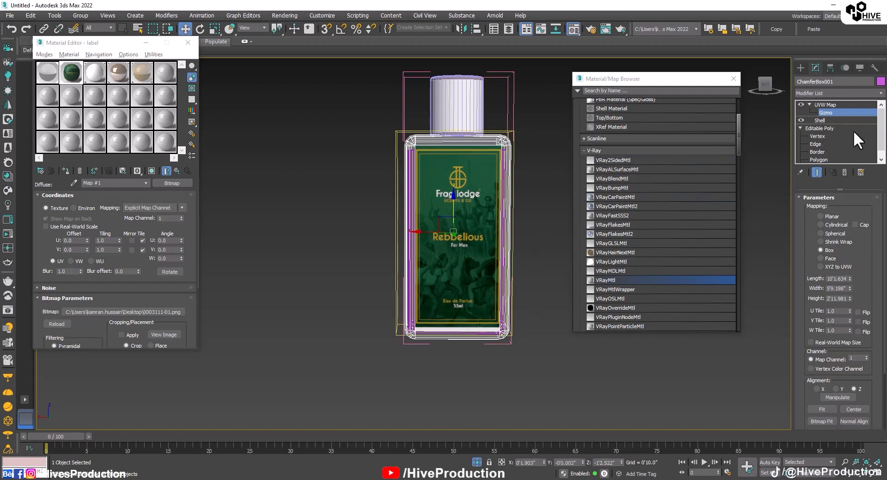
Step: Move the outer box's bottom vertices up slightly, then return to the UVW Map level and deselect the box
{"action": "left_click", "coordinate": [827, 136]}
{"action": "left_click_drag", "start_coordinate": [573, 424], "coordinate": [318, 323]}
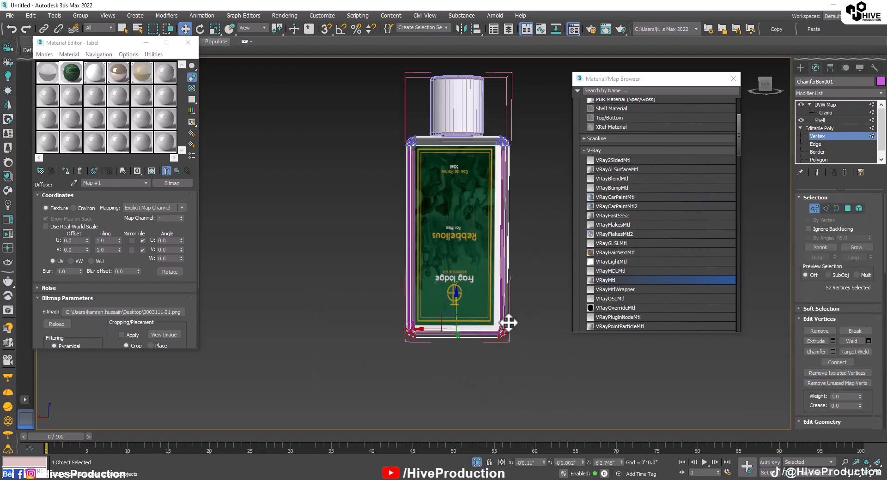
{"action": "left_click_drag", "start_coordinate": [458, 303], "coordinate": [453, 296]}
{"action": "left_click", "coordinate": [817, 172]}
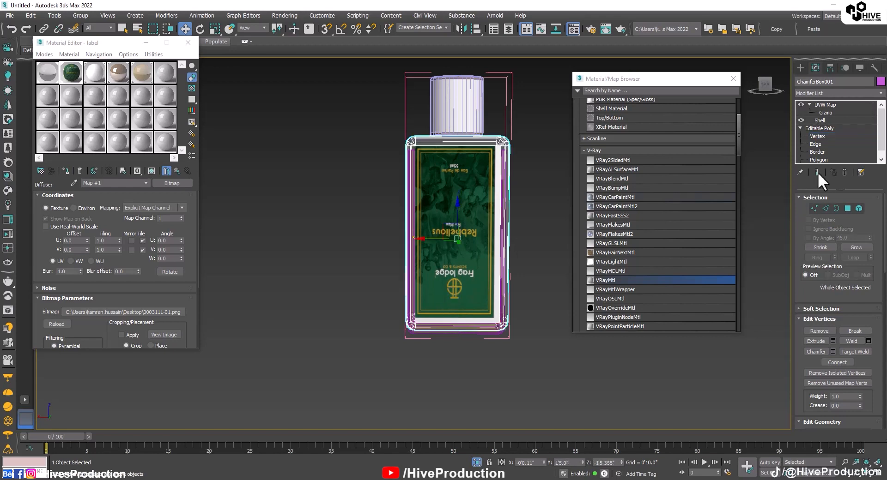
{"action": "left_click", "coordinate": [825, 105]}
{"action": "left_click", "coordinate": [450, 362]}
Step: In the left view, raise the inner box's bottom vertices so its base sits inside the outer glass bottom
{"action": "middle_click_drag", "start_coordinate": [446, 323], "coordinate": [478, 259], "text": "alt"}
{"action": "key", "text": "alt+w"}
{"action": "middle_click", "coordinate": [223, 365]}
{"action": "key", "text": "alt+w"}
{"action": "middle_click_drag", "start_coordinate": [349, 390], "coordinate": [350, 175]}
{"action": "scroll", "coordinate": [351, 176], "scroll_direction": "down", "scroll_amount": 1}
{"action": "scroll", "coordinate": [412, 336], "scroll_direction": "up", "scroll_amount": 5}
{"action": "left_click", "coordinate": [360, 287]}
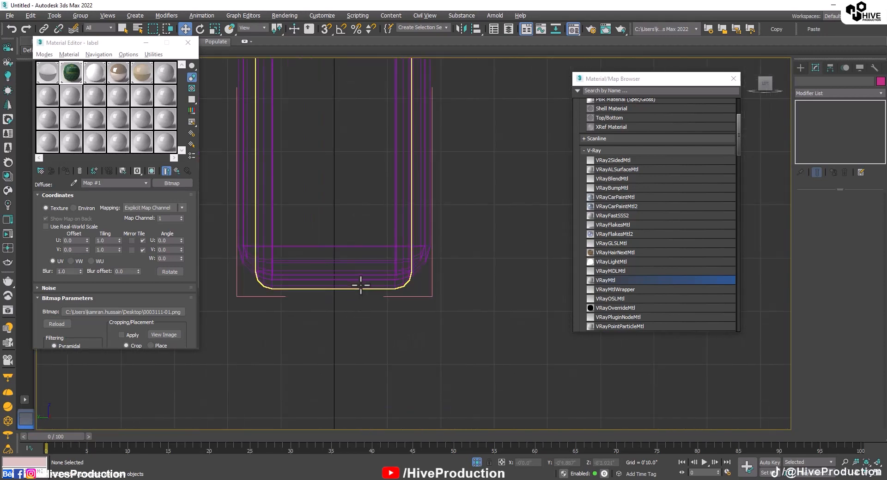
{"action": "key", "text": "1"}
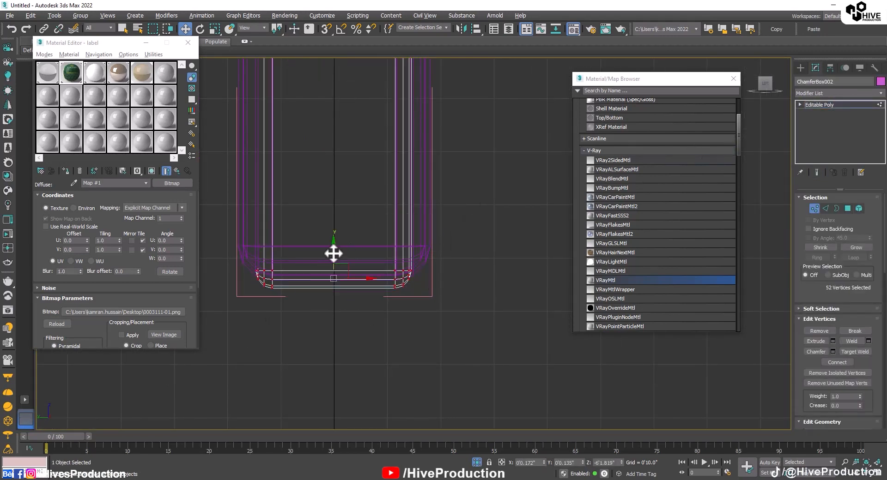
{"action": "left_click_drag", "start_coordinate": [334, 254], "coordinate": [349, 225]}
{"action": "left_click", "coordinate": [814, 209]}
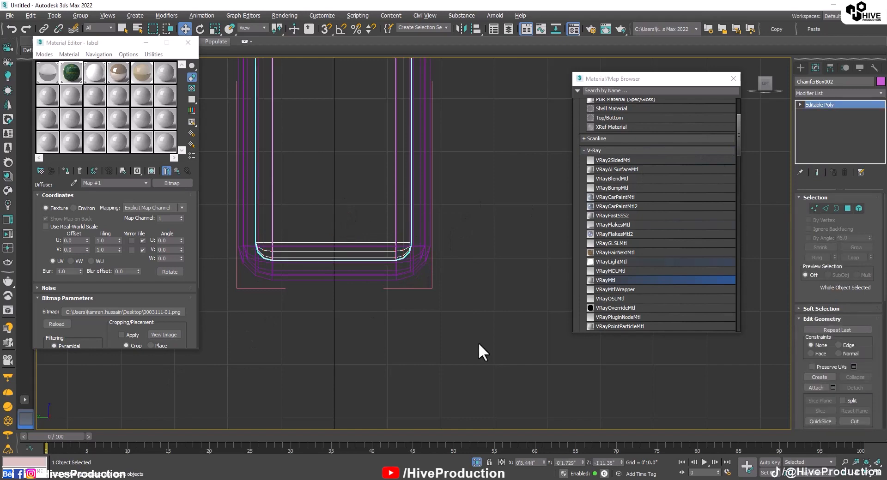
{"action": "left_click", "coordinate": [479, 345]}
Step: Return to the perspective view, select the bottle and close the perfume group
{"action": "key", "text": "alt+w"}
{"action": "key", "text": "alt+w"}
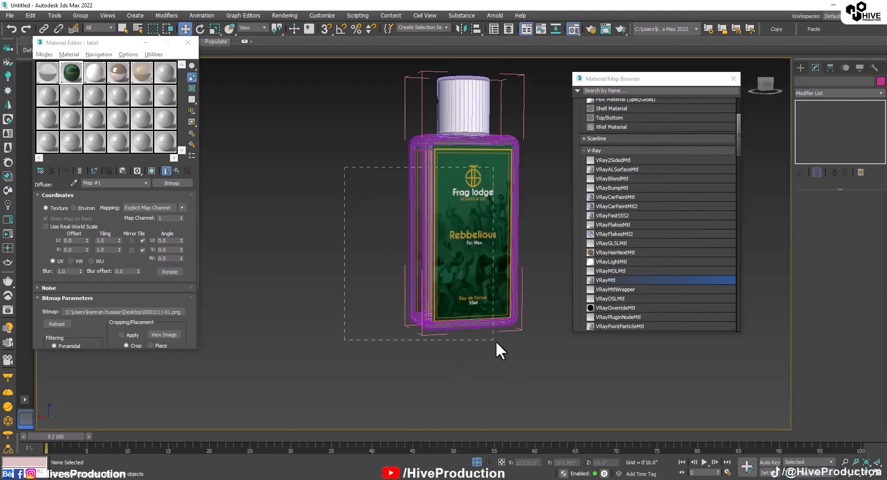
{"action": "left_click_drag", "start_coordinate": [496, 343], "coordinate": [496, 343]}
{"action": "left_click", "coordinate": [82, 16]}
{"action": "left_click", "coordinate": [90, 76]}
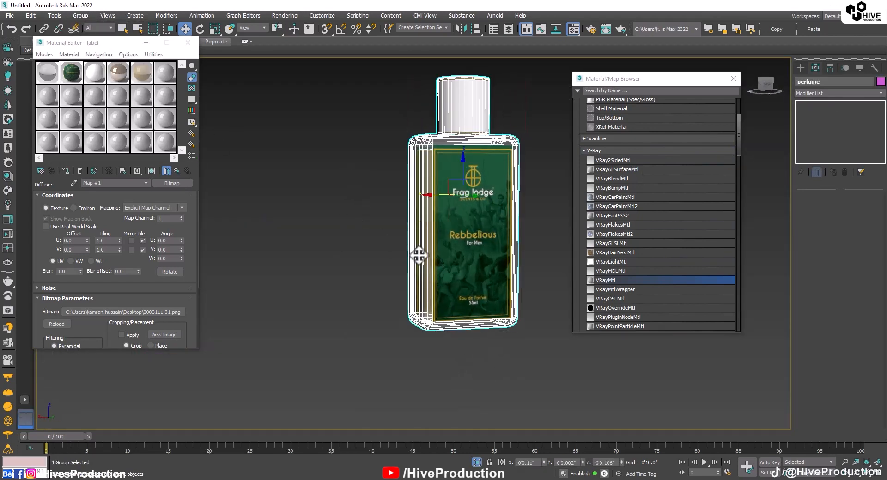
Step: Hide the edge lines on the shaded bottle and deselect it to check it from an angle
{"action": "middle_click_drag", "start_coordinate": [518, 287], "coordinate": [489, 323], "text": "alt"}
{"action": "key", "text": "F4"}
{"action": "left_click", "coordinate": [470, 375]}
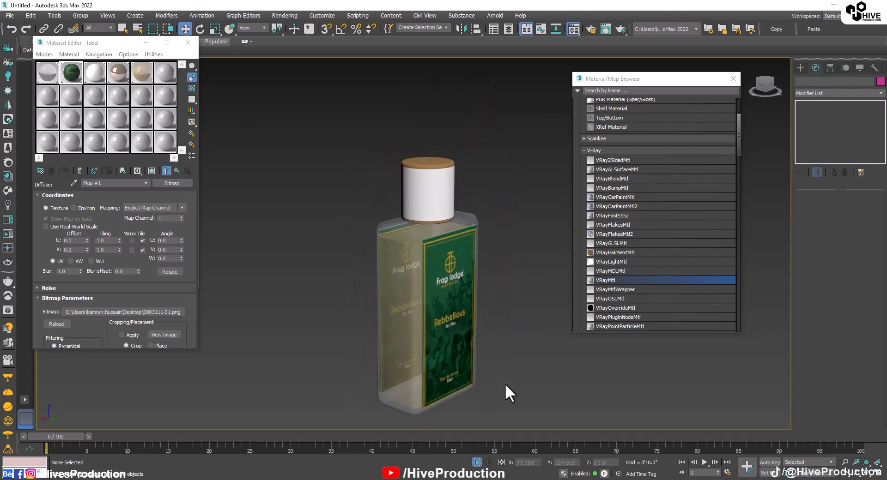
{"action": "middle_click_drag", "start_coordinate": [506, 386], "coordinate": [478, 400], "text": "alt"}
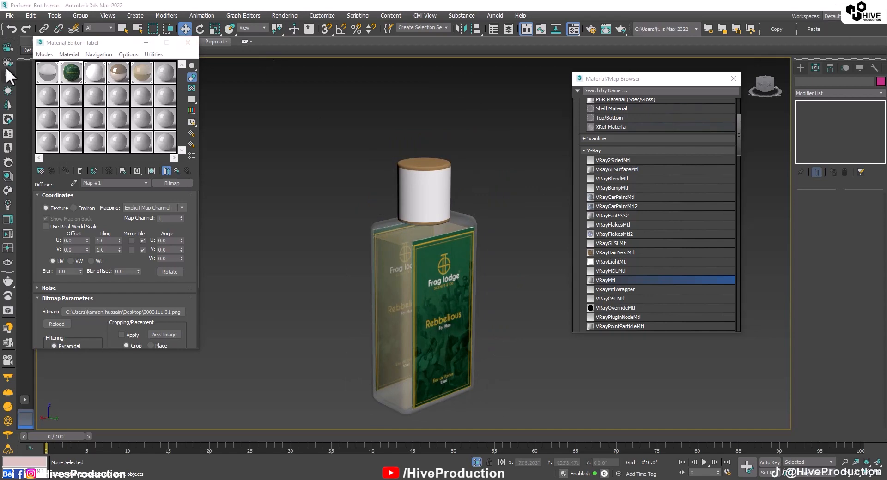
Step: Start importing a file into the perfume bottle scene
{"action": "left_click", "coordinate": [9, 16]}
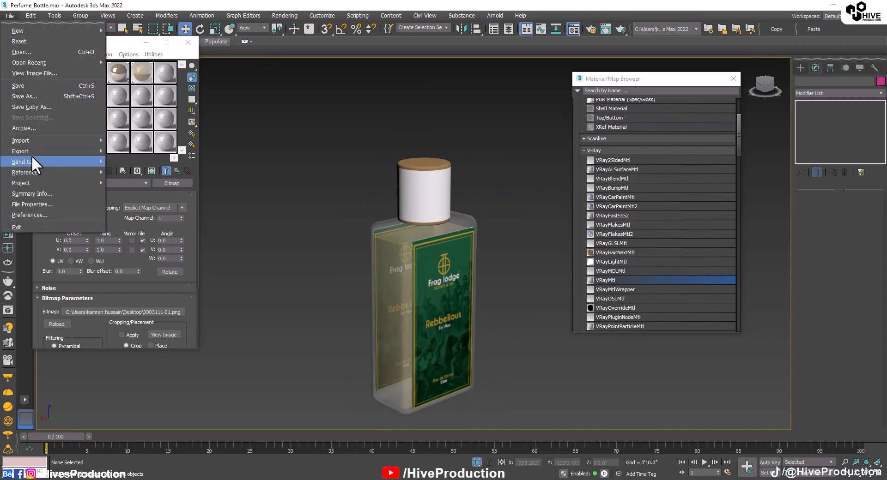
{"action": "mouse_move", "coordinate": [32, 140]}
{"action": "left_click", "coordinate": [141, 143]}
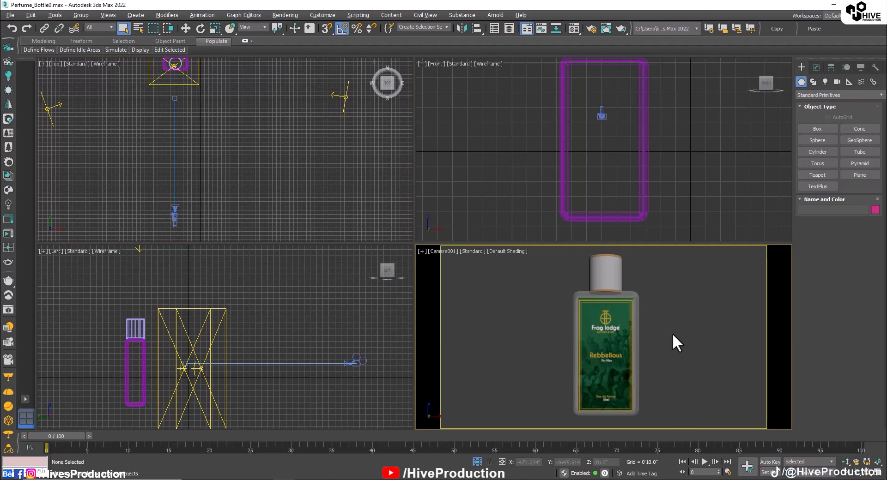
Step: Switch the camera viewport to a maximized perspective view and examine how the bottle, camera and lights are arranged
{"action": "key", "text": "p"}
{"action": "key", "text": "alt+w"}
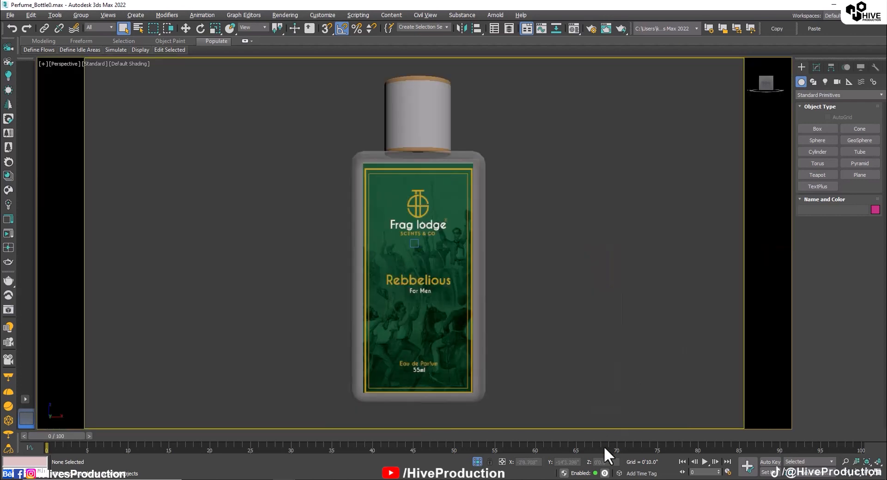
{"action": "middle_click_drag", "start_coordinate": [428, 276], "coordinate": [457, 334], "text": "alt"}
{"action": "left_click", "coordinate": [242, 219]}
{"action": "scroll", "coordinate": [379, 267], "scroll_direction": "down", "scroll_amount": 3}
{"action": "middle_click_drag", "start_coordinate": [242, 219], "coordinate": [158, 188]}
{"action": "scroll", "coordinate": [389, 282], "scroll_direction": "down", "scroll_amount": 3}
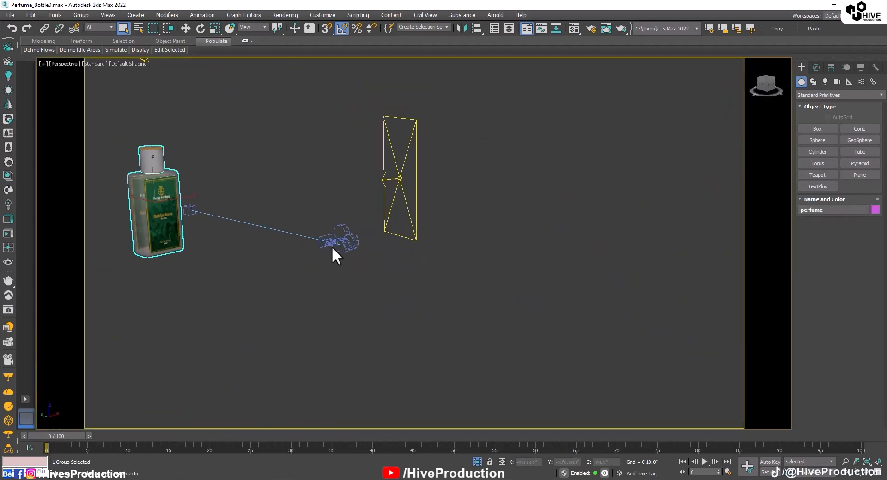
Step: Select the camera, check the bottle framing through Camera001 and return the viewport to perspective
{"action": "left_click", "coordinate": [341, 245]}
{"action": "left_click", "coordinate": [64, 64]}
{"action": "mouse_move", "coordinate": [69, 72]}
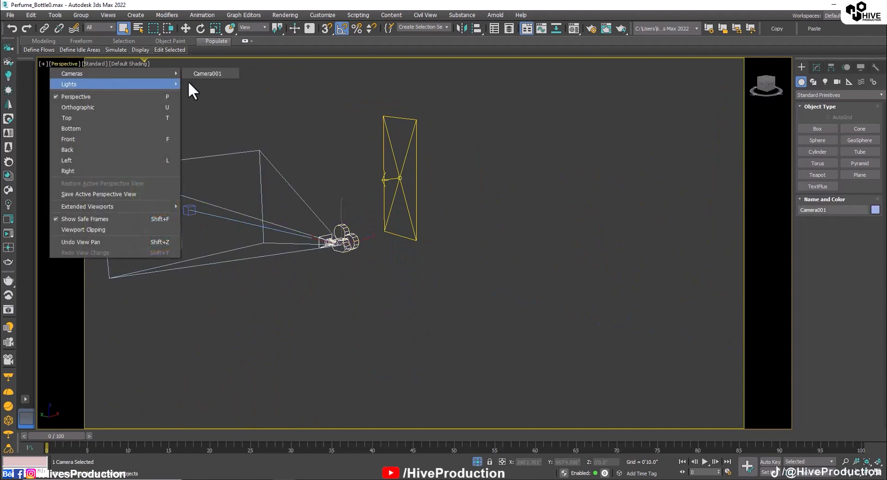
{"action": "left_click", "coordinate": [204, 74]}
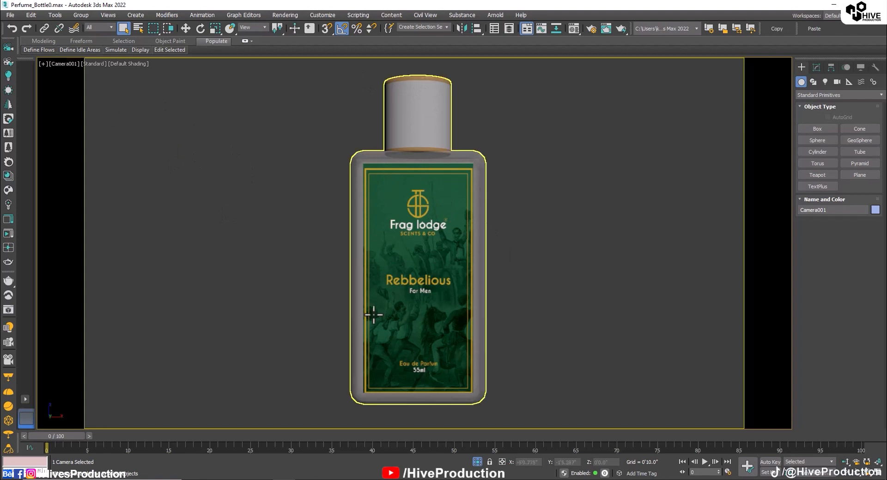
{"action": "left_click", "coordinate": [63, 64]}
{"action": "left_click", "coordinate": [79, 98]}
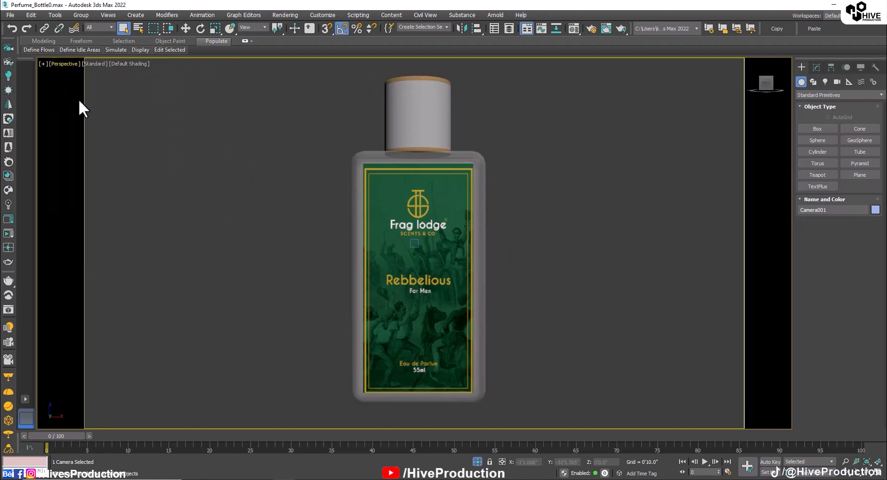
Step: Check the placement and intensity multiplier of the plane light VRayLight002 beside the camera
{"action": "middle_click_drag", "start_coordinate": [557, 286], "coordinate": [550, 289]}
{"action": "scroll", "coordinate": [548, 286], "scroll_direction": "down", "scroll_amount": 3}
{"action": "middle_click_drag", "start_coordinate": [481, 256], "coordinate": [543, 281], "text": "alt"}
{"action": "scroll", "coordinate": [547, 273], "scroll_direction": "down", "scroll_amount": 3}
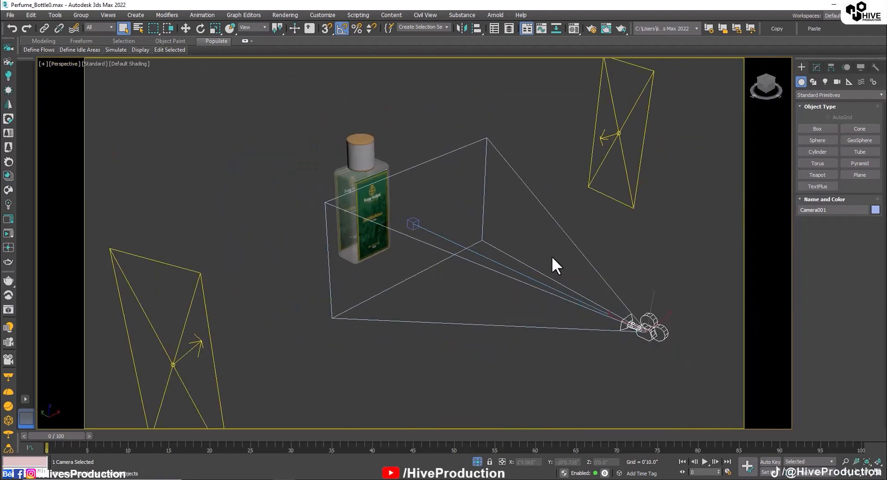
{"action": "middle_click_drag", "start_coordinate": [580, 220], "coordinate": [503, 147], "text": "alt"}
{"action": "left_click", "coordinate": [579, 199]}
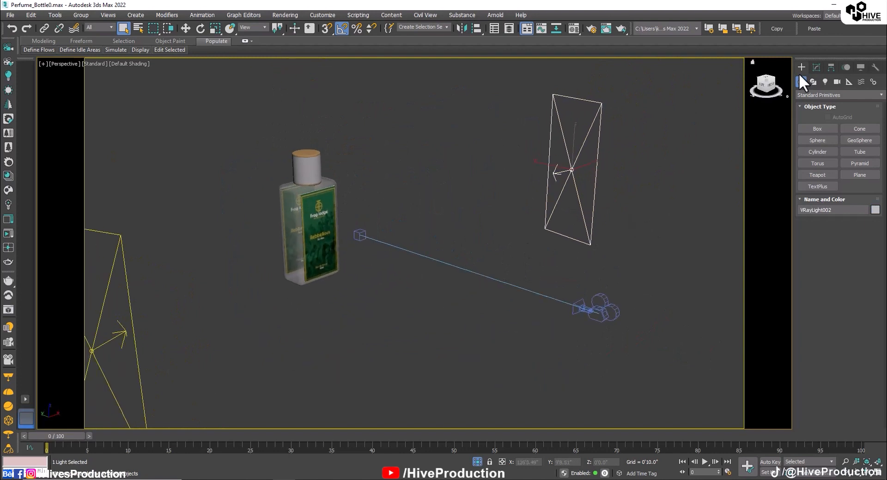
{"action": "left_click", "coordinate": [817, 67]}
{"action": "double_click", "coordinate": [843, 266]}
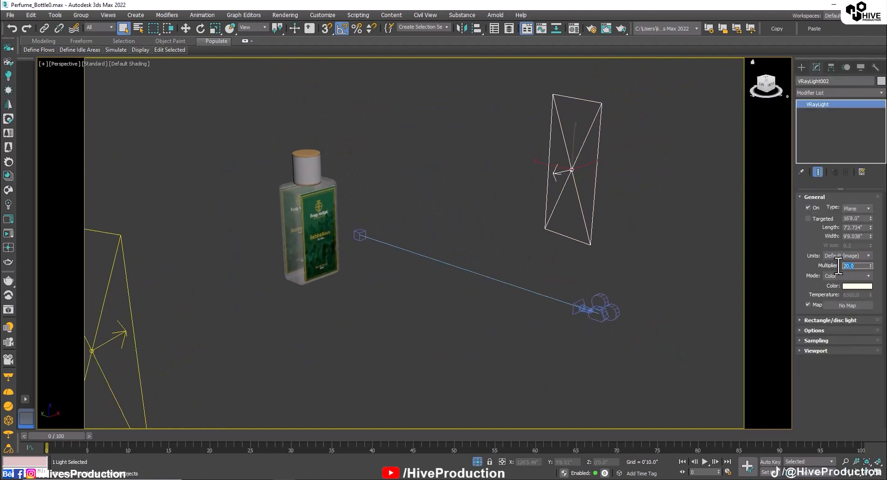
Step: Compare the settings of the opposite side light VRayLight001 and the overhead light VRayLight003 above the bottle
{"action": "middle_click_drag", "start_coordinate": [372, 263], "coordinate": [300, 237], "text": "alt"}
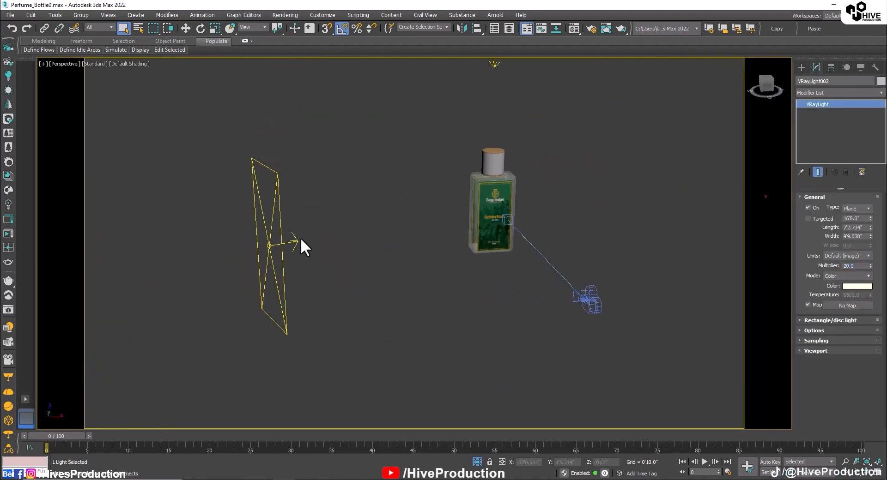
{"action": "left_click", "coordinate": [271, 267]}
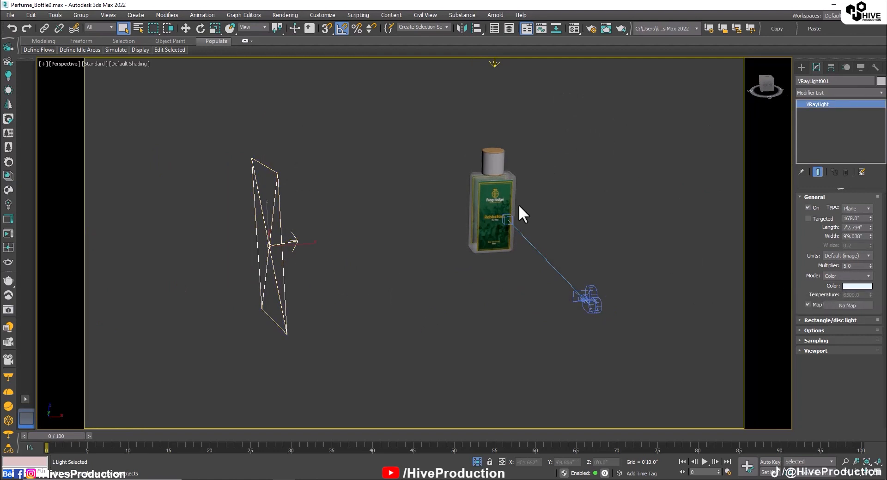
{"action": "middle_click_drag", "start_coordinate": [543, 60], "coordinate": [511, 157]}
{"action": "middle_click_drag", "start_coordinate": [471, 219], "coordinate": [549, 240], "text": "alt"}
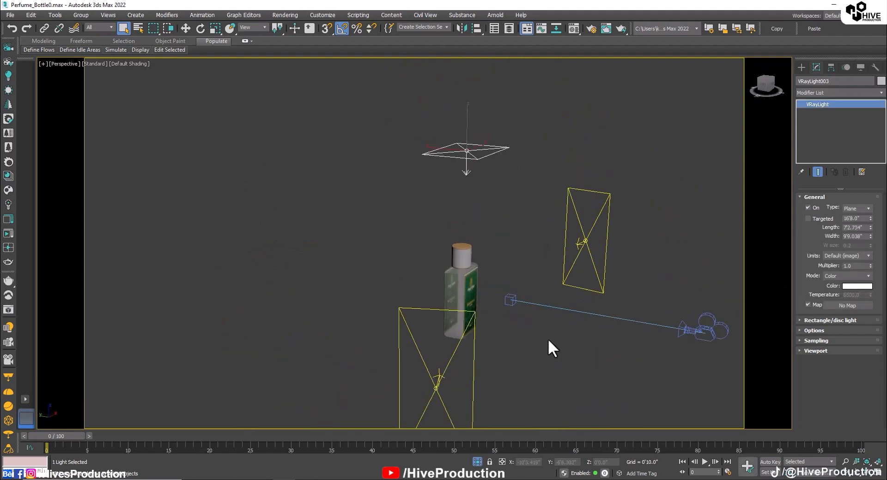
{"action": "middle_click_drag", "start_coordinate": [549, 349], "coordinate": [140, 154], "text": "alt"}
Step: Switch the viewport to Camera001 and render the perfume bottle
{"action": "left_click", "coordinate": [70, 65]}
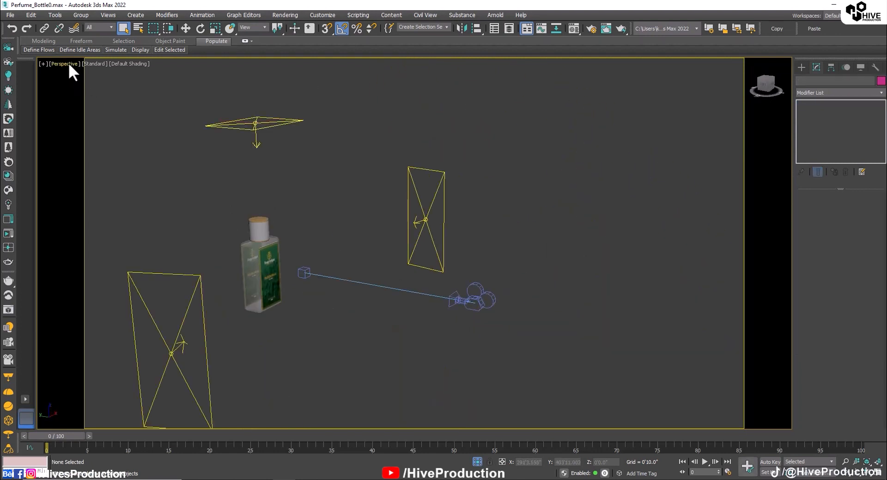
{"action": "left_click", "coordinate": [69, 64]}
{"action": "mouse_move", "coordinate": [70, 73]}
{"action": "left_click", "coordinate": [218, 72]}
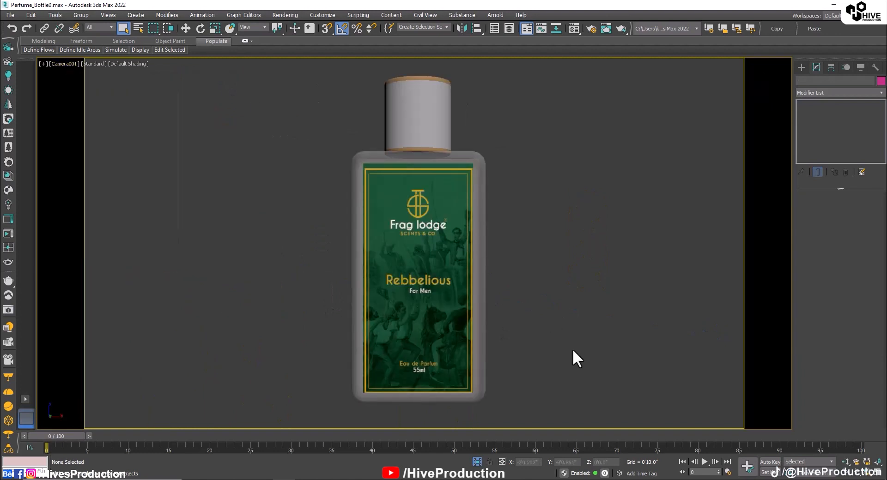
{"action": "left_click", "coordinate": [621, 29]}
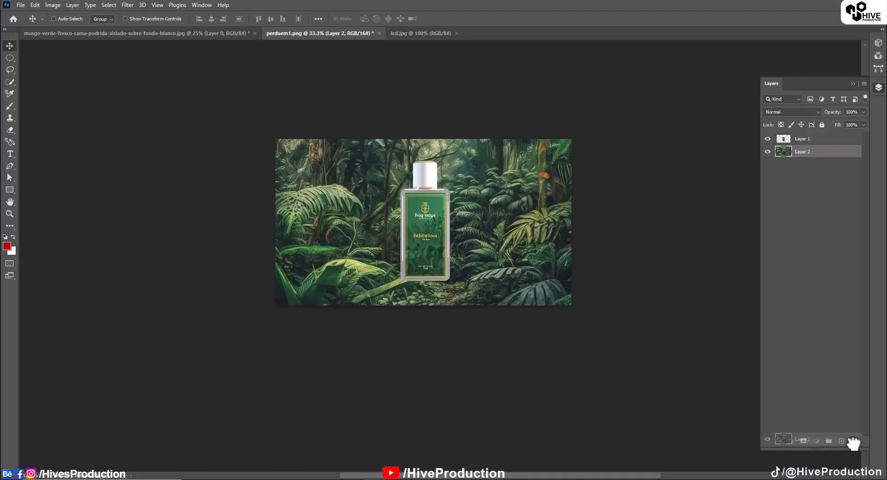
Step: In Photoshop, delete the jungle layer from perduem1.png and add a gradient fill layer using the first Basics preset, olive to dark green
{"action": "left_click_drag", "start_coordinate": [853, 443], "coordinate": [853, 441]}
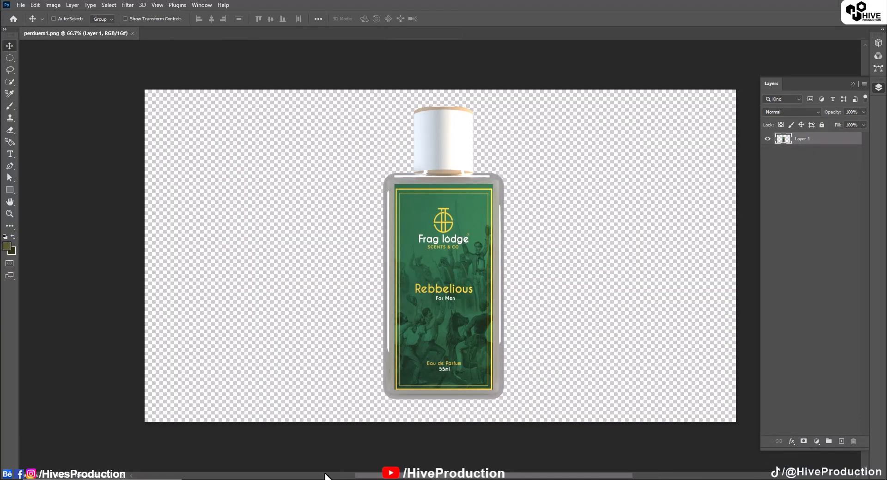
{"action": "left_click", "coordinate": [816, 441]}
{"action": "left_click", "coordinate": [827, 289]}
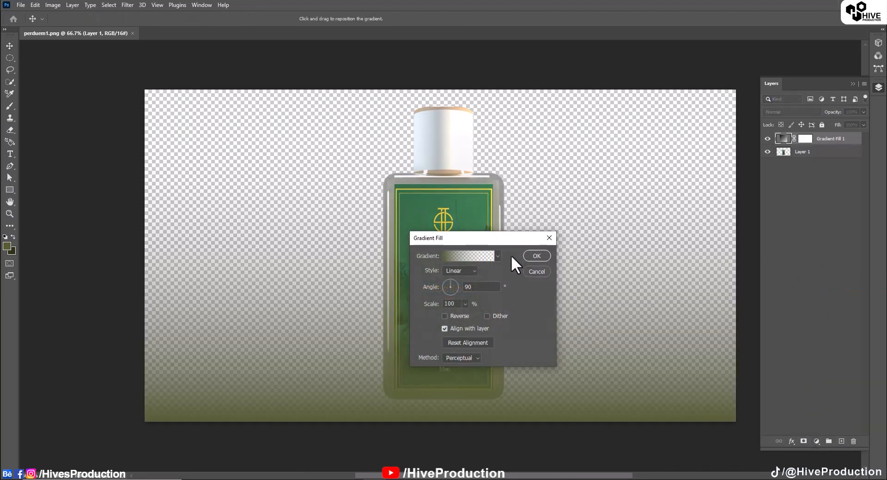
{"action": "left_click", "coordinate": [497, 256]}
{"action": "left_click", "coordinate": [420, 275]}
{"action": "left_click", "coordinate": [432, 289]}
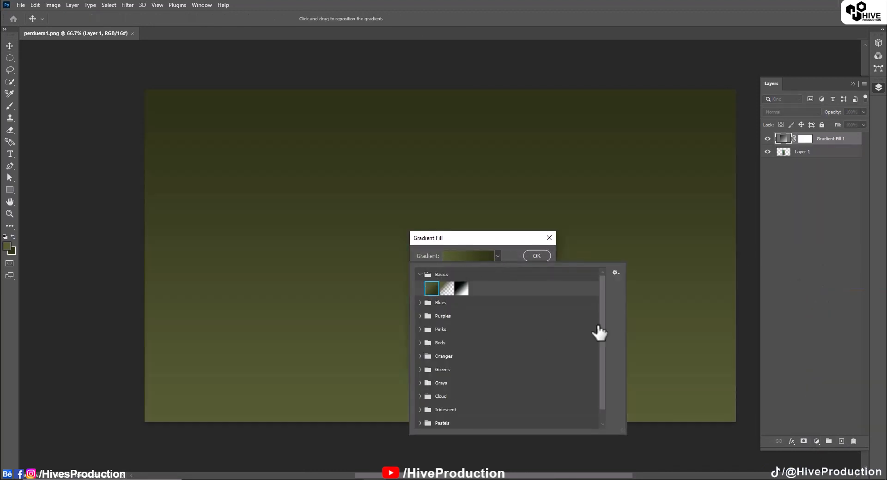
Step: Set the gradient fill's angle to -90° and place the bottle layer above it
{"action": "left_click", "coordinate": [510, 246]}
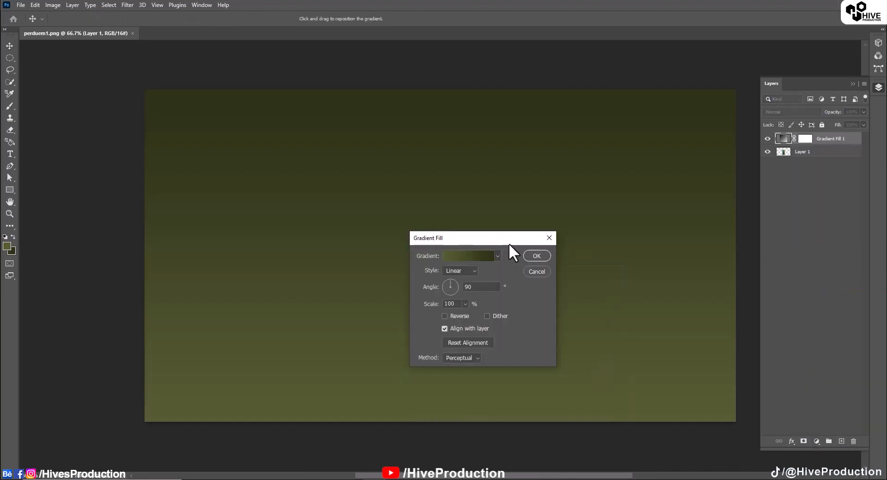
{"action": "left_click", "coordinate": [450, 296]}
{"action": "left_click", "coordinate": [450, 294]}
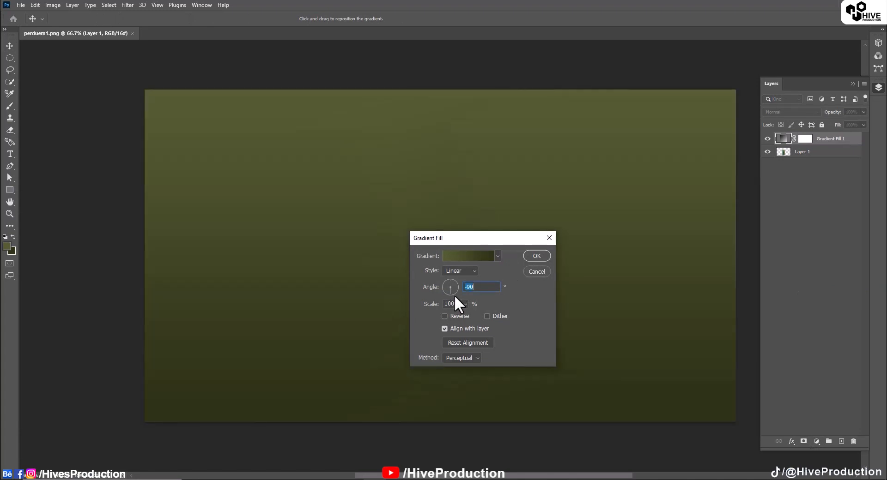
{"action": "left_click", "coordinate": [537, 256]}
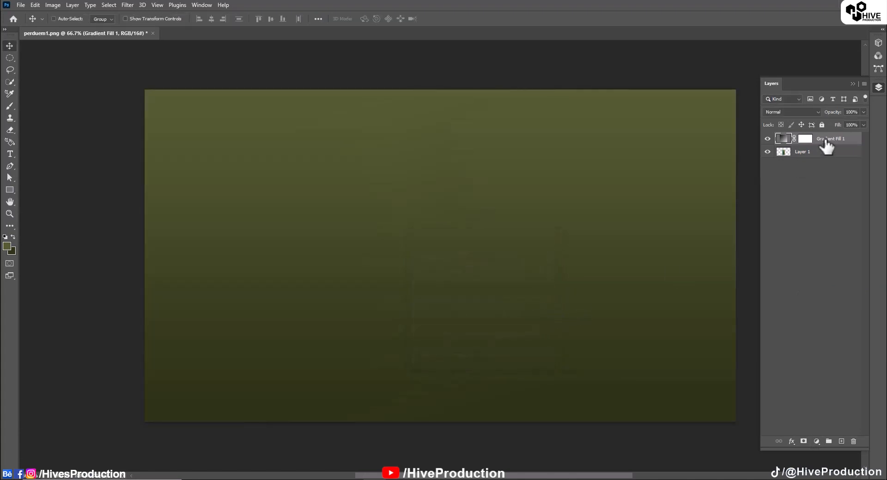
{"action": "left_click_drag", "start_coordinate": [826, 144], "coordinate": [825, 139]}
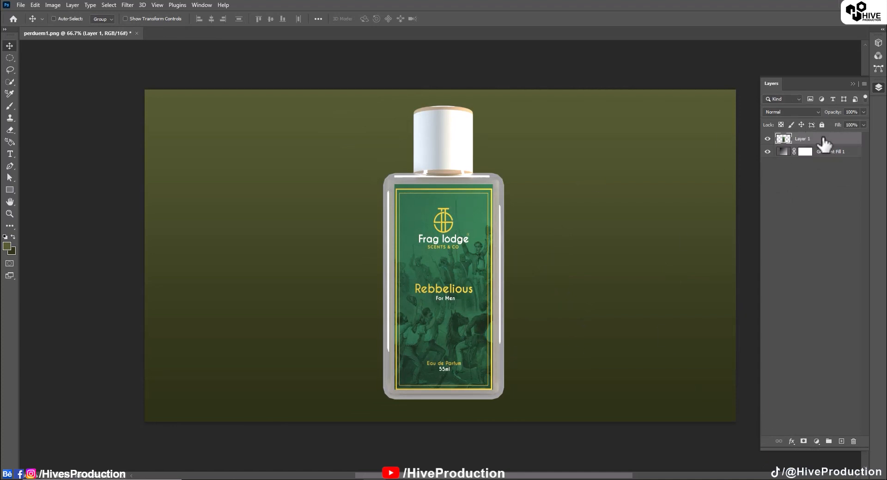
Step: Set the bottle layer's blend mode to Hard Light, then duplicate the layer and set the copy's blend mode to Normal
{"action": "left_click", "coordinate": [788, 113]}
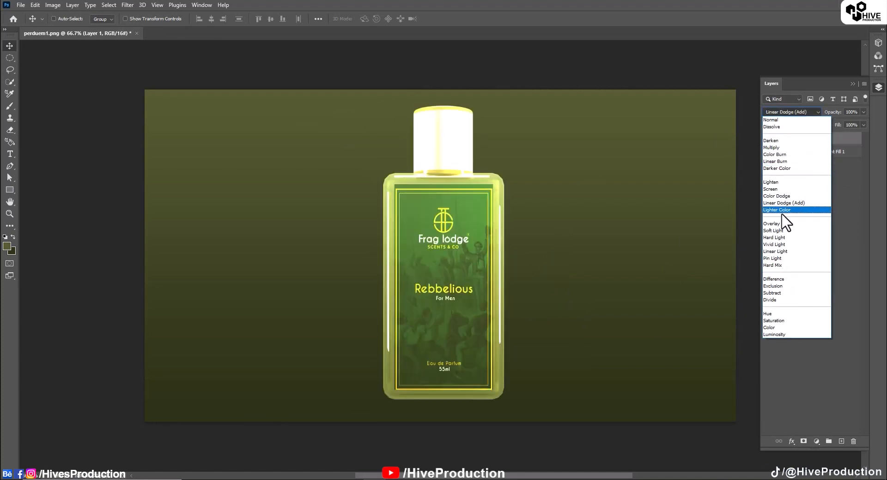
{"action": "left_click", "coordinate": [780, 238]}
{"action": "left_click_drag", "start_coordinate": [821, 149], "coordinate": [841, 441]}
{"action": "left_click", "coordinate": [775, 112]}
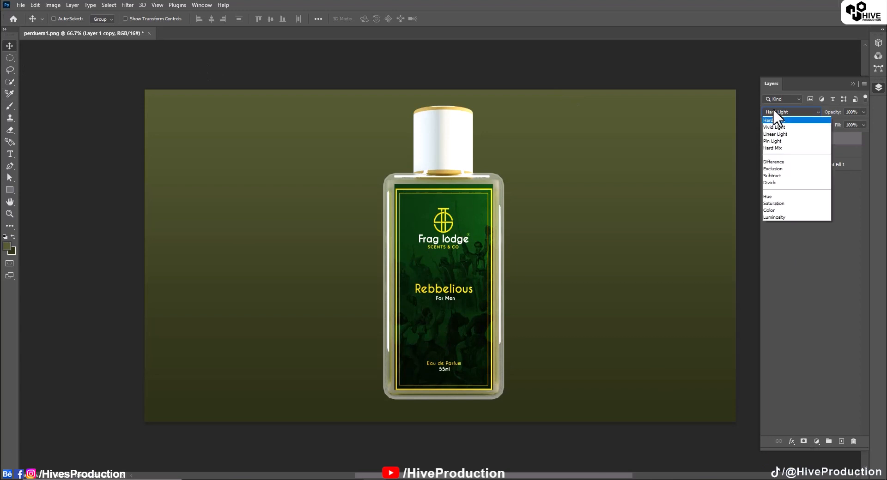
{"action": "left_click", "coordinate": [774, 119]}
Step: Select the green label with the Rectangular Marquee on the copied bottle layer and invert the selection
{"action": "left_click", "coordinate": [9, 58]}
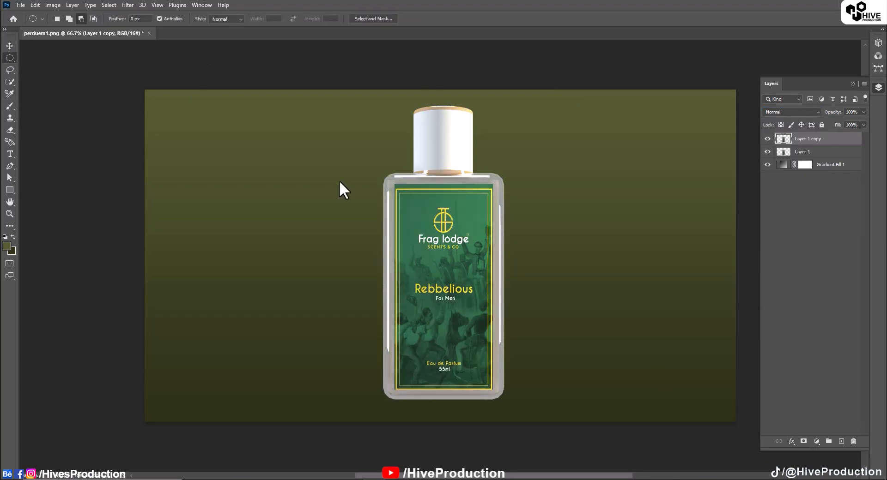
{"action": "left_click_drag", "start_coordinate": [395, 185], "coordinate": [493, 390]}
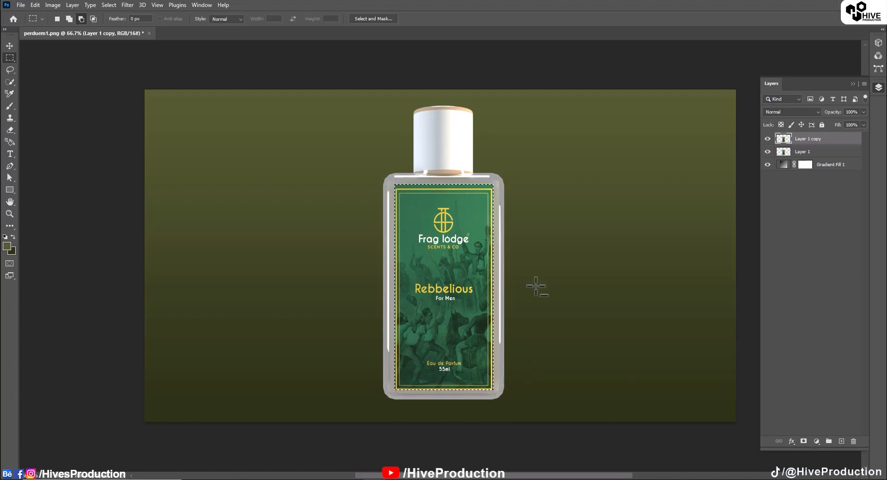
{"action": "left_click", "coordinate": [110, 4]}
{"action": "left_click", "coordinate": [117, 41]}
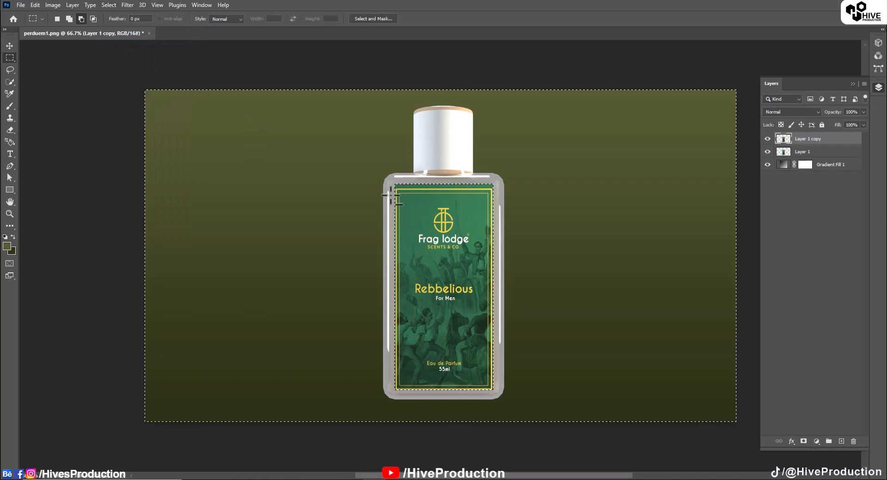
Step: Erase the grey glass around the label on Layer 1 copy, enlarging the eraser to 80, and deselect
{"action": "left_click", "coordinate": [10, 131]}
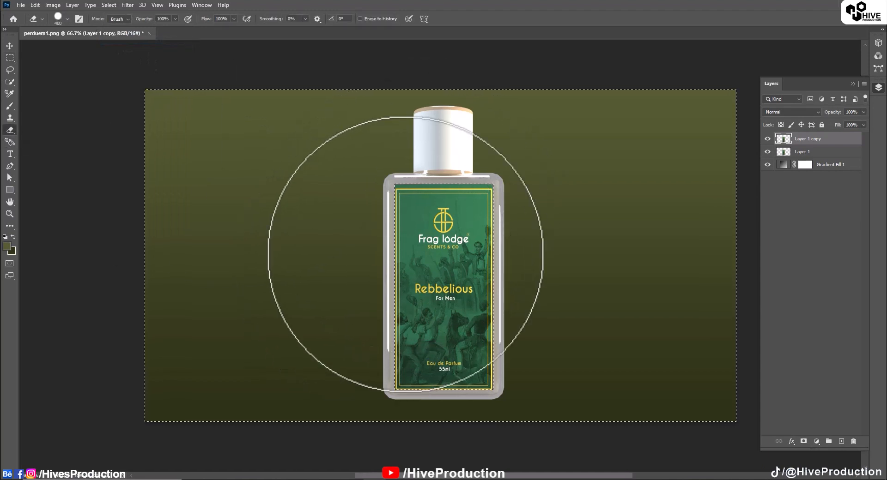
{"action": "right_click_drag", "start_coordinate": [406, 253], "coordinate": [323, 253], "text": "alt"}
{"action": "left_click_drag", "start_coordinate": [491, 268], "coordinate": [501, 242]}
{"action": "left_click_drag", "start_coordinate": [378, 180], "coordinate": [503, 179]}
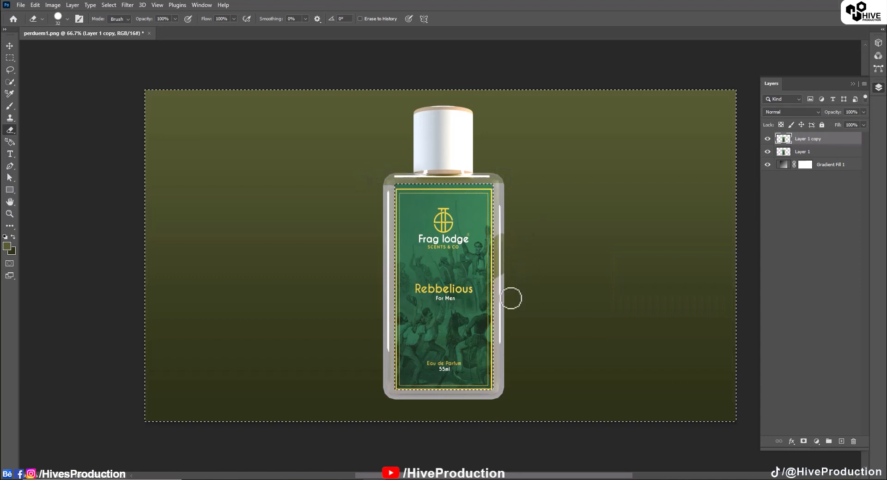
{"action": "mouse_move", "coordinate": [510, 297]}
{"action": "left_mouse_down"}
{"action": "mouse_move", "coordinate": [400, 397]}
{"action": "mouse_move", "coordinate": [398, 192]}
{"action": "mouse_move", "coordinate": [391, 346]}
{"action": "mouse_move", "coordinate": [475, 221]}
{"action": "mouse_move", "coordinate": [500, 381]}
{"action": "left_mouse_up"}
{"action": "key", "text": "bracketright"}
{"action": "key", "text": "bracketright"}
{"action": "key", "text": "bracketright"}
{"action": "key", "text": "bracketright"}
{"action": "key", "text": "bracketright"}
{"action": "key", "text": "bracketright"}
{"action": "key", "text": "bracketright"}
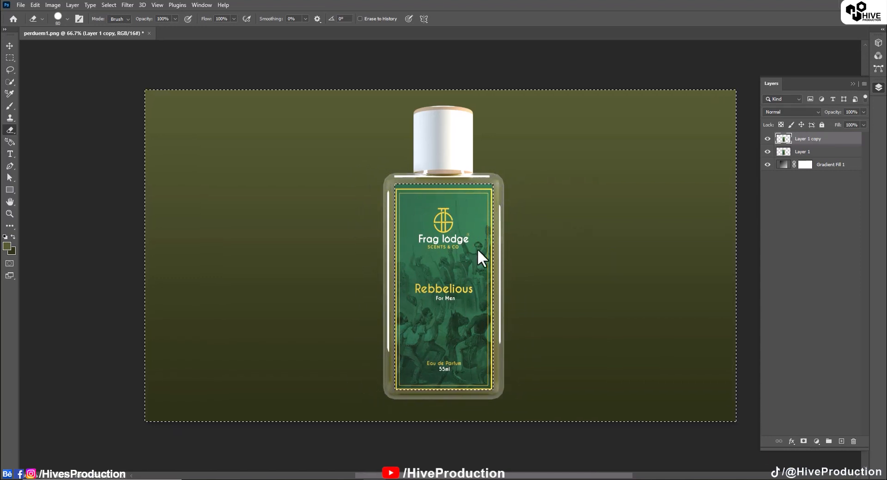
{"action": "left_click", "coordinate": [109, 5]}
{"action": "left_click", "coordinate": [117, 23]}
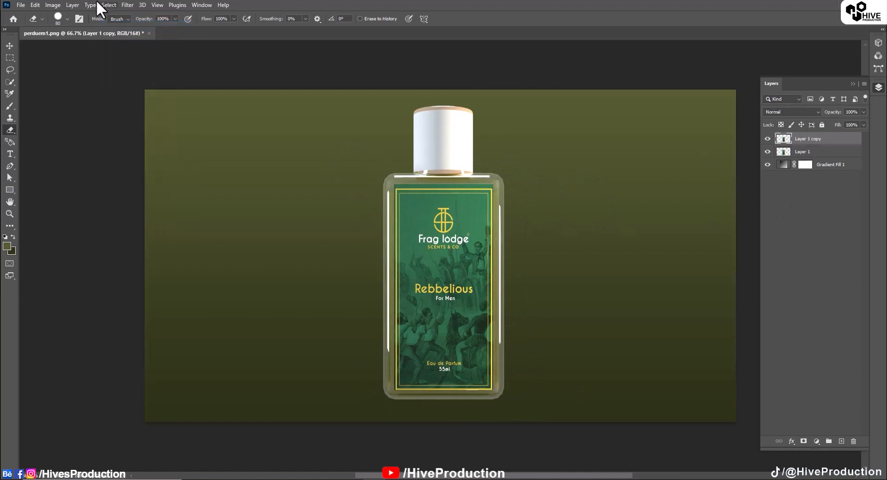
Step: Apply a contrast-boosting Curves adjustment to Layer 1 copy, raising the highlights and lowering the shadow point from input 63 to output 44
{"action": "left_click", "coordinate": [52, 6]}
{"action": "mouse_move", "coordinate": [78, 29]}
{"action": "left_click", "coordinate": [162, 43]}
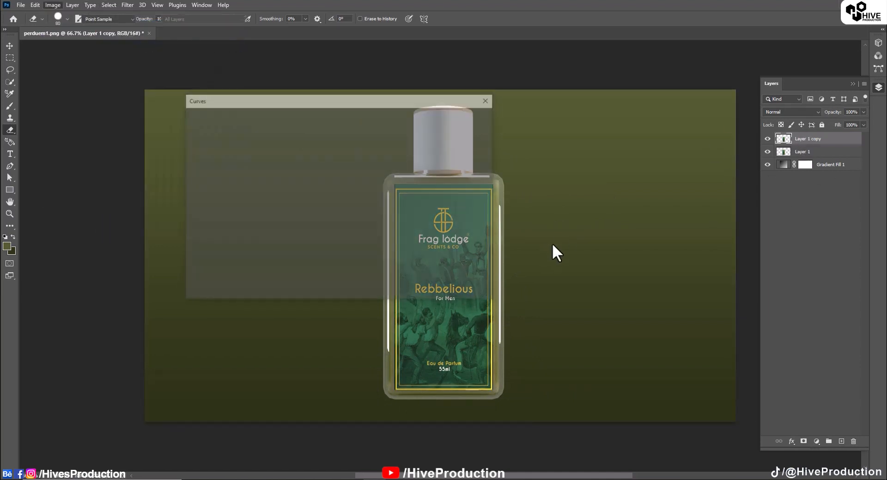
{"action": "left_click_drag", "start_coordinate": [339, 104], "coordinate": [668, 118]}
{"action": "left_click", "coordinate": [641, 190]}
{"action": "left_click", "coordinate": [589, 254]}
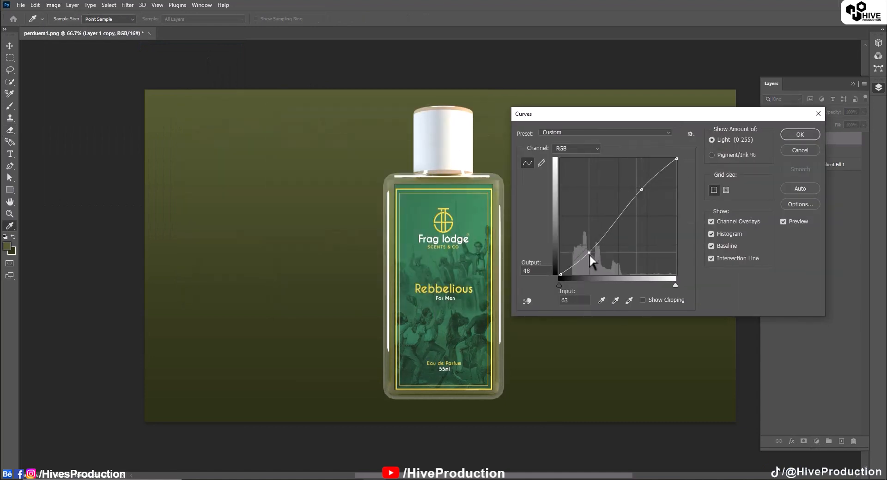
{"action": "left_click_drag", "start_coordinate": [590, 254], "coordinate": [590, 256]}
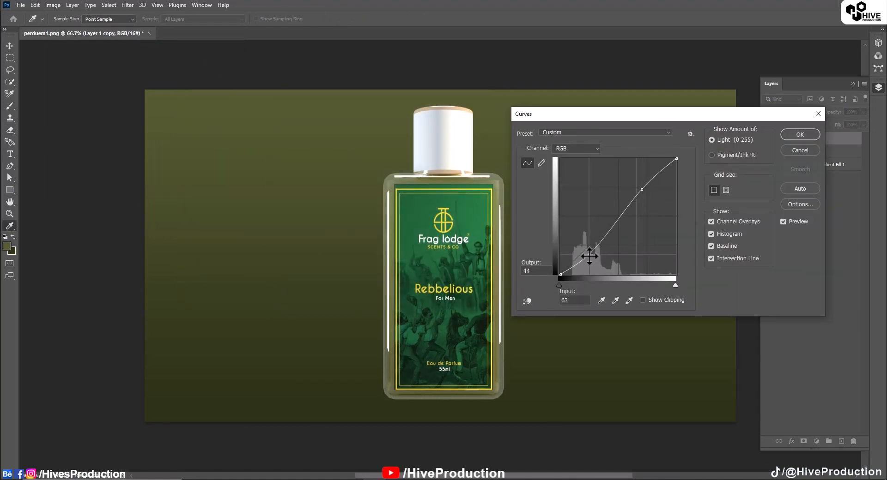
{"action": "left_click", "coordinate": [801, 134]}
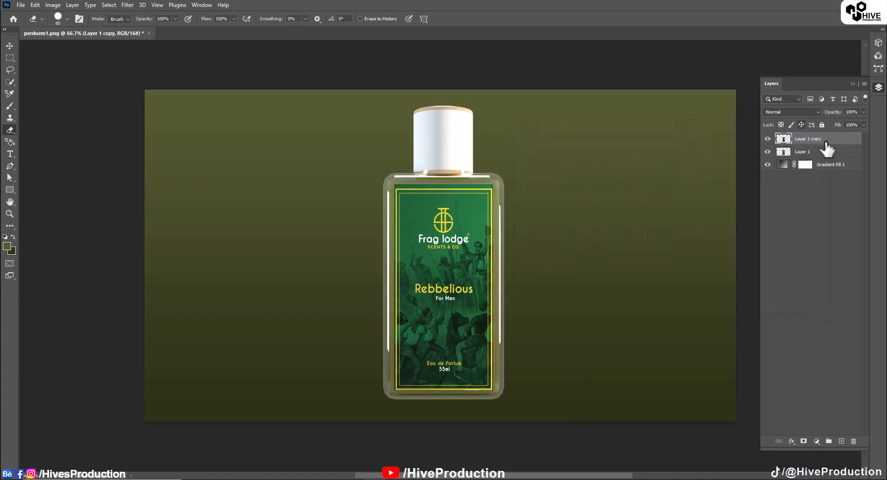
Step: Add a new layer with a flat black-filled ellipse under the bottle's base and move it below Layer 1
{"action": "left_click", "coordinate": [822, 153]}
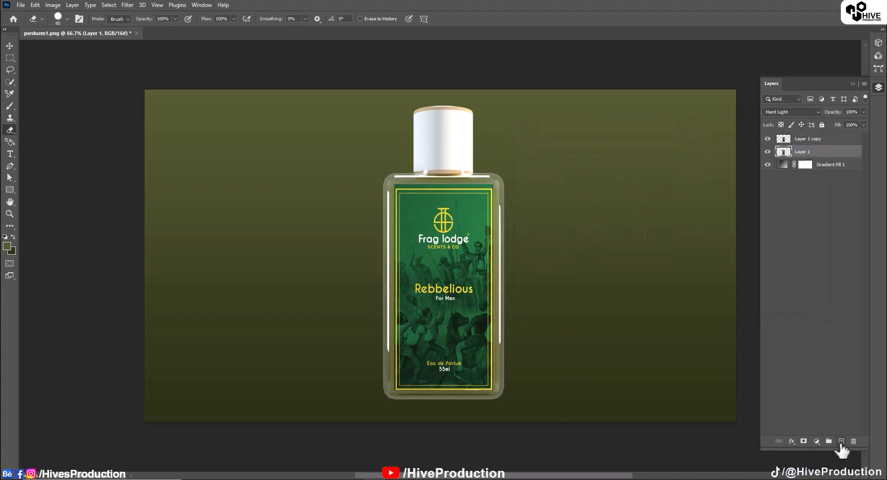
{"action": "left_click", "coordinate": [841, 442]}
{"action": "left_click", "coordinate": [10, 58]}
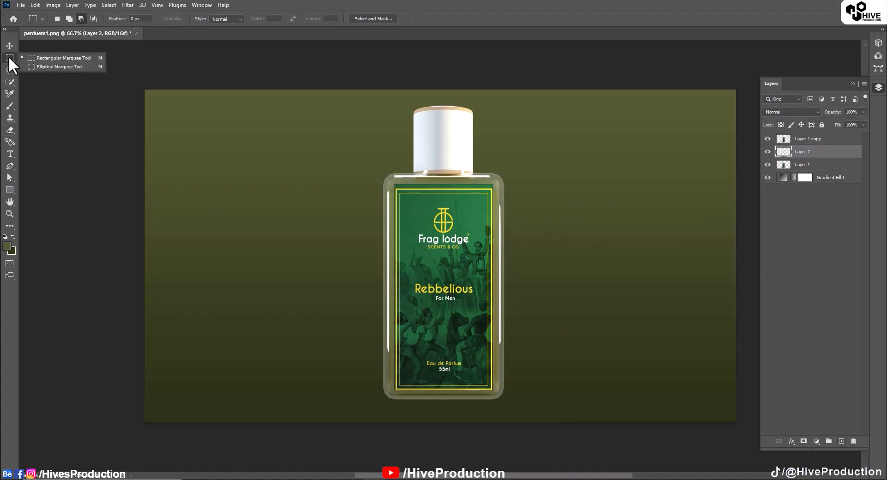
{"action": "left_click", "coordinate": [59, 66]}
{"action": "left_click_drag", "start_coordinate": [315, 270], "coordinate": [505, 404]}
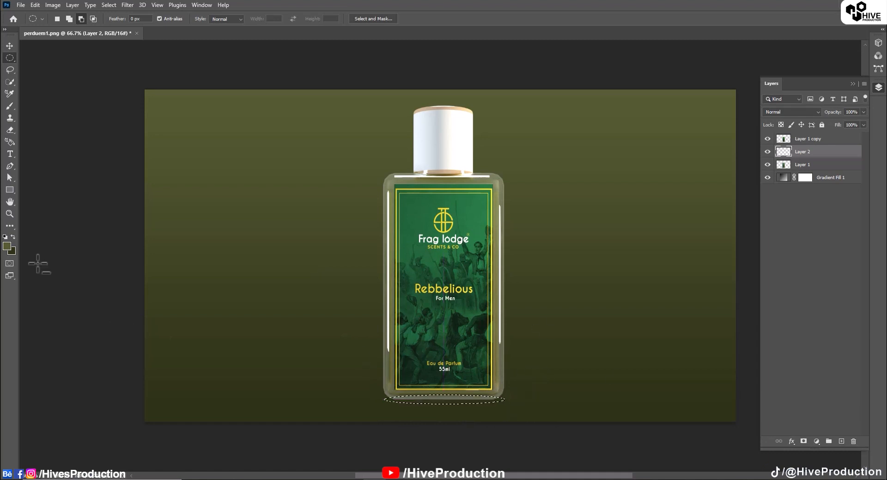
{"action": "key", "text": "alt+BackSpace"}
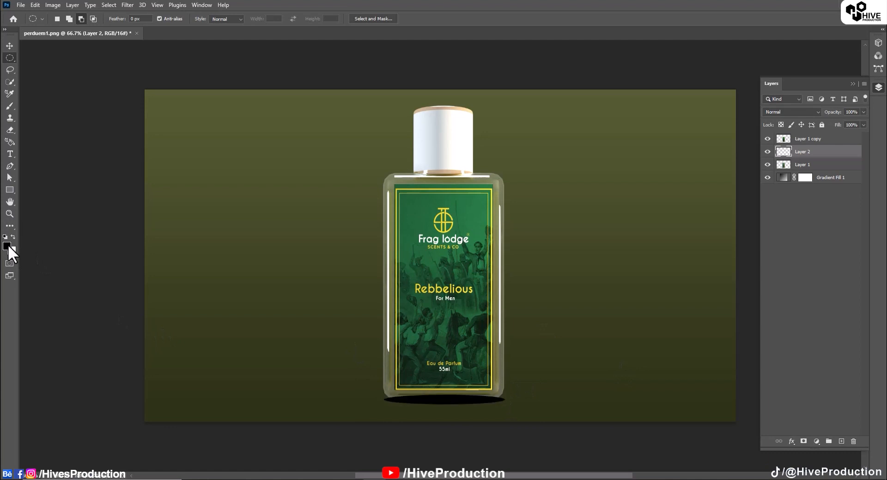
{"action": "left_click_drag", "start_coordinate": [808, 173], "coordinate": [809, 172]}
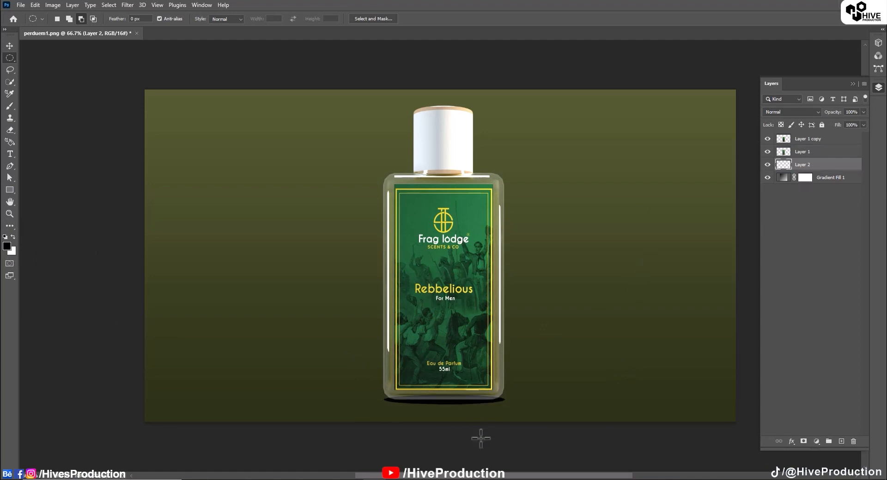
Step: Soften the black ellipse shadow on Layer 2 with a Gaussian Blur of 9.6 pixels radius
{"action": "left_click", "coordinate": [10, 45]}
{"action": "left_click", "coordinate": [127, 5]}
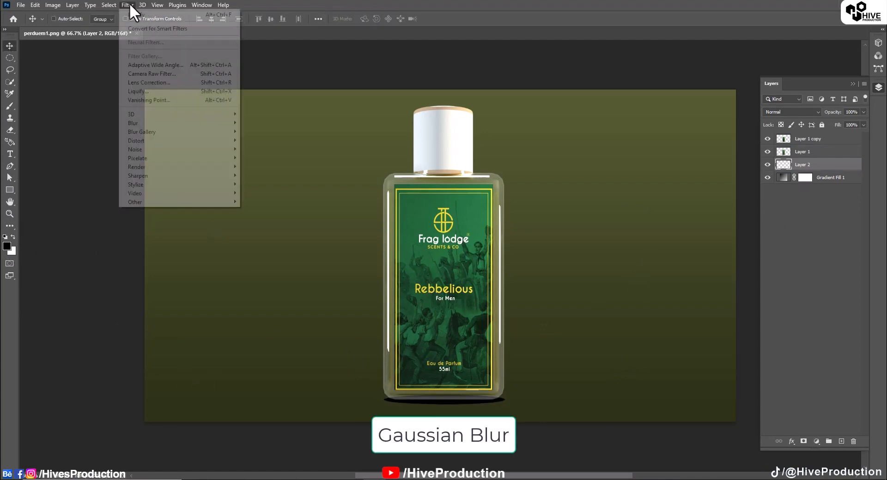
{"action": "mouse_move", "coordinate": [158, 123]}
{"action": "left_click", "coordinate": [262, 158]}
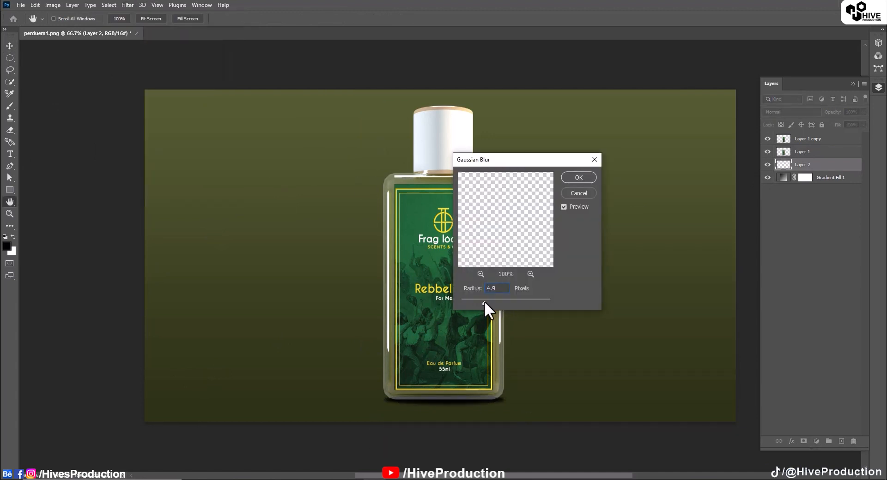
{"action": "left_click_drag", "start_coordinate": [484, 300], "coordinate": [495, 300]}
{"action": "left_click", "coordinate": [578, 177]}
Step: Flatten the blurred shadow under the bottle to about 31% height and narrow it to about 91% width, scaling both around its centre
{"action": "key", "text": "v"}
{"action": "key", "text": "ctrl+plus"}
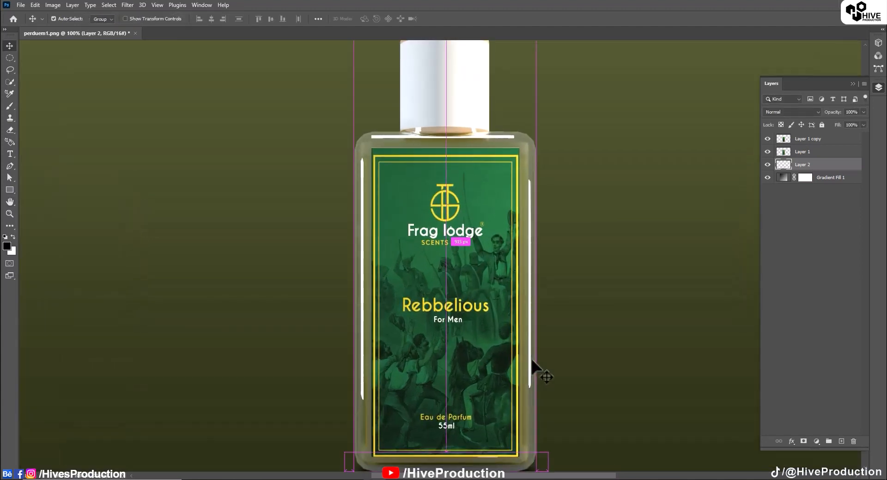
{"action": "key", "text": "ctrl+plus"}
{"action": "scroll", "coordinate": [451, 275], "scroll_direction": "down", "scroll_amount": 5}
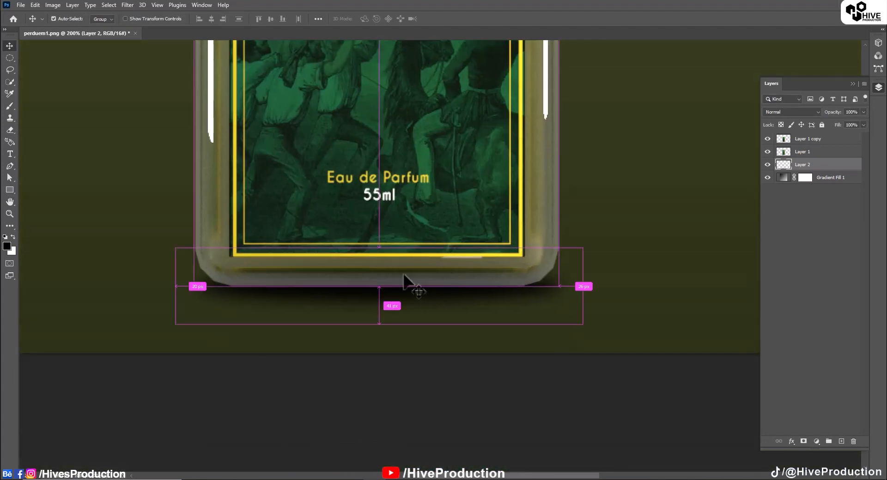
{"action": "key", "text": "t"}
{"action": "key", "text": "v"}
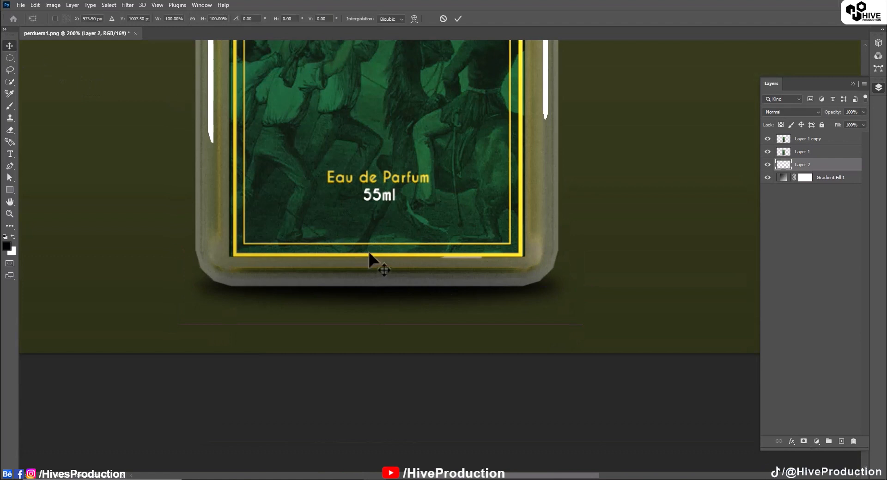
{"action": "key", "text": "ctrl+t"}
{"action": "left_click_drag", "start_coordinate": [378, 248], "coordinate": [382, 277], "text": "alt"}
{"action": "key", "text": "Up"}
{"action": "key", "text": "Up"}
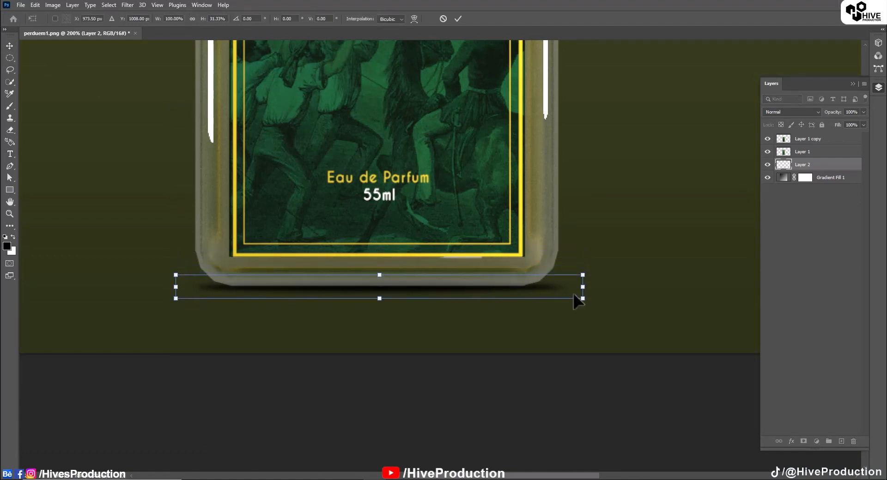
{"action": "left_click_drag", "start_coordinate": [582, 287], "coordinate": [563, 289], "text": "alt"}
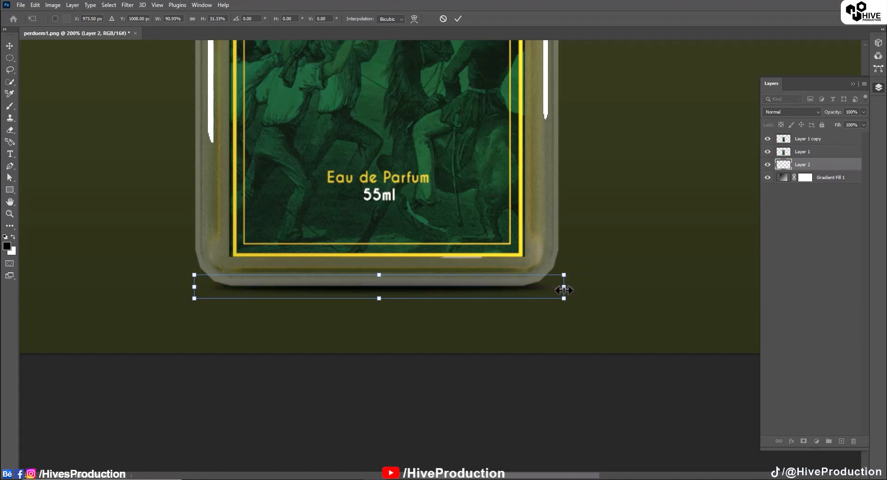
{"action": "key", "text": "Return"}
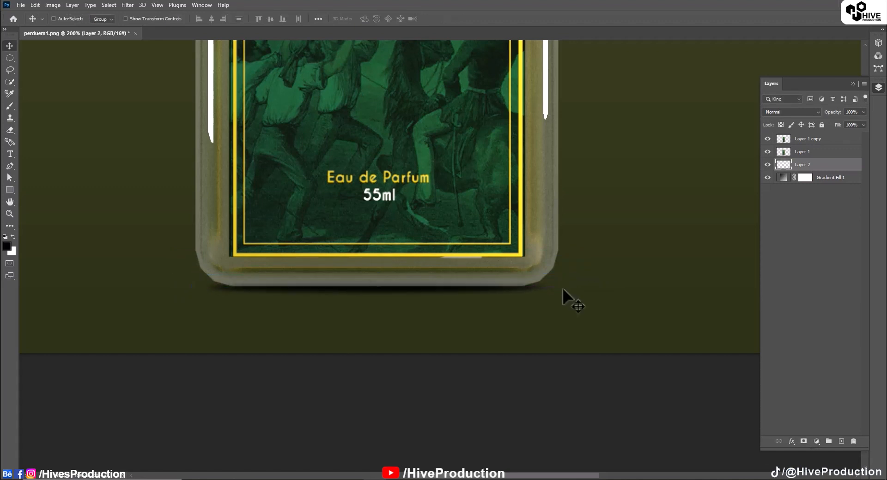
Step: Widen the bottle's base shadow to about 108% of its width
{"action": "key", "text": "ctrl+0"}
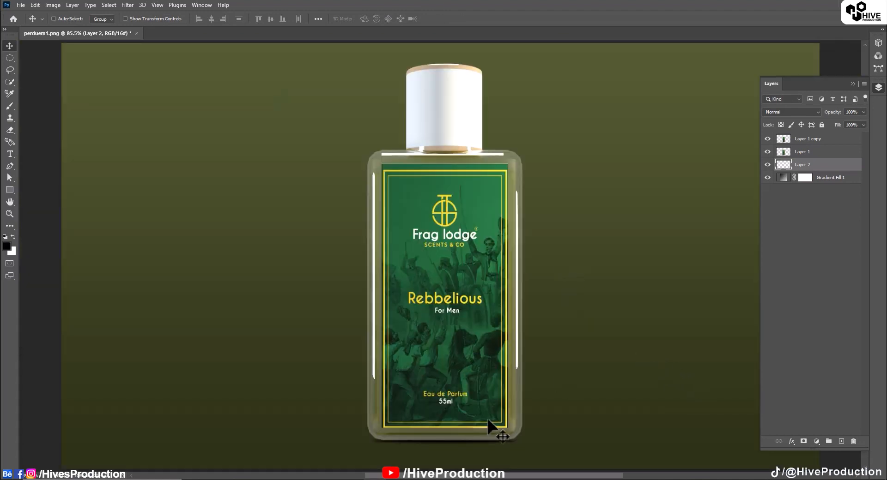
{"action": "key", "text": "ctrl+t"}
{"action": "left_click_drag", "start_coordinate": [527, 442], "coordinate": [525, 442]}
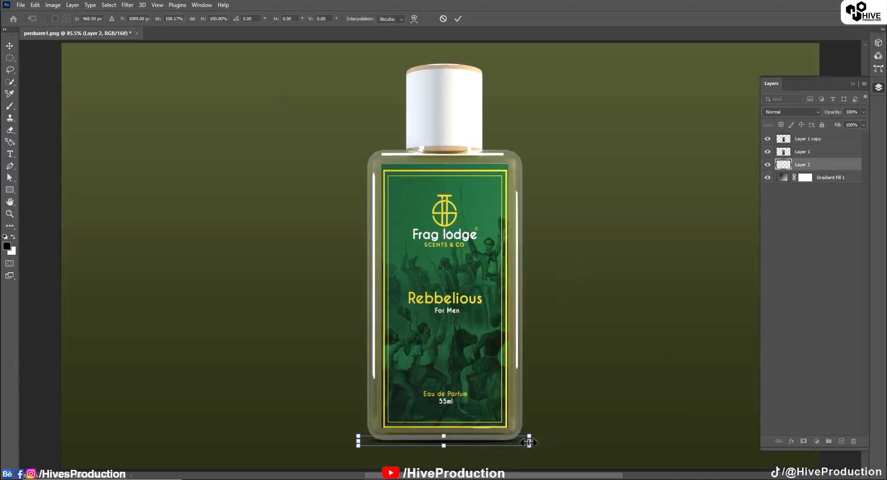
{"action": "key", "text": "Return"}
Step: Group Layer 1 copy, Layer 1 and Layer 2 and name the group Botle
{"action": "left_click", "coordinate": [809, 141], "text": "shift"}
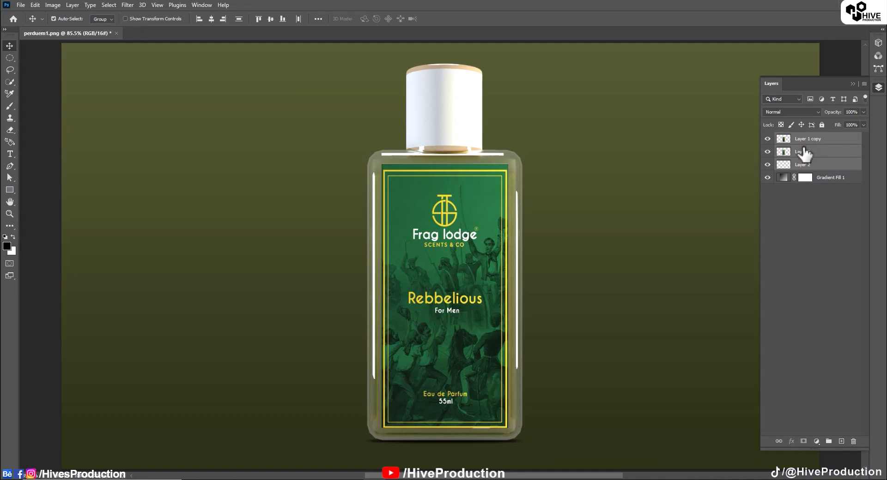
{"action": "key", "text": "ctrl+g"}
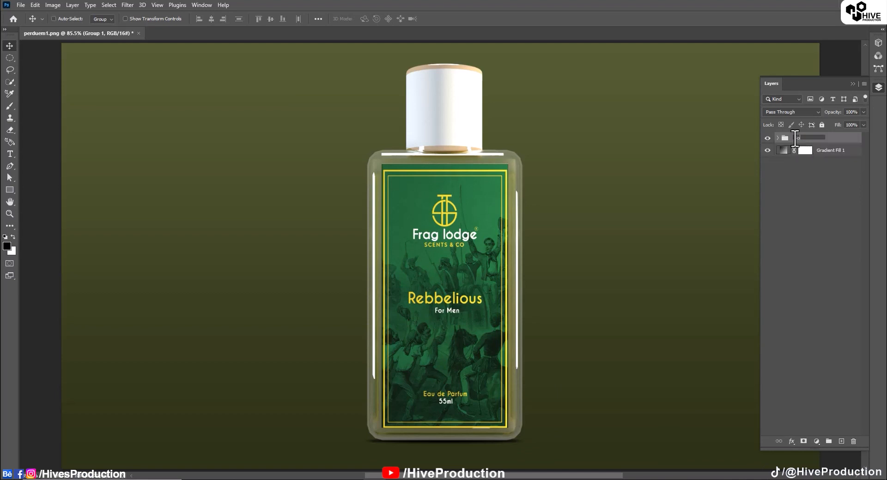
{"action": "key", "text": "Return"}
Step: Scale the Botle group down to about 73% around its centre and move it up in the canvas
{"action": "left_click", "coordinate": [125, 19]}
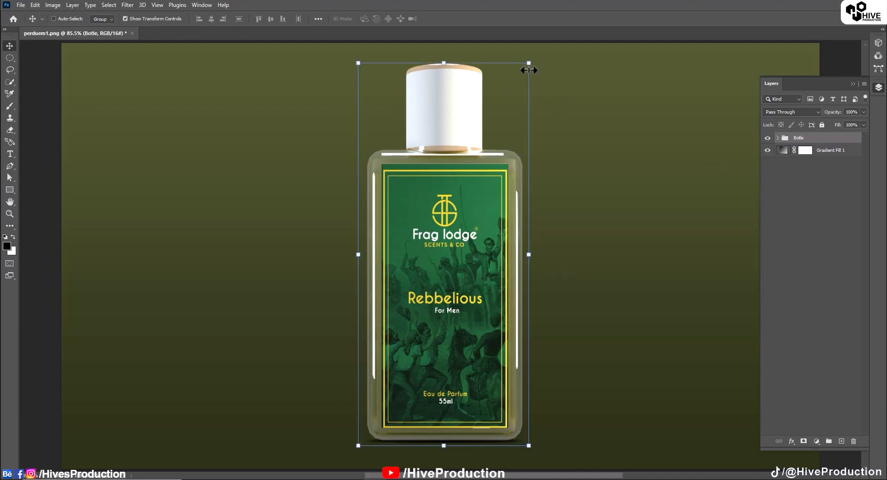
{"action": "left_click_drag", "start_coordinate": [528, 63], "coordinate": [506, 114], "text": "alt"}
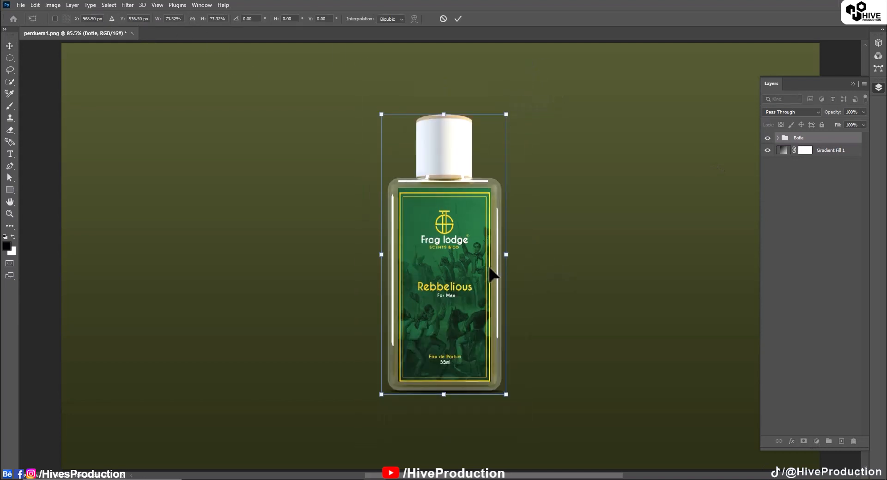
{"action": "key", "text": "Return"}
{"action": "left_click_drag", "start_coordinate": [459, 268], "coordinate": [459, 245]}
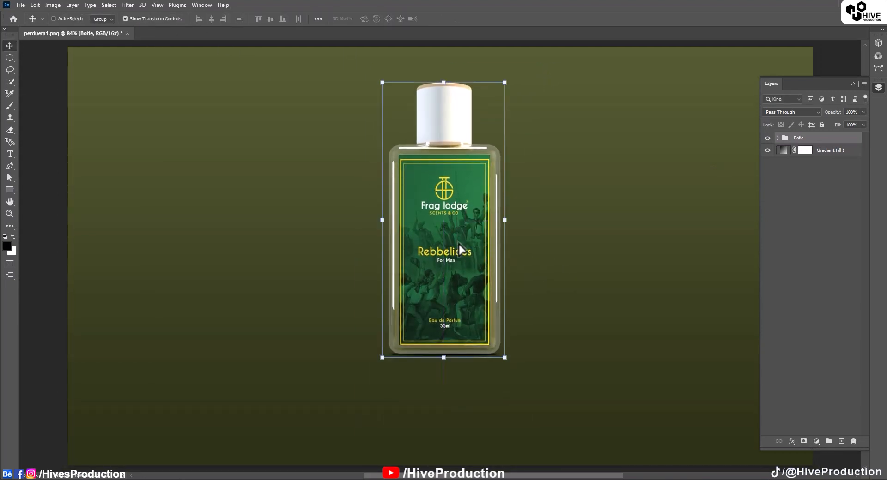
{"action": "left_click", "coordinate": [136, 17]}
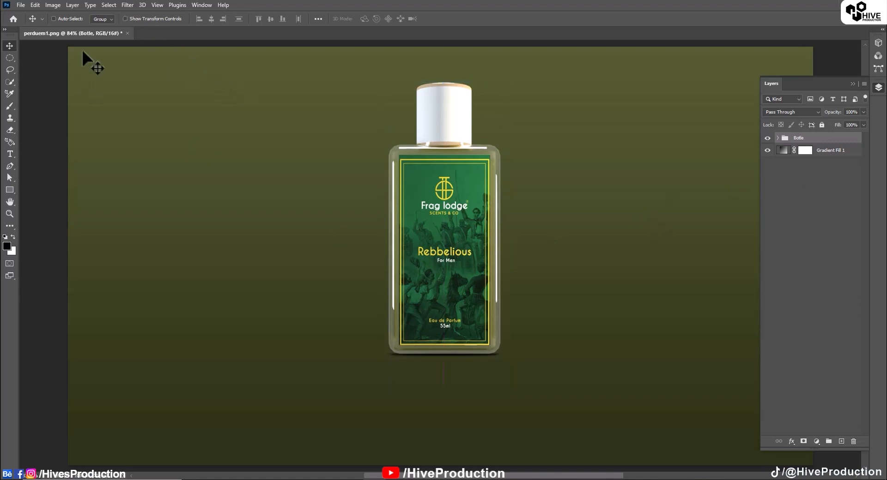
Step: Open the jungle image lcd.jpg from the Desktop folder and copy it into the perduem1.png document
{"action": "left_click", "coordinate": [21, 4]}
{"action": "left_click", "coordinate": [218, 113]}
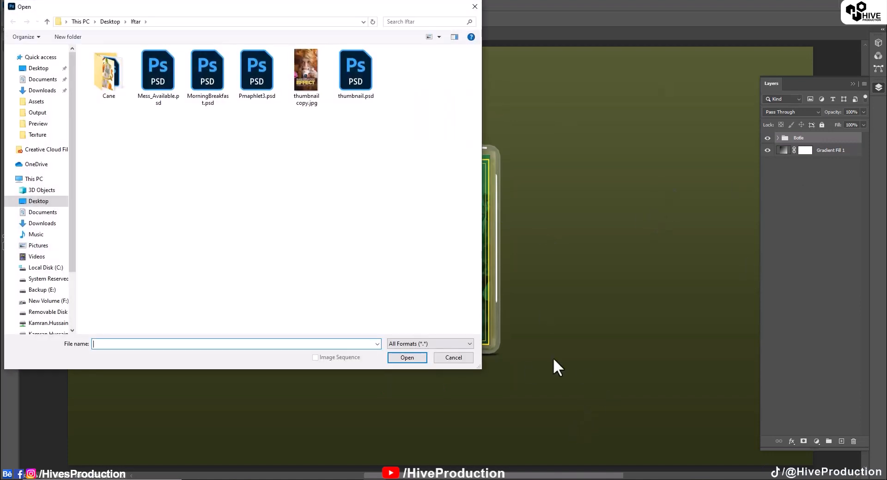
{"action": "left_click", "coordinate": [38, 68]}
{"action": "left_click", "coordinate": [173, 301]}
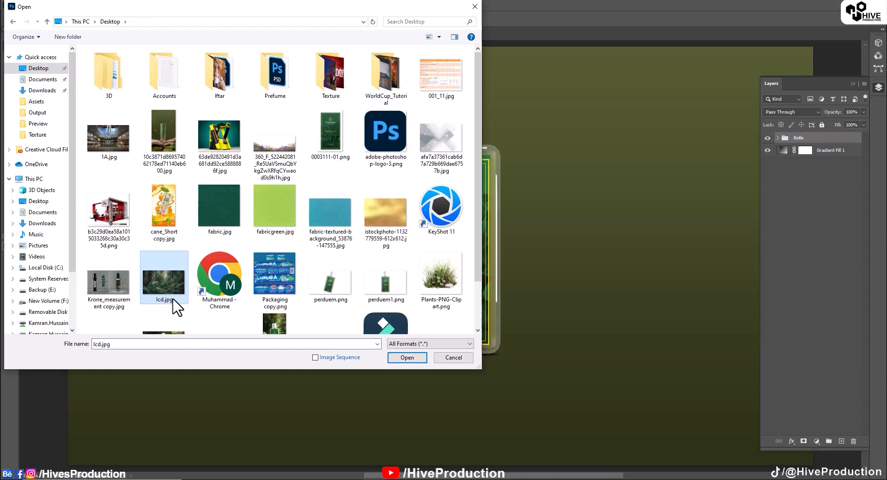
{"action": "double_click", "coordinate": [155, 275]}
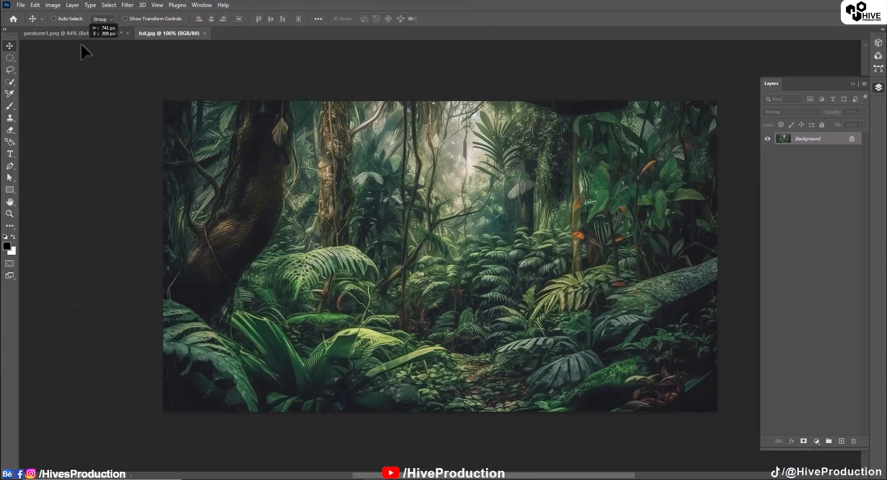
{"action": "left_click_drag", "start_coordinate": [82, 43], "coordinate": [536, 287]}
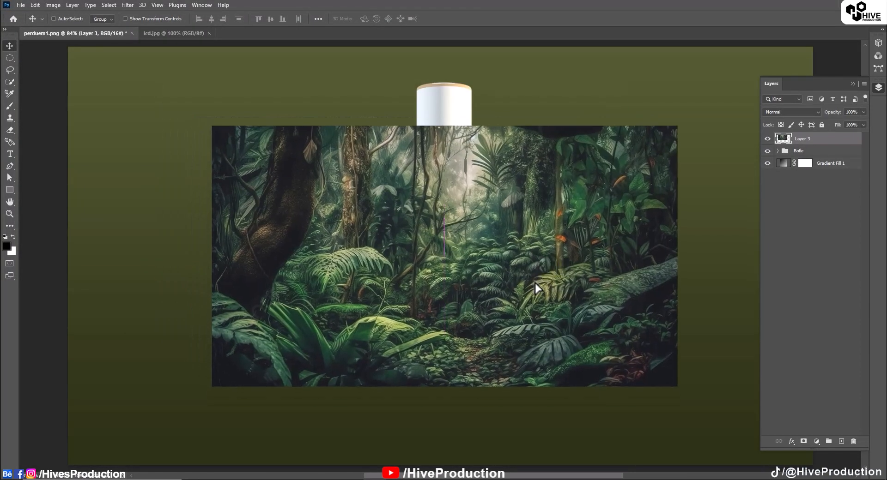
Step: Place the jungle layer below the Botle group and enlarge it until it extends past the whole canvas
{"action": "key", "text": "ctrl+minus"}
{"action": "key", "text": "ctrl+minus"}
{"action": "left_click_drag", "start_coordinate": [804, 140], "coordinate": [802, 158]}
{"action": "key", "text": "ctrl+t"}
{"action": "left_click_drag", "start_coordinate": [581, 335], "coordinate": [744, 424]}
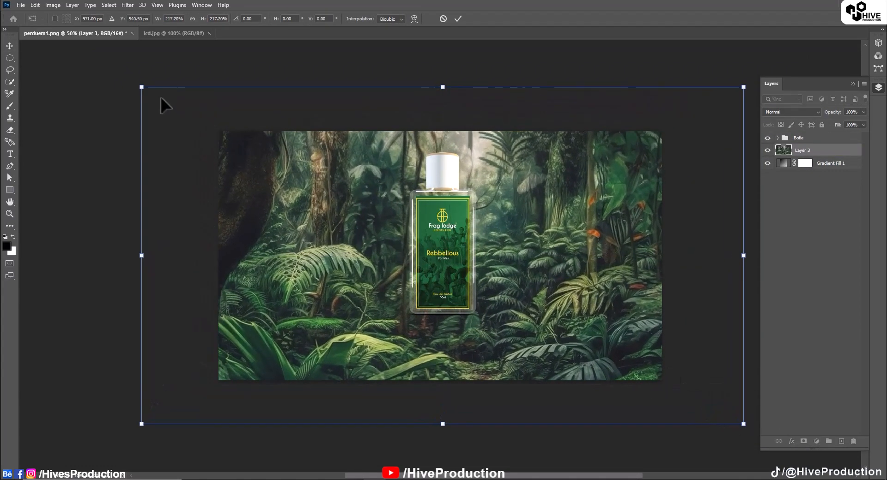
{"action": "left_click_drag", "start_coordinate": [123, 78], "coordinate": [54, 39]}
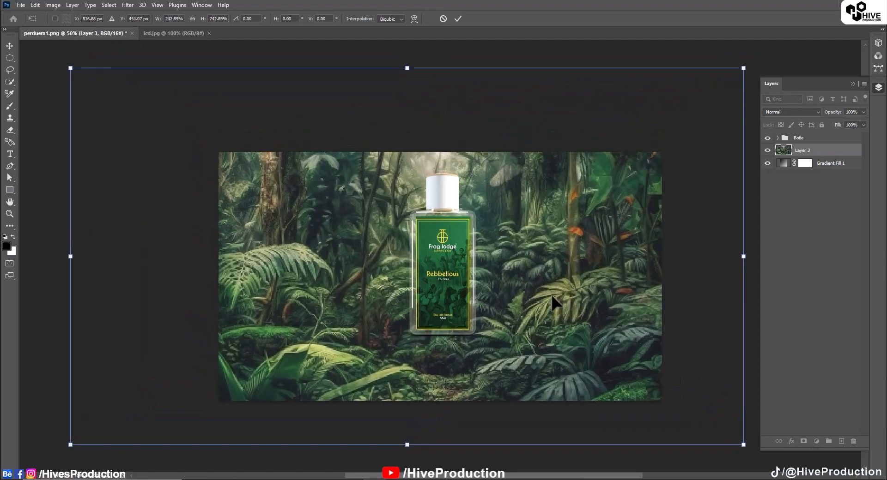
{"action": "key", "text": "ctrl+minus"}
{"action": "left_click_drag", "start_coordinate": [641, 131], "coordinate": [659, 122]}
{"action": "key", "text": "Return"}
Step: Set the jungle layer's blend mode to Overlay and apply a Gaussian Blur of 9.6 pixels to it
{"action": "left_click", "coordinate": [788, 112]}
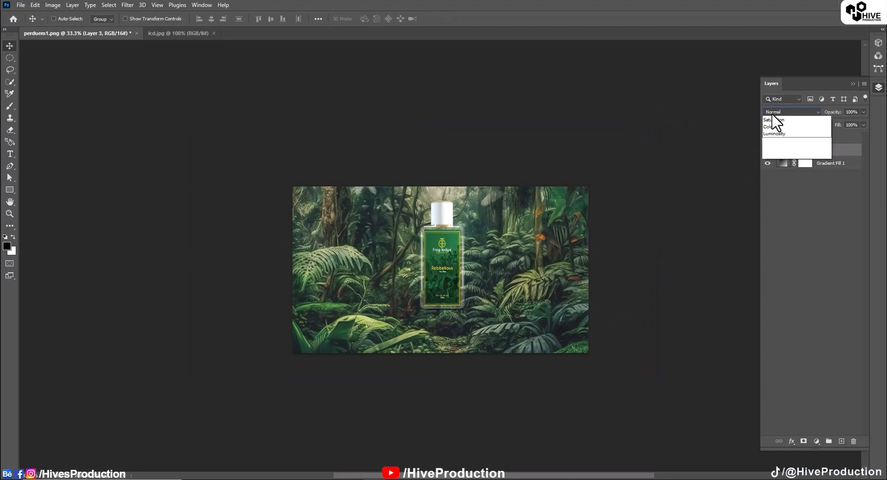
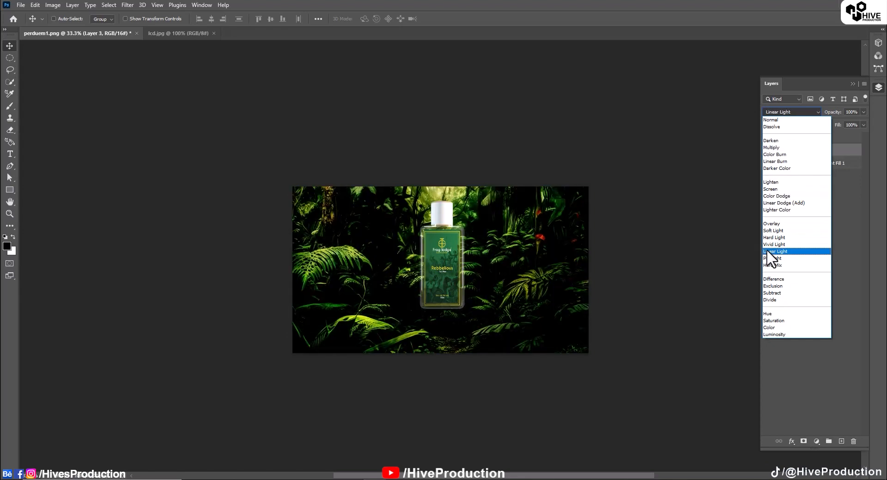
{"action": "left_click", "coordinate": [770, 224]}
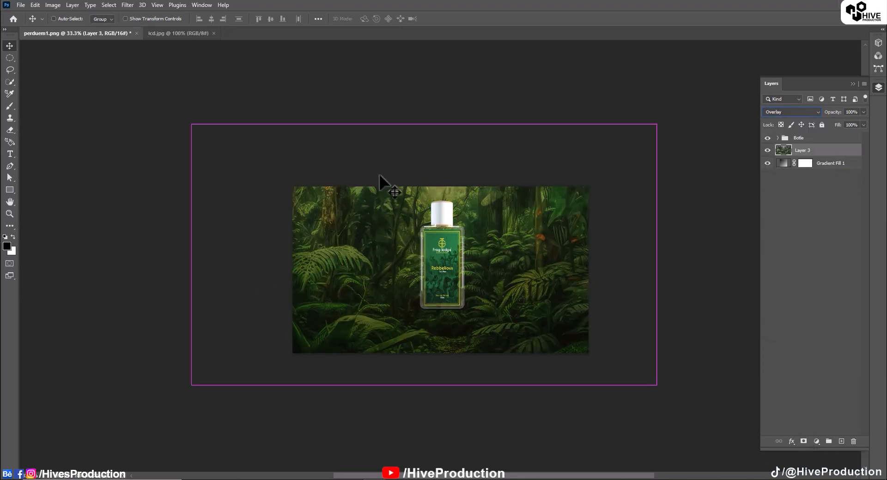
{"action": "key", "text": "ctrl+0"}
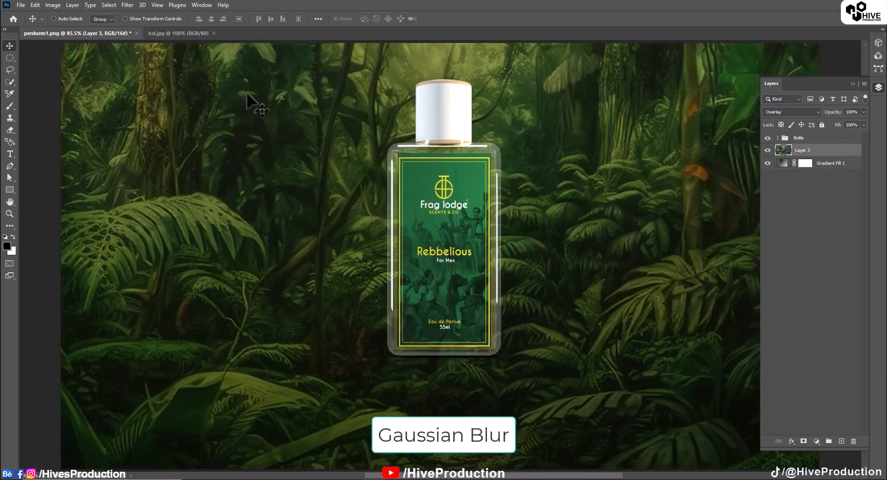
{"action": "left_click", "coordinate": [126, 4]}
{"action": "mouse_move", "coordinate": [150, 119]}
{"action": "left_click", "coordinate": [288, 162]}
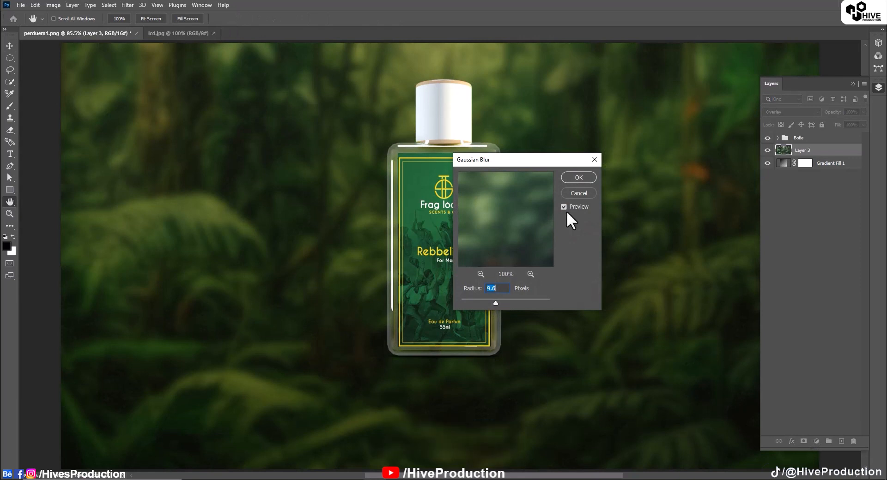
{"action": "left_click", "coordinate": [578, 177]}
{"action": "key", "text": "ctrl+minus"}
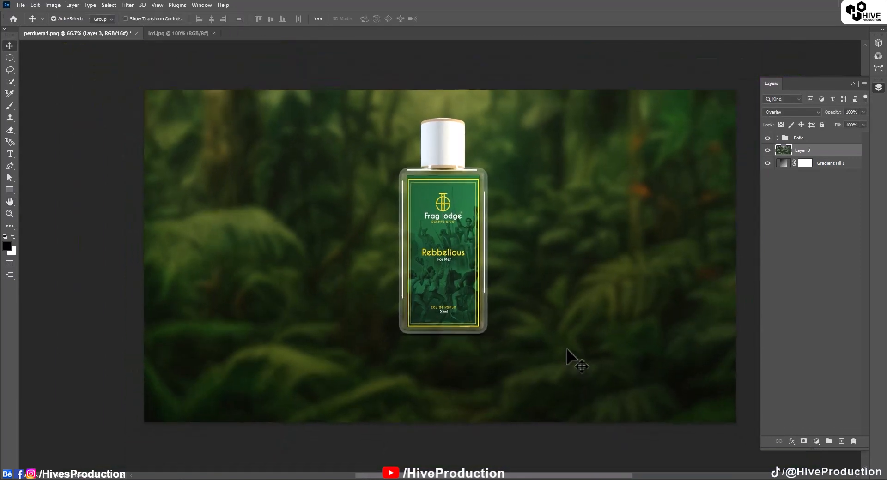
Step: Open the mossy log image musgo-verde-fresco-rama-podrida-aislado-sobre-fondo-blanco.jpg and convert its locked background into the regular layer Layer 0
{"action": "left_click", "coordinate": [20, 5]}
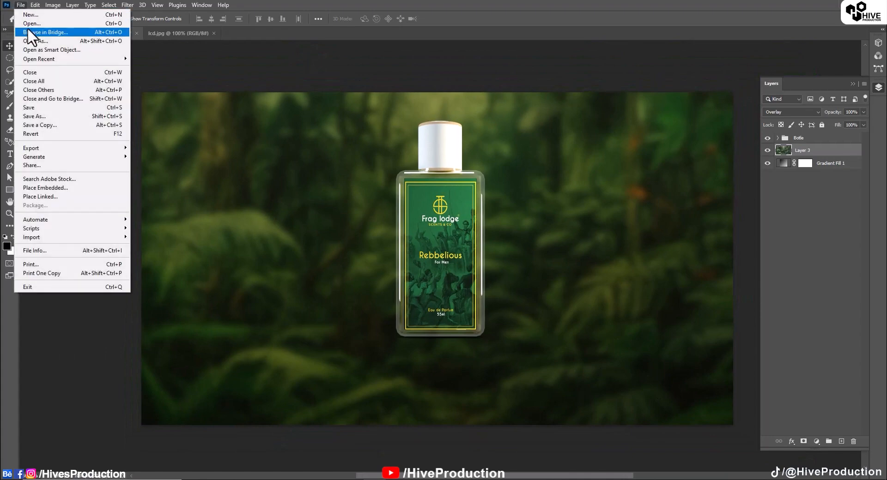
{"action": "left_click", "coordinate": [27, 28]}
{"action": "double_click", "coordinate": [102, 100]}
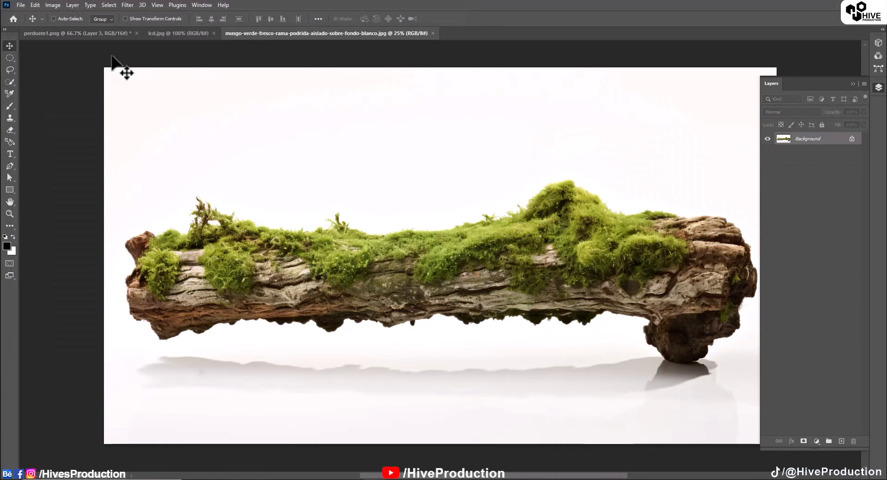
{"action": "key", "text": "m"}
{"action": "double_click", "coordinate": [808, 139]}
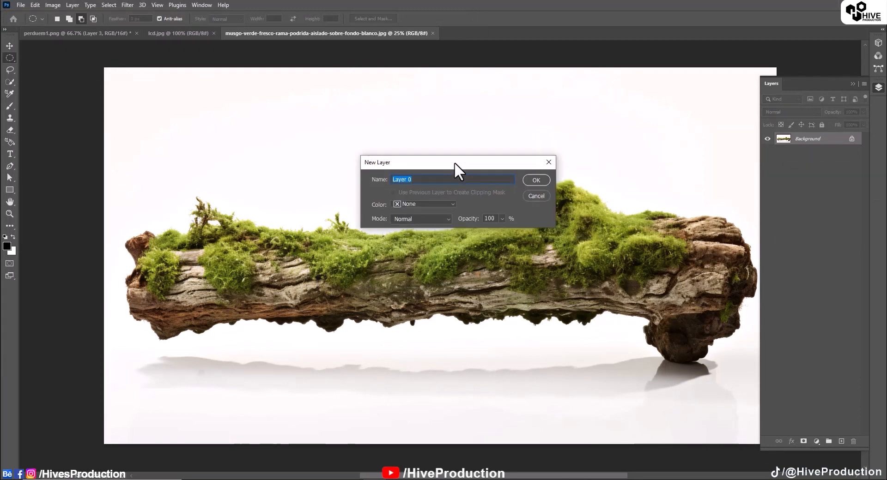
{"action": "left_click", "coordinate": [534, 180]}
Step: Sample the white area above the log with a small elliptical selection and extend it to all similar pixels in the image
{"action": "left_click_drag", "start_coordinate": [296, 132], "coordinate": [349, 160]}
{"action": "left_click", "coordinate": [128, 4]}
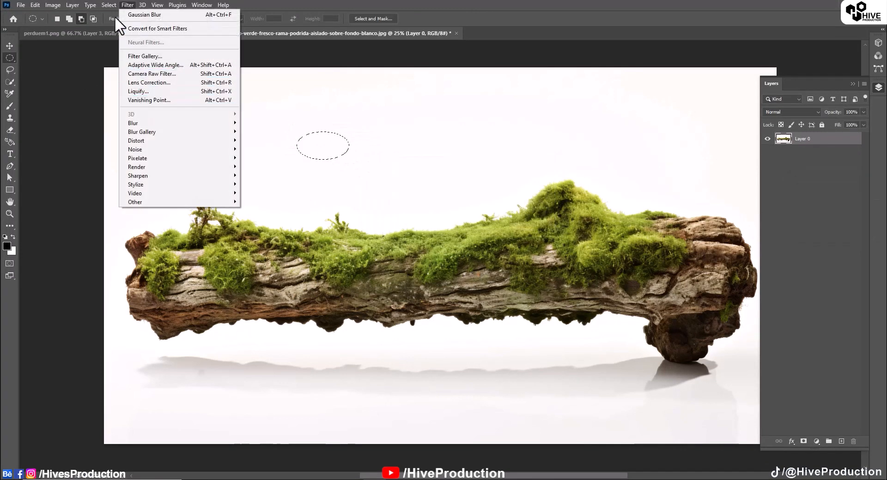
{"action": "left_click", "coordinate": [121, 158]}
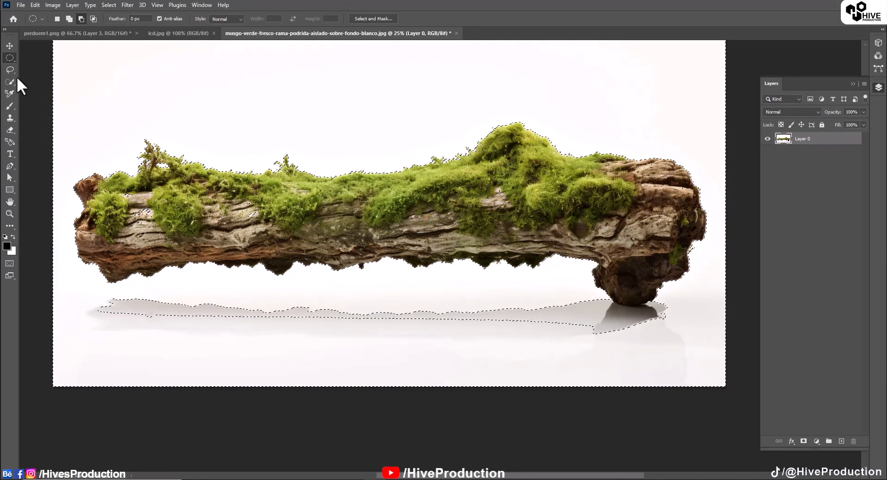
Step: Subtract the stray selected patches inside the log from the selection and inspect the log's outline for leftovers
{"action": "left_click", "coordinate": [81, 19]}
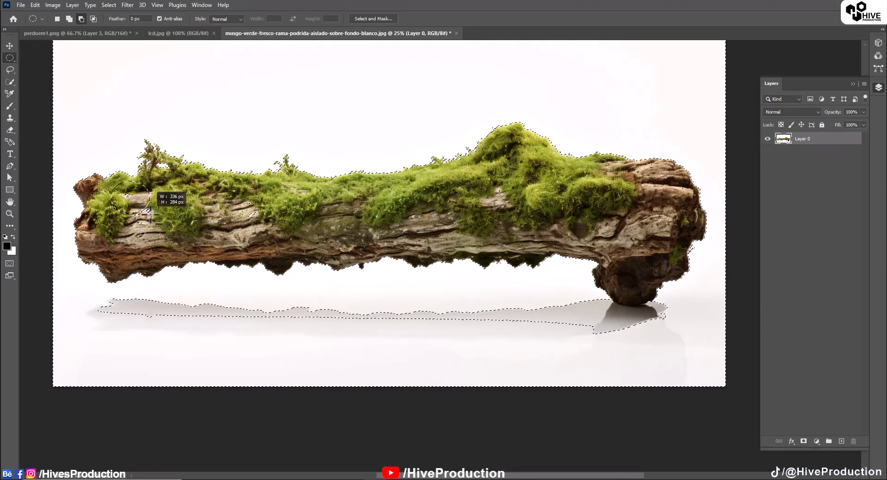
{"action": "key", "text": "ctrl+plus"}
{"action": "key", "text": "ctrl+plus"}
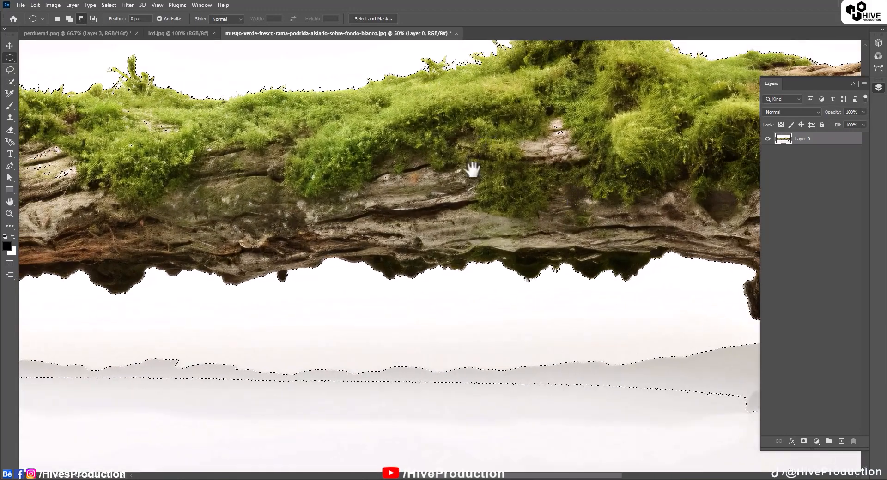
{"action": "left_click_drag", "start_coordinate": [471, 171], "coordinate": [456, 211]}
{"action": "left_click_drag", "start_coordinate": [241, 203], "coordinate": [468, 213]}
{"action": "left_click_drag", "start_coordinate": [257, 187], "coordinate": [365, 254]}
{"action": "mouse_move", "coordinate": [272, 159]}
{"action": "left_mouse_down"}
{"action": "mouse_move", "coordinate": [464, 224]}
{"action": "mouse_move", "coordinate": [458, 217]}
{"action": "left_mouse_up"}
{"action": "left_click_drag", "start_coordinate": [132, 185], "coordinate": [258, 253]}
{"action": "left_click_drag", "start_coordinate": [614, 238], "coordinate": [373, 203]}
{"action": "left_click_drag", "start_coordinate": [560, 204], "coordinate": [306, 200]}
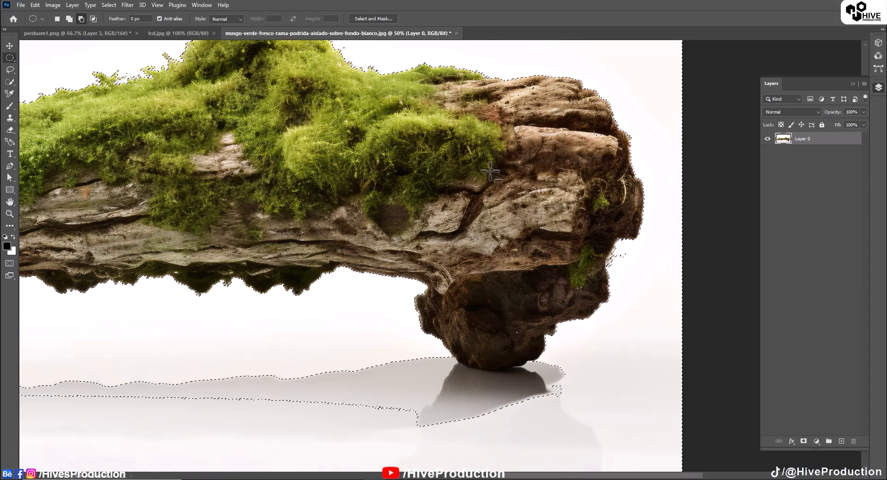
Step: Delete the selected white background around the log and clear the selection
{"action": "key", "text": "ctrl+0"}
{"action": "key", "text": "Delete"}
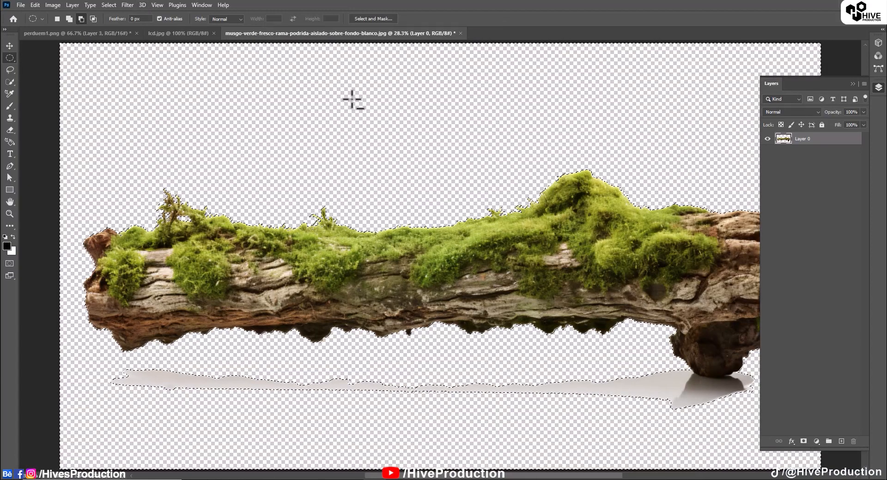
{"action": "key", "text": "ctrl+d"}
{"action": "left_click_drag", "start_coordinate": [546, 265], "coordinate": [529, 237]}
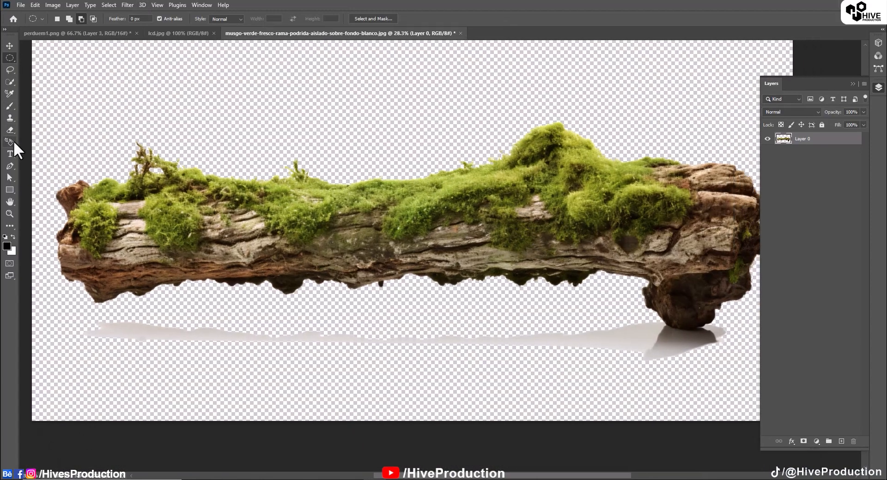
Step: Erase the grey shadow remaining beneath the log with an enlarged Eraser brush
{"action": "left_click", "coordinate": [10, 130]}
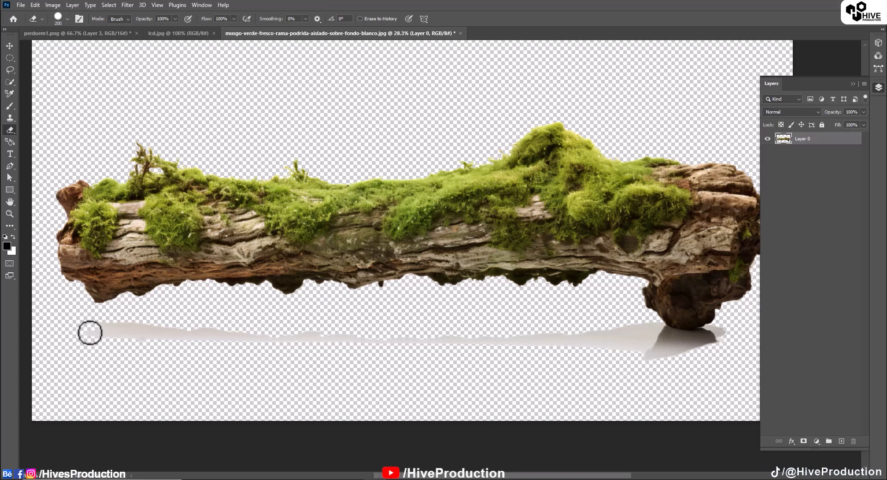
{"action": "key", "text": "bracketright"}
{"action": "mouse_move", "coordinate": [89, 332]}
{"action": "left_mouse_down"}
{"action": "mouse_move", "coordinate": [469, 359]}
{"action": "mouse_move", "coordinate": [647, 330]}
{"action": "mouse_move", "coordinate": [667, 347]}
{"action": "mouse_move", "coordinate": [714, 340]}
{"action": "mouse_move", "coordinate": [687, 351]}
{"action": "left_mouse_up"}
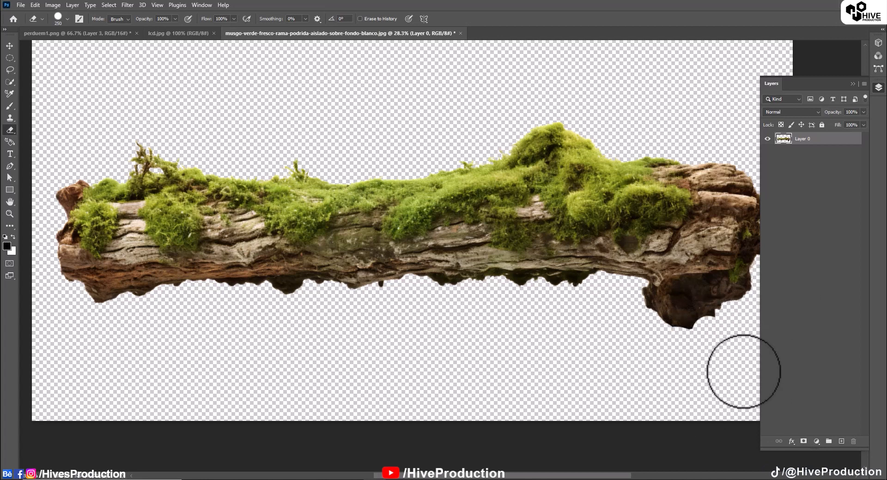
Step: Copy the cut-out log and paste it into perduem1.png between the Botle group and the jungle layer
{"action": "left_click", "coordinate": [11, 47]}
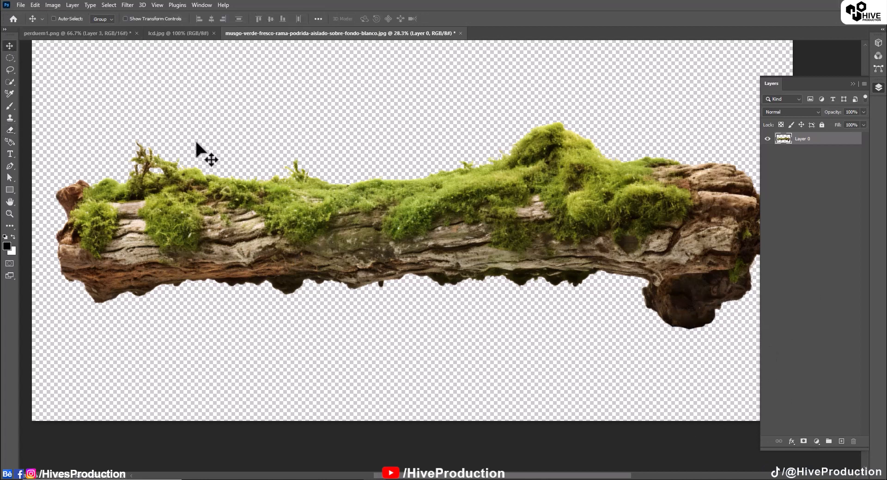
{"action": "left_click", "coordinate": [35, 5]}
{"action": "left_click", "coordinate": [57, 68]}
{"action": "left_click", "coordinate": [178, 33]}
{"action": "left_click", "coordinate": [76, 33]}
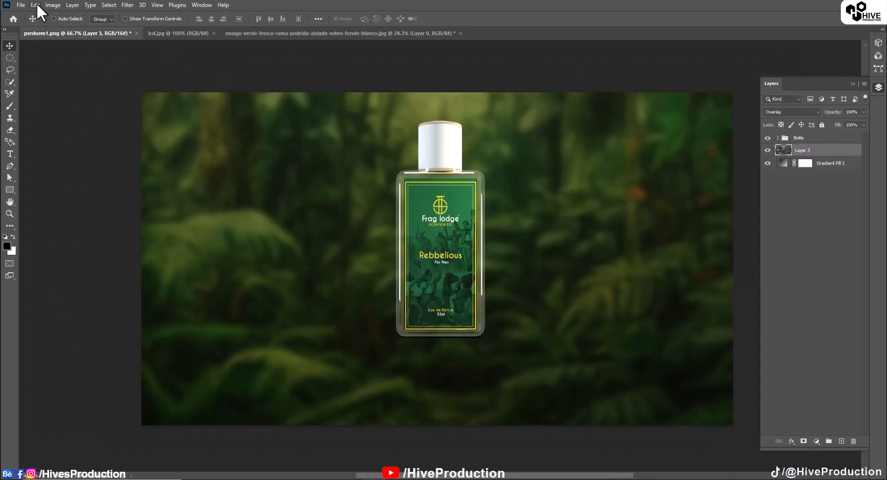
{"action": "left_click", "coordinate": [35, 4]}
{"action": "left_click", "coordinate": [58, 88]}
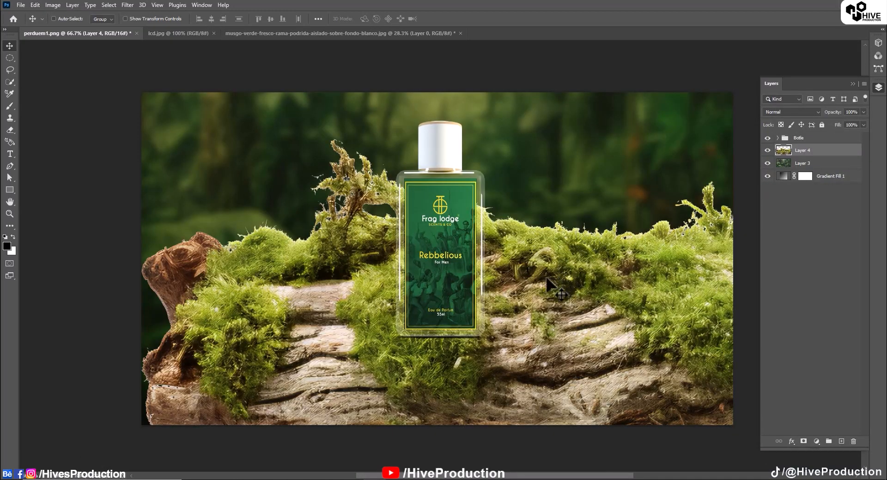
Step: Scale the log down until it is slightly wider than the canvas and place it under the bottle
{"action": "key", "text": "ctrl+minus"}
{"action": "key", "text": "ctrl+minus"}
{"action": "key", "text": "ctrl+minus"}
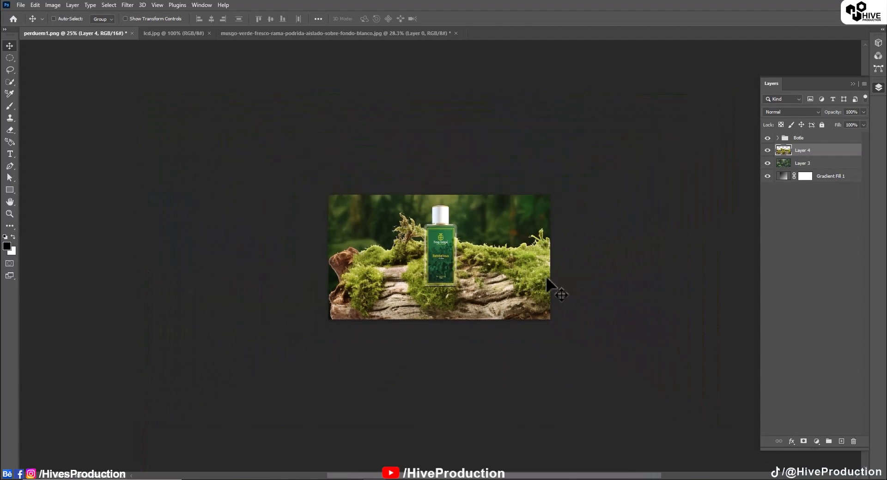
{"action": "key", "text": "super"}
{"action": "key", "text": "super"}
{"action": "key", "text": "ctrl+t"}
{"action": "left_click_drag", "start_coordinate": [329, 194], "coordinate": [517, 277], "text": "alt"}
{"action": "left_click_drag", "start_coordinate": [625, 314], "coordinate": [440, 320]}
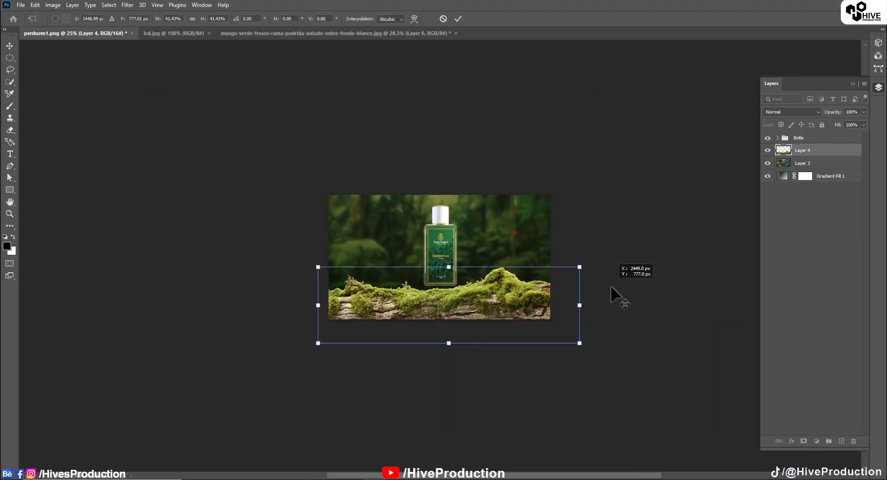
{"action": "mouse_move", "coordinate": [582, 264]}
{"action": "left_mouse_down"}
{"action": "mouse_move", "coordinate": [575, 259]}
{"action": "mouse_move", "coordinate": [583, 266]}
{"action": "left_mouse_up"}
{"action": "key", "text": "Return"}
{"action": "left_click_drag", "start_coordinate": [500, 307], "coordinate": [493, 307]}
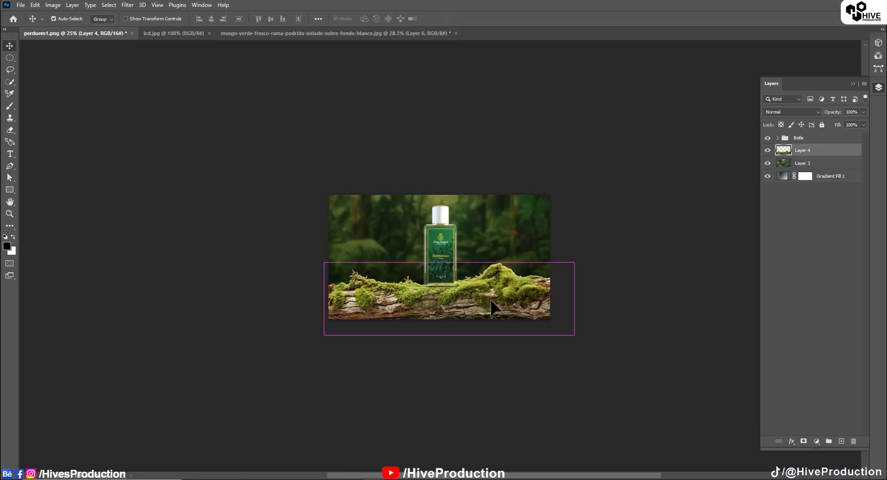
Step: Rotate the log by about 4.16 degrees and lower it along the bottom edge of the canvas
{"action": "key", "text": "ctrl+plus"}
{"action": "key", "text": "ctrl+plus"}
{"action": "key", "text": "ctrl+plus"}
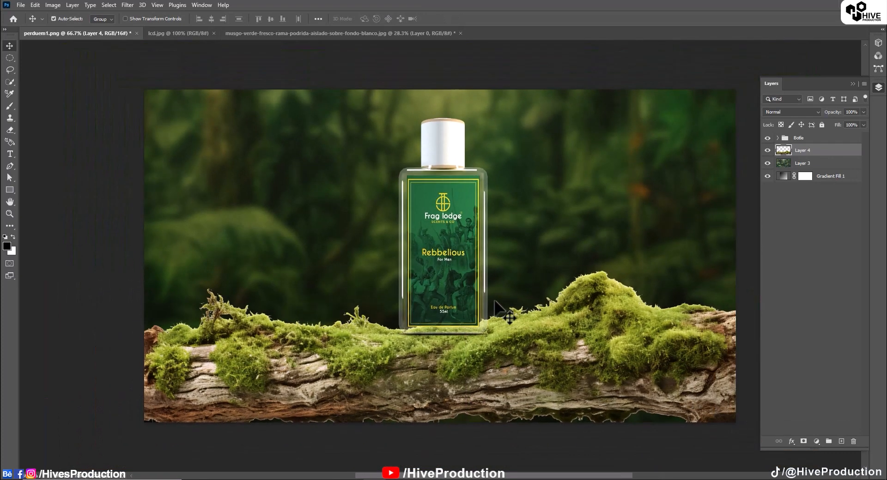
{"action": "key", "text": "ctrl+t"}
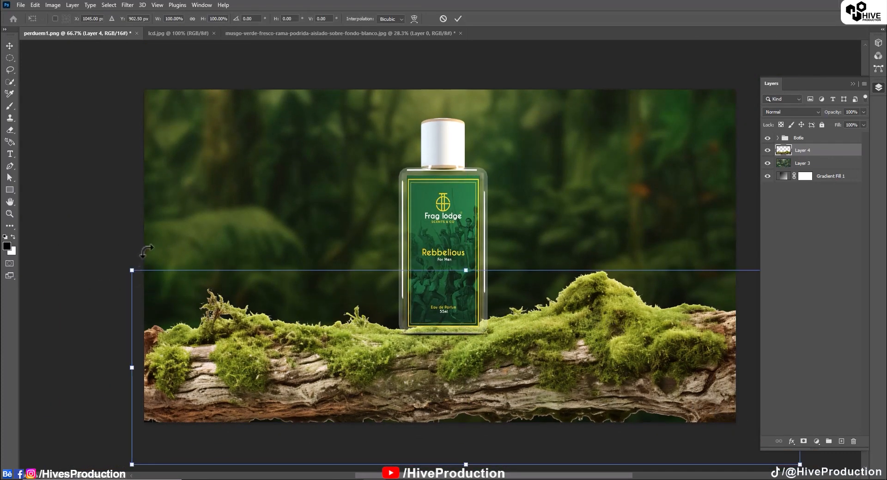
{"action": "left_click_drag", "start_coordinate": [146, 251], "coordinate": [171, 228]}
{"action": "left_click_drag", "start_coordinate": [464, 387], "coordinate": [456, 415]}
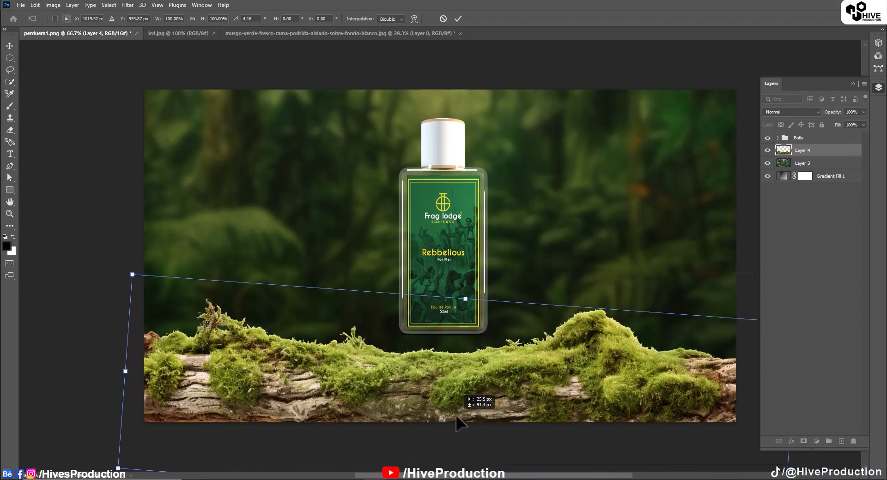
{"action": "key", "text": "Return"}
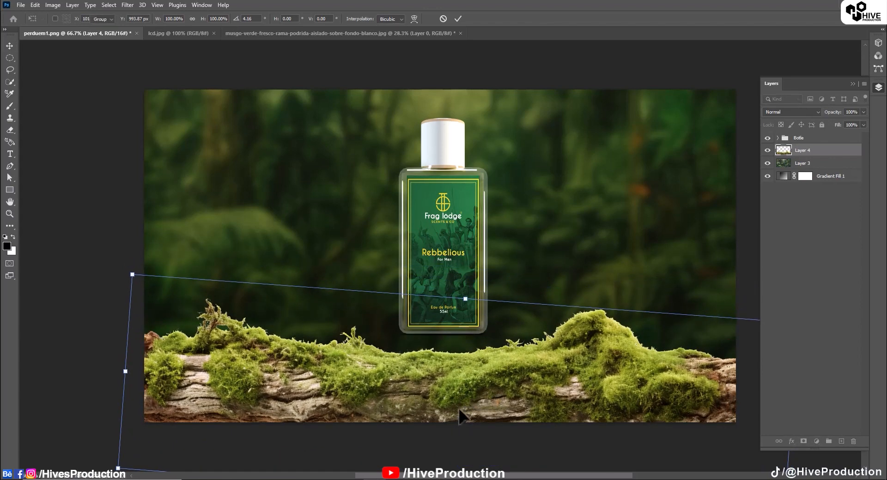
Step: Load the outline of the log on Layer 4 as a selection and feather it
{"action": "left_click_drag", "start_coordinate": [546, 356], "coordinate": [518, 323]}
{"action": "left_click", "coordinate": [796, 152], "text": "ctrl"}
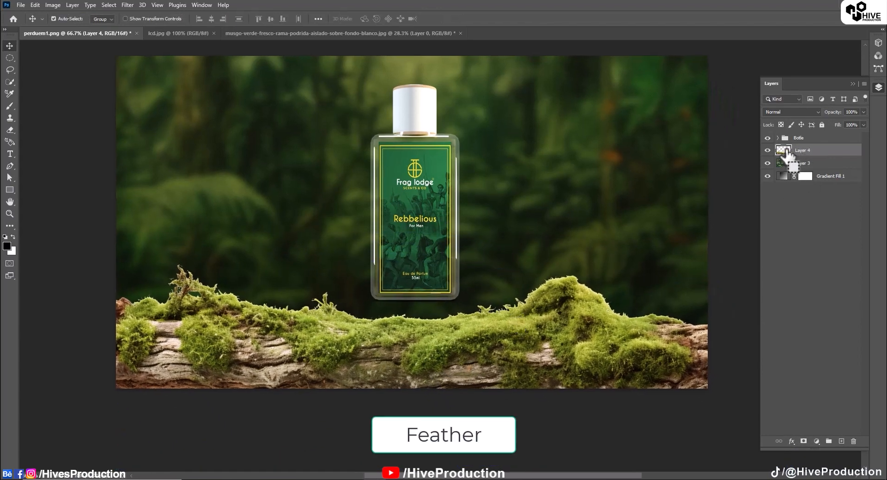
{"action": "left_click", "coordinate": [113, 4]}
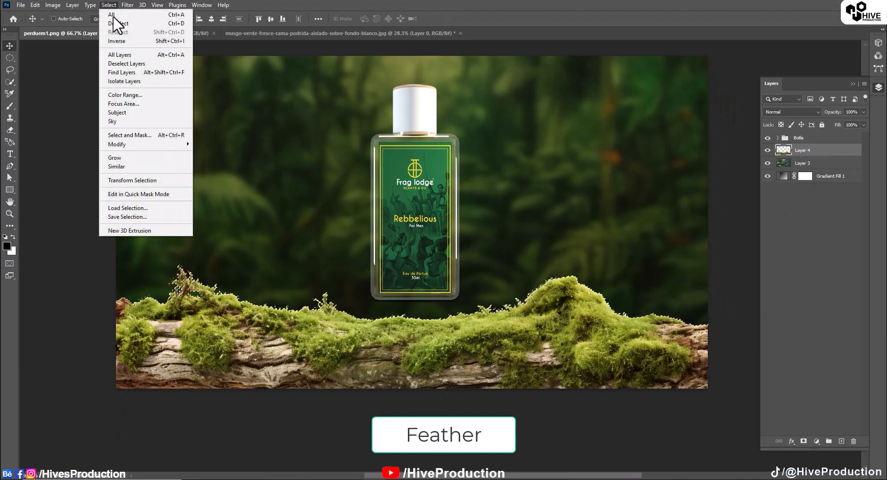
{"action": "mouse_move", "coordinate": [124, 142]}
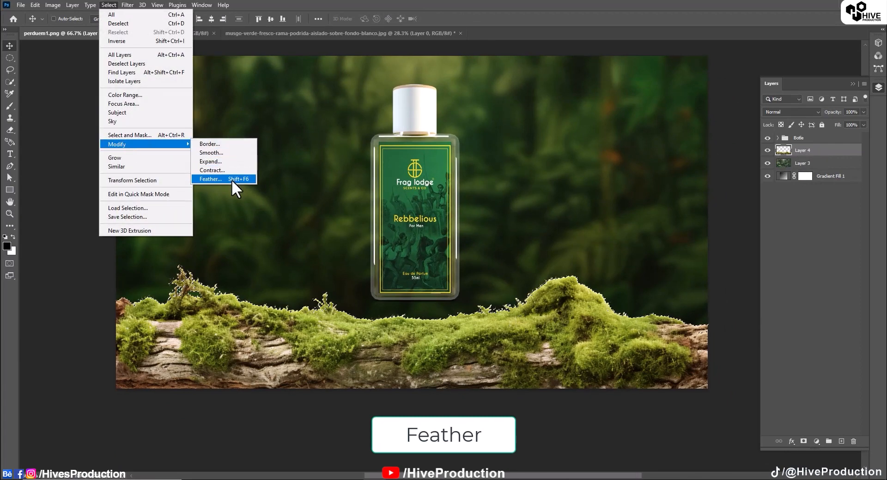
{"action": "left_click", "coordinate": [211, 179]}
{"action": "left_click", "coordinate": [487, 152]}
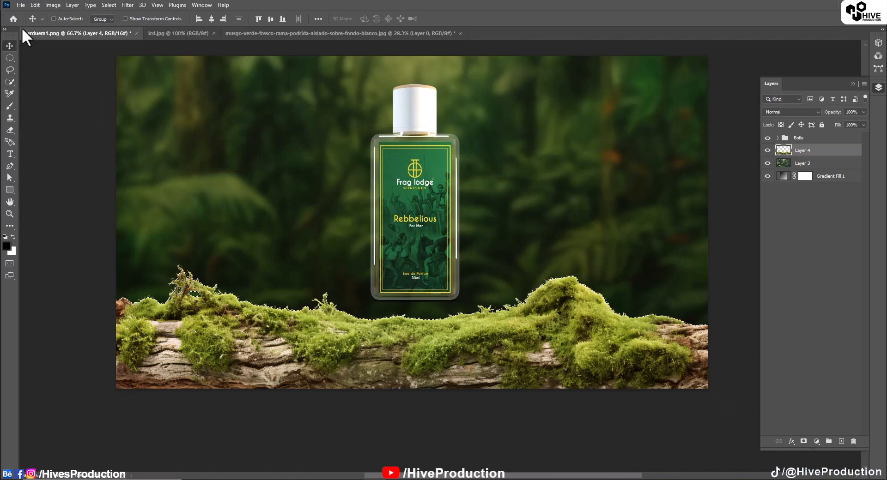
Step: Replace the log on Layer 4 with a pasted copy of its feathered selection and move it to the canvas's bottom edge
{"action": "left_click", "coordinate": [35, 5]}
{"action": "left_click", "coordinate": [81, 70]}
{"action": "left_click_drag", "start_coordinate": [802, 150], "coordinate": [853, 441]}
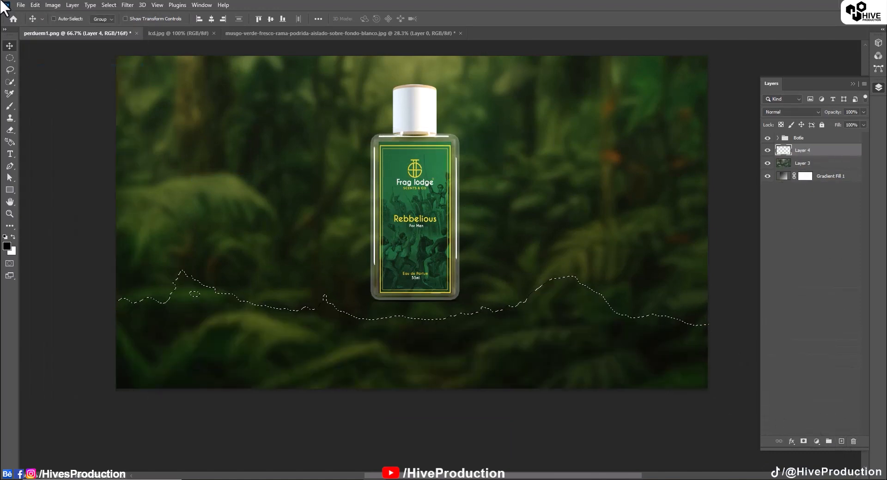
{"action": "left_click", "coordinate": [31, 6]}
{"action": "left_click", "coordinate": [52, 86]}
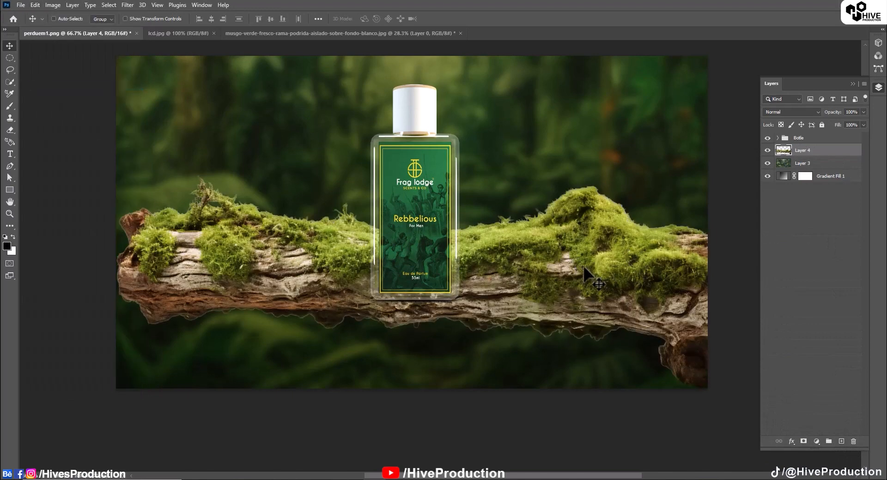
{"action": "left_click_drag", "start_coordinate": [583, 267], "coordinate": [559, 345]}
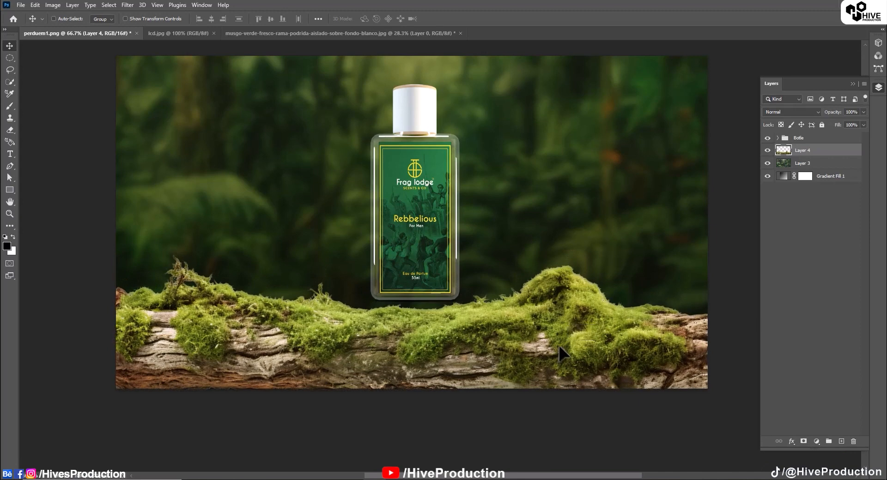
Step: Move the Botle group down so that the bottle stands on the moss in the middle of the log
{"action": "left_click", "coordinate": [806, 138]}
{"action": "left_click_drag", "start_coordinate": [442, 239], "coordinate": [413, 250]}
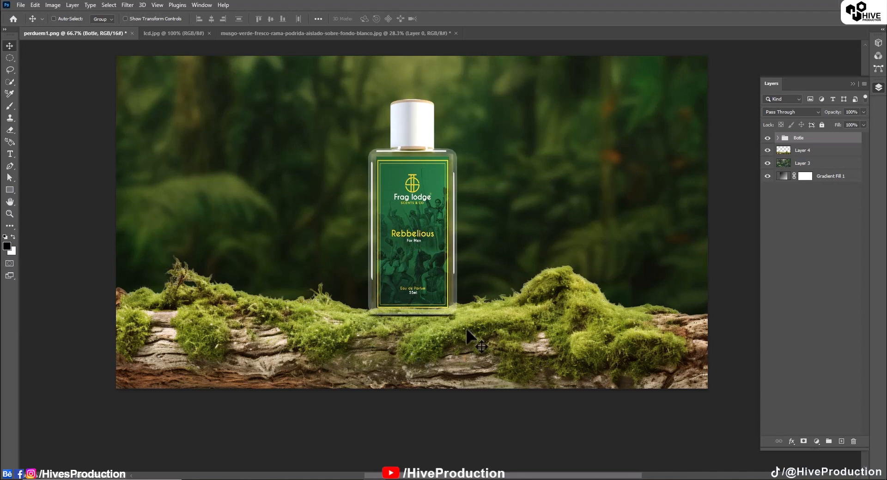
{"action": "left_click_drag", "start_coordinate": [466, 328], "coordinate": [465, 350]}
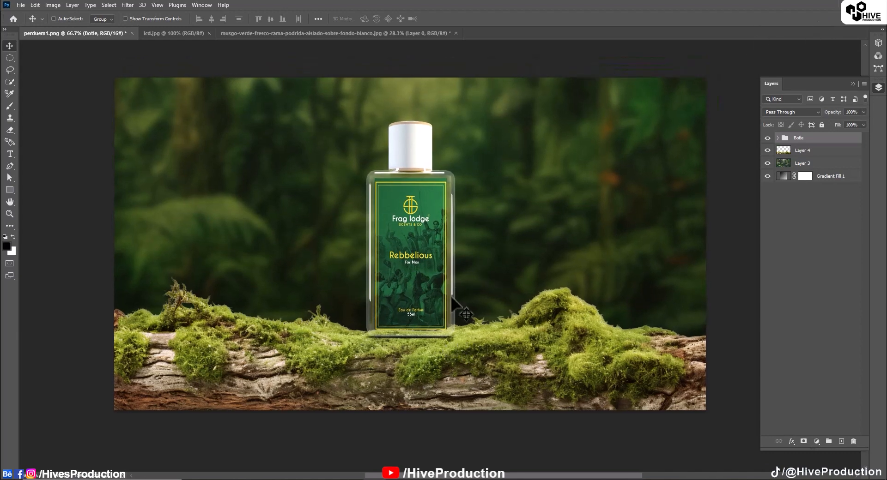
Step: Close lcd.jpg and the mossy log image without saving changes
{"action": "left_click", "coordinate": [190, 34]}
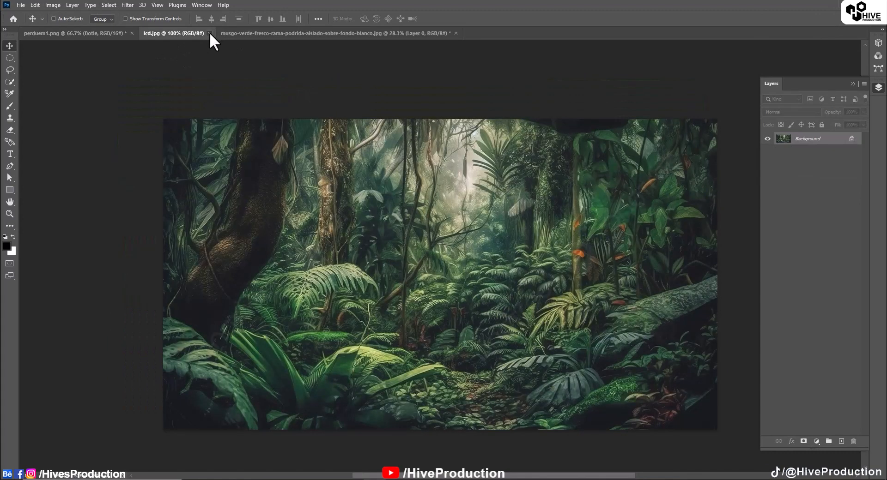
{"action": "left_click", "coordinate": [210, 33]}
{"action": "left_click", "coordinate": [378, 34]}
{"action": "left_click", "coordinate": [447, 181]}
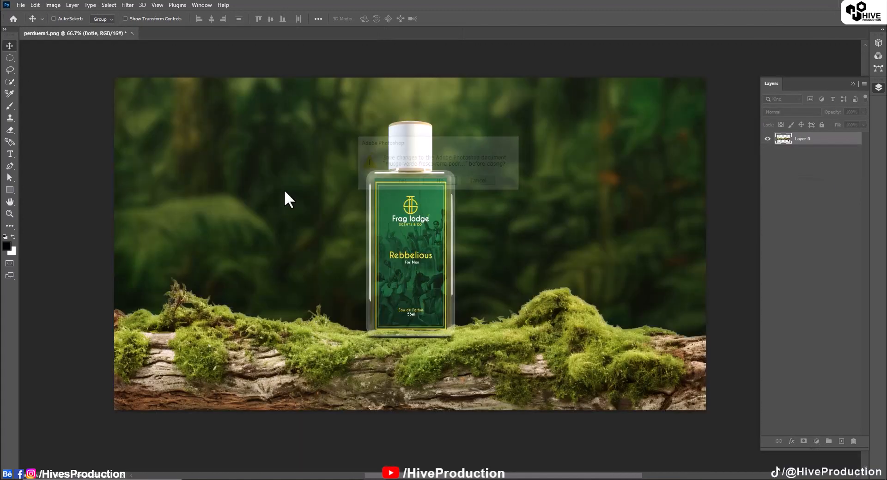
Step: Open the flower border image 360_F_522442081 and convert its locked background into the regular layer Layer 0
{"action": "left_click", "coordinate": [20, 5]}
{"action": "left_click", "coordinate": [28, 23]}
{"action": "double_click", "coordinate": [105, 92]}
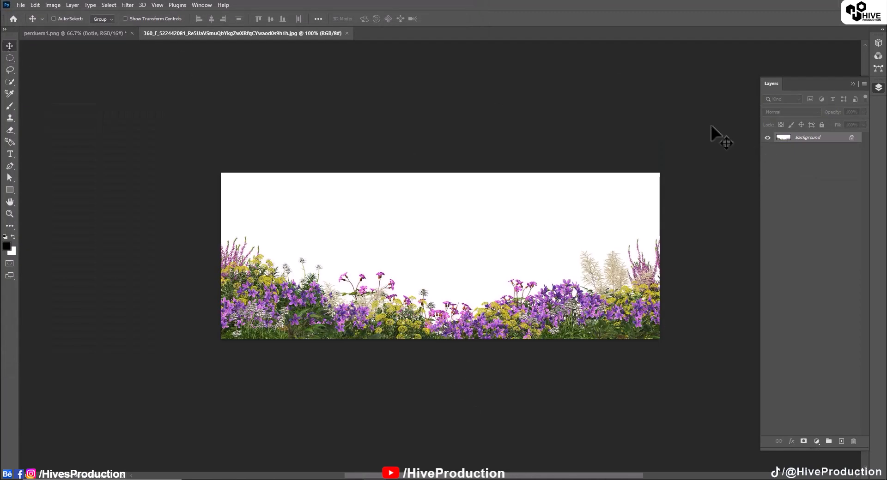
{"action": "double_click", "coordinate": [807, 141]}
{"action": "left_click", "coordinate": [531, 182]}
Step: Select all the white pixels around the flowers from a small elliptical sample, delete them and clear the selection
{"action": "left_click", "coordinate": [10, 58]}
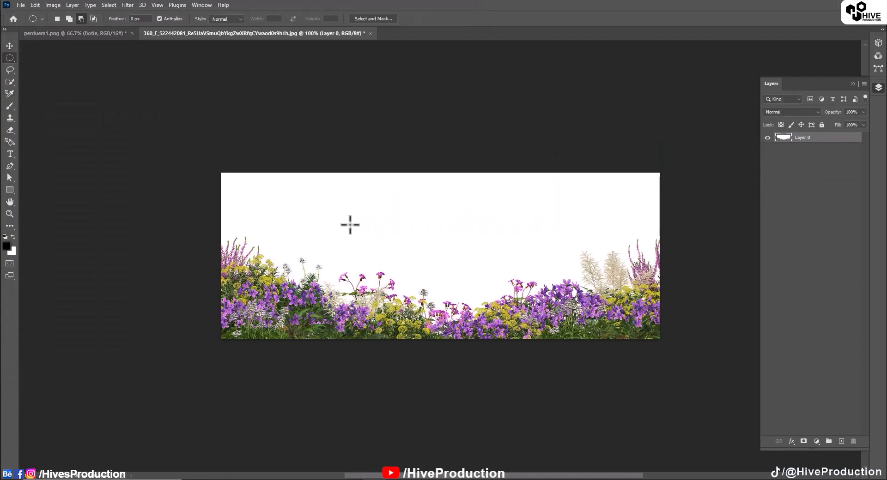
{"action": "left_click", "coordinate": [109, 5]}
{"action": "left_click", "coordinate": [147, 173]}
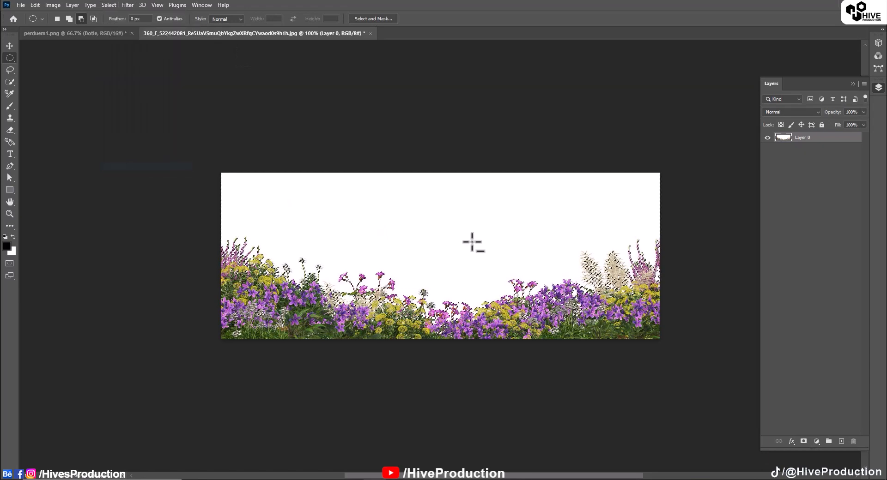
{"action": "key", "text": "Delete"}
{"action": "key", "text": "ctrl+d"}
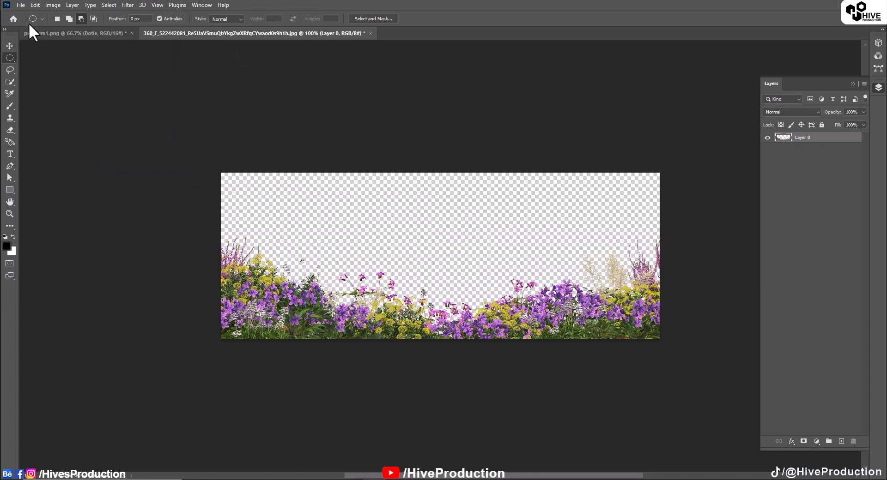
Step: Copy the cut-out flowers and paste them into perduem1.png above the Botle group
{"action": "left_click", "coordinate": [34, 5]}
{"action": "left_click", "coordinate": [48, 69]}
{"action": "left_click", "coordinate": [120, 34]}
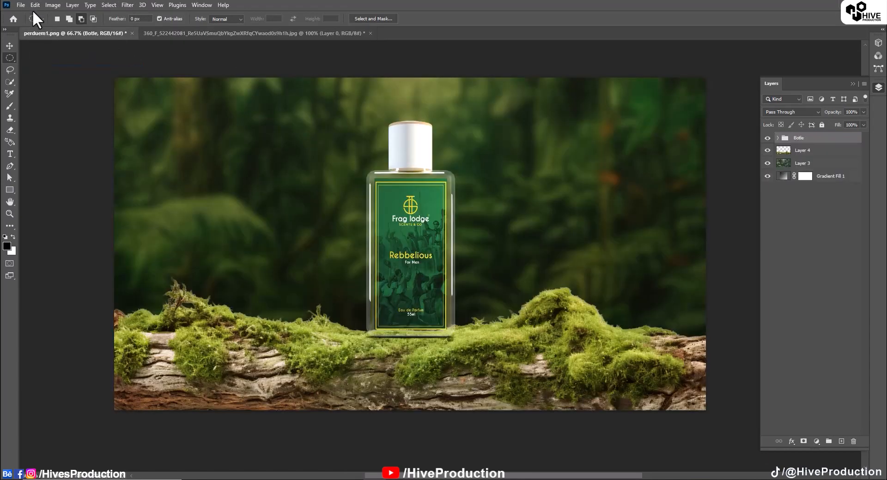
{"action": "left_click", "coordinate": [34, 5]}
{"action": "left_click", "coordinate": [47, 86]}
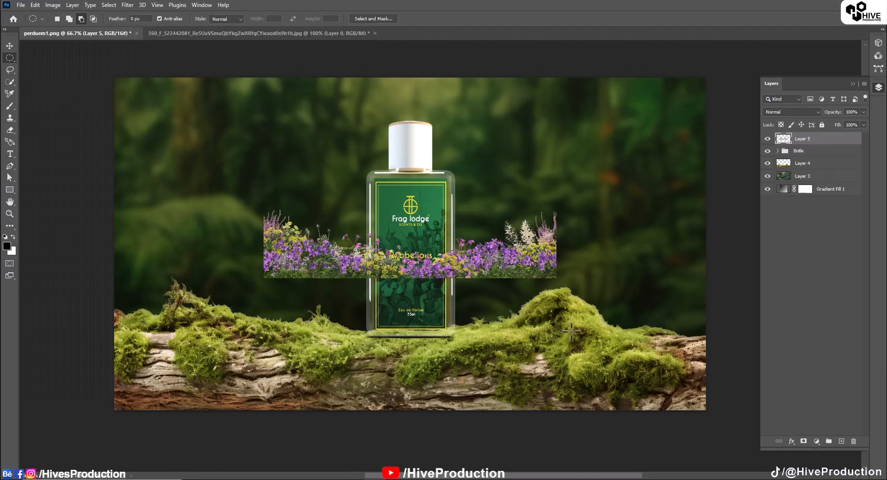
{"action": "left_click", "coordinate": [9, 46]}
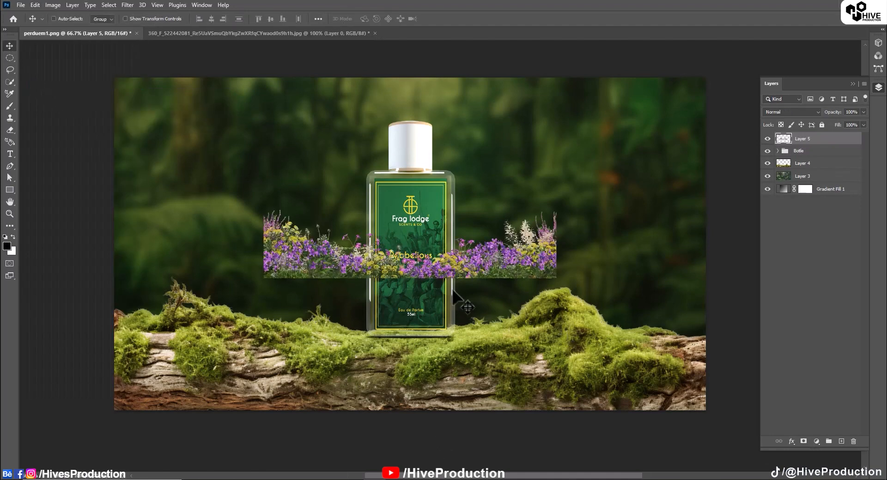
Step: Move the pasted flowers to the canvas's lower-left corner and scale them up to about 114%
{"action": "left_click_drag", "start_coordinate": [422, 274], "coordinate": [272, 405]}
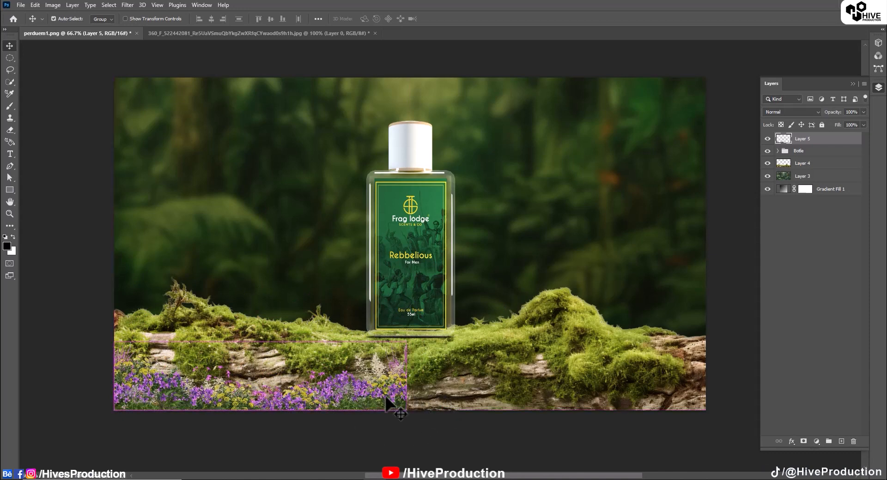
{"action": "key", "text": "ctrl+t"}
{"action": "left_click_drag", "start_coordinate": [407, 341], "coordinate": [455, 339]}
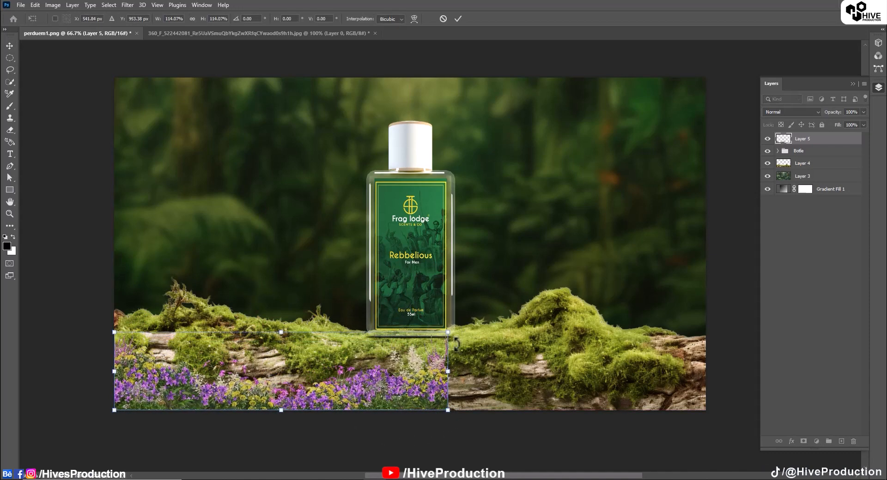
{"action": "key", "text": "Return"}
Step: Duplicate the flower strip toward the lower-right corner to span the canvas, and merge both strips into one layer
{"action": "left_click_drag", "start_coordinate": [257, 406], "coordinate": [551, 411], "text": "alt"}
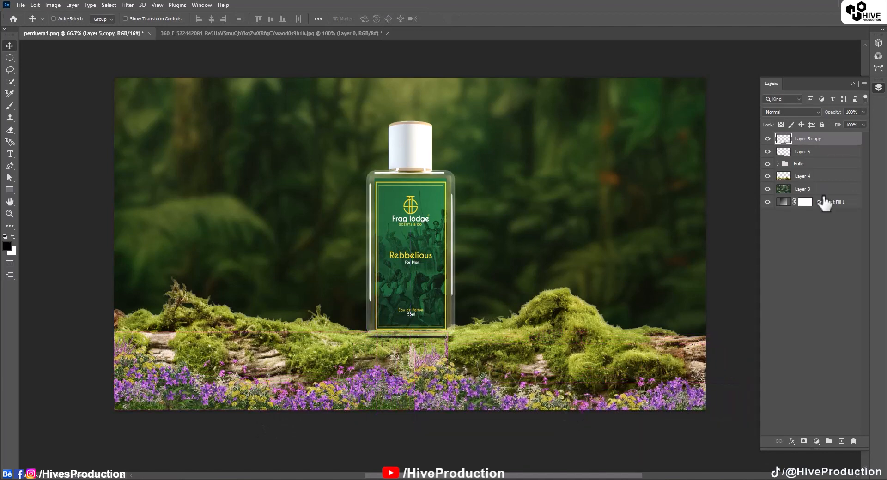
{"action": "left_click", "coordinate": [809, 153], "text": "ctrl"}
{"action": "key", "text": "ctrl+e"}
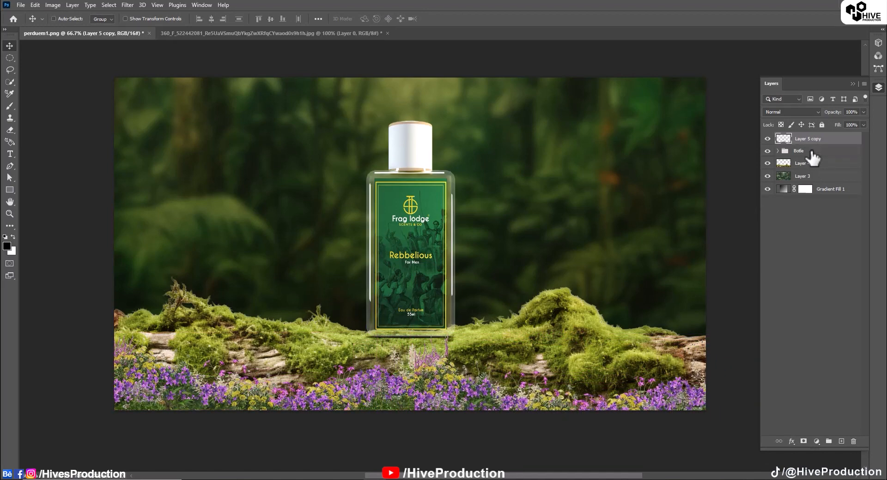
Step: Erase the tall flowers at the seam below the bottle with a soft round eraser of size 250
{"action": "left_click", "coordinate": [9, 129]}
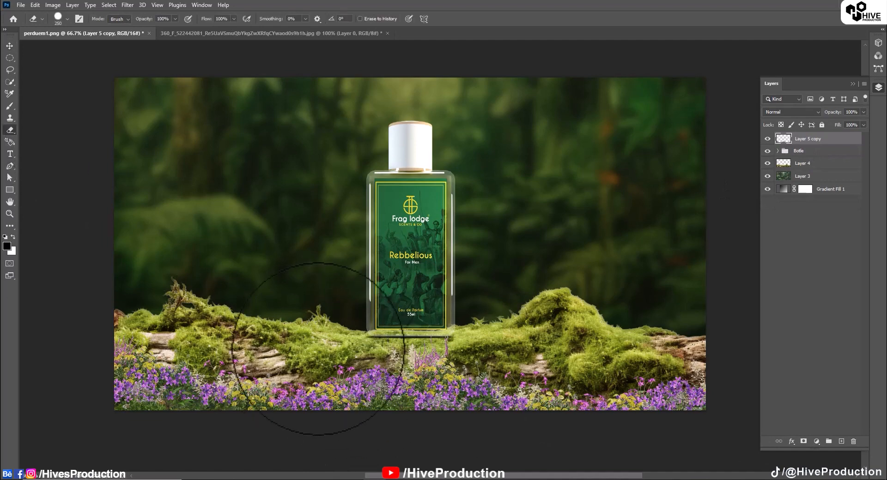
{"action": "right_click", "coordinate": [508, 276]}
{"action": "double_click", "coordinate": [555, 383]}
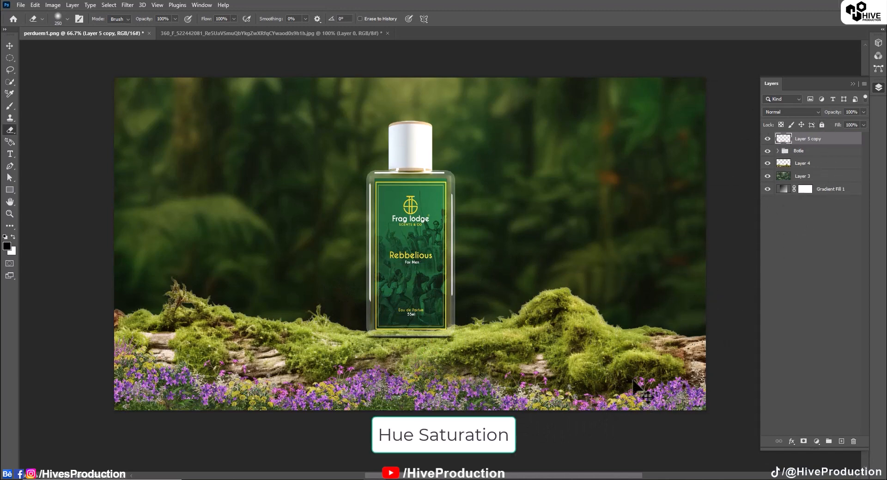
Step: Raise the foreground flowers' saturation to +26 with a Hue/Saturation adjustment
{"action": "left_click", "coordinate": [52, 4]}
{"action": "mouse_move", "coordinate": [64, 24]}
{"action": "left_click", "coordinate": [178, 73]}
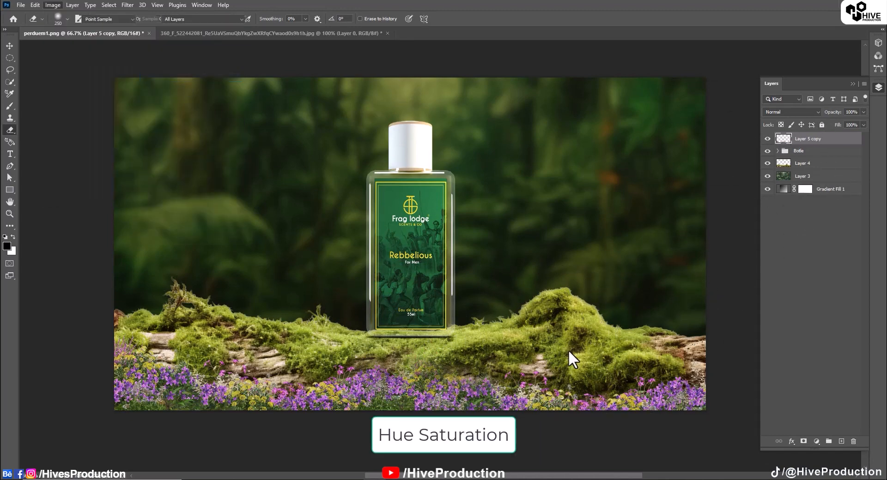
{"action": "left_click_drag", "start_coordinate": [434, 345], "coordinate": [446, 345]}
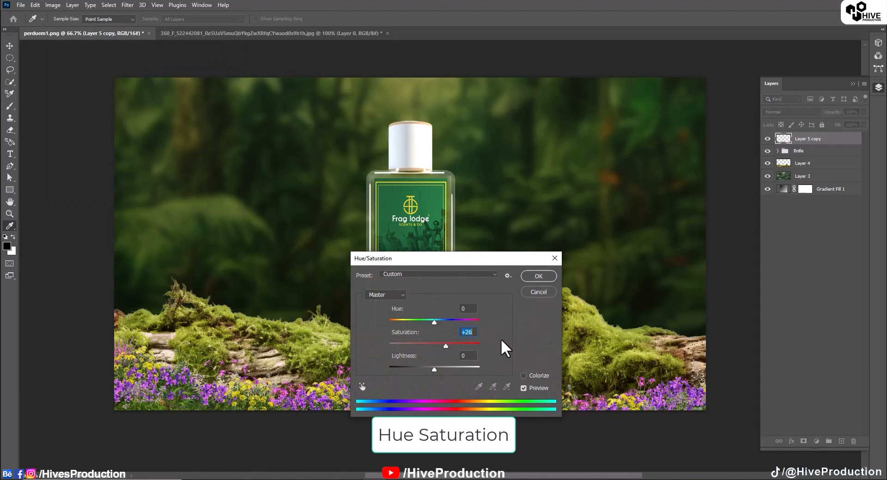
{"action": "left_click", "coordinate": [539, 277]}
{"action": "key", "text": "e"}
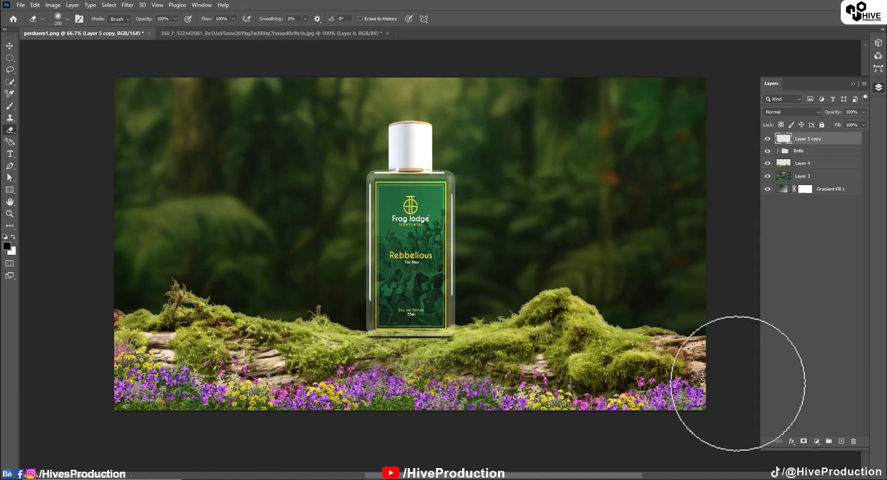
Step: Darken the mossy log on Layer 4 with a Curves midpoint at input 146, output 123
{"action": "left_click", "coordinate": [801, 167]}
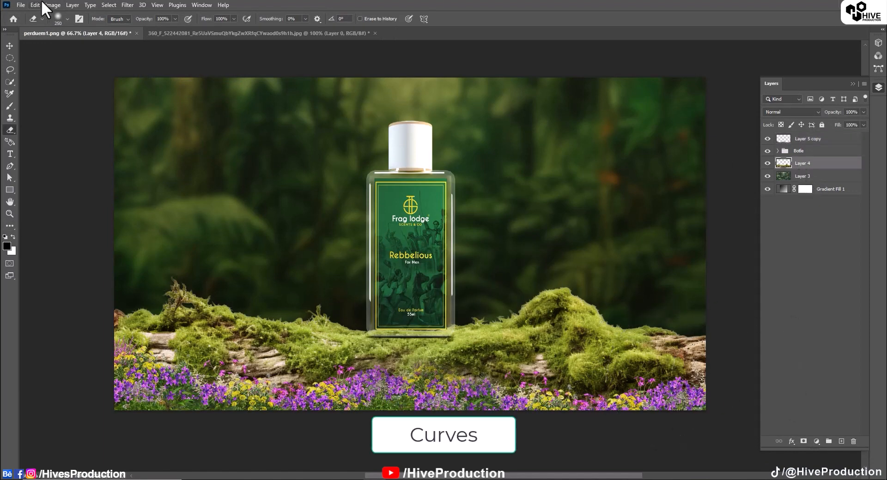
{"action": "left_click", "coordinate": [53, 5]}
{"action": "mouse_move", "coordinate": [111, 29]}
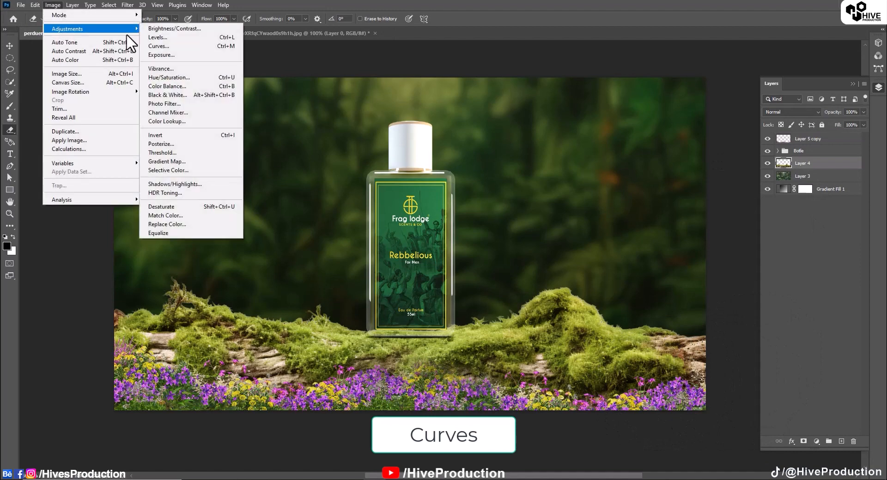
{"action": "left_click", "coordinate": [162, 46]}
{"action": "left_click_drag", "start_coordinate": [626, 214], "coordinate": [629, 225]}
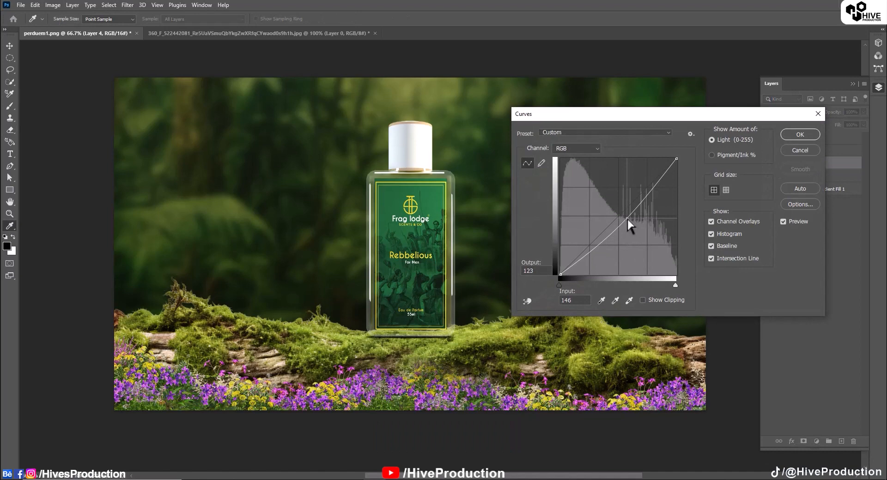
{"action": "left_click", "coordinate": [797, 135]}
{"action": "key", "text": "e"}
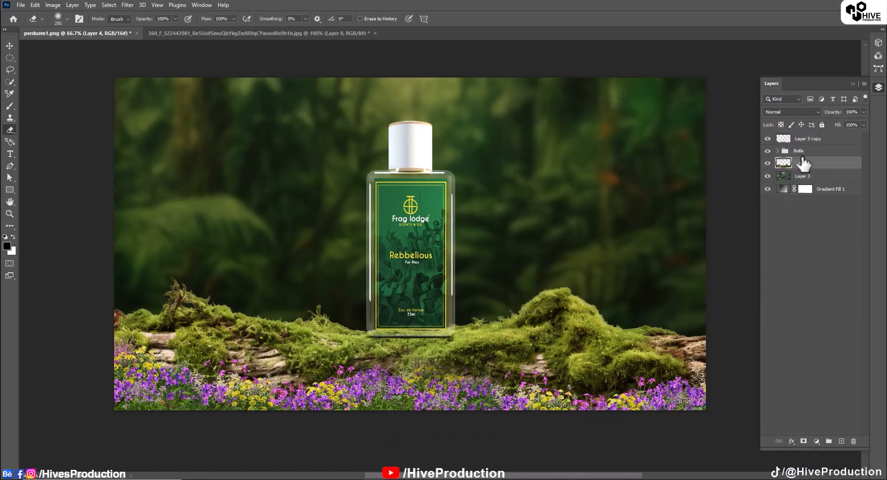
Step: Rotate the mossy log by 2.90 degrees and nudge it into place under the bottle's base
{"action": "key", "text": "ctrl+t"}
{"action": "left_click_drag", "start_coordinate": [714, 248], "coordinate": [730, 267]}
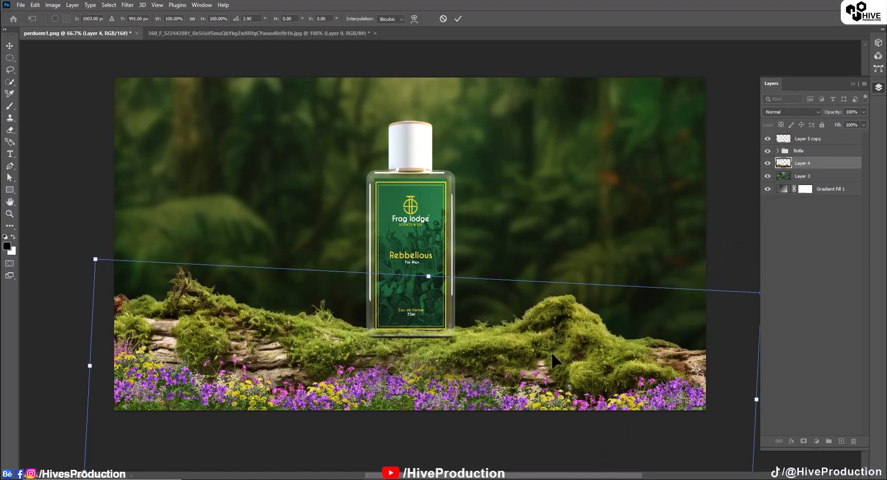
{"action": "left_click_drag", "start_coordinate": [551, 353], "coordinate": [553, 356]}
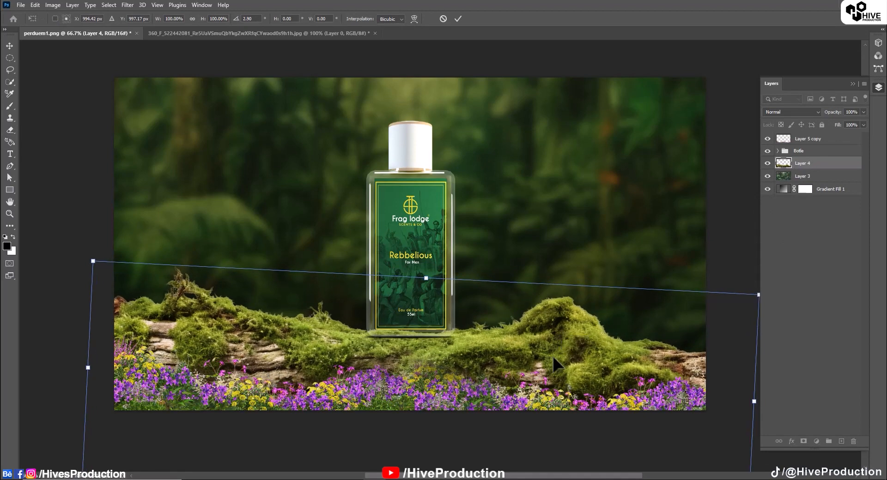
{"action": "key", "text": "shift+Left"}
{"action": "key", "text": "Left"}
{"action": "key", "text": "Left"}
{"action": "key", "text": "Left"}
{"action": "key", "text": "Down"}
{"action": "key", "text": "Down"}
{"action": "key", "text": "Down"}
{"action": "key", "text": "Down"}
{"action": "key", "text": "Down"}
{"action": "key", "text": "Down"}
{"action": "key", "text": "Down"}
{"action": "key", "text": "Down"}
{"action": "key", "text": "Down"}
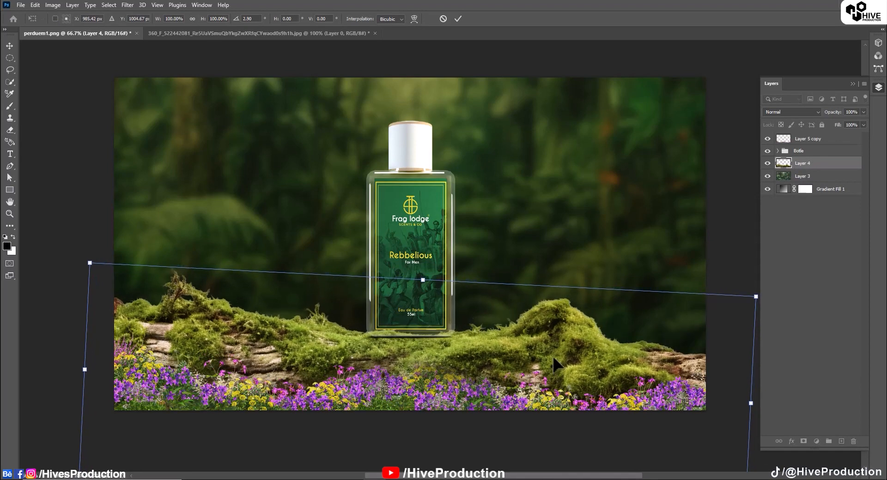
{"action": "key", "text": "Return"}
{"action": "key", "text": "e"}
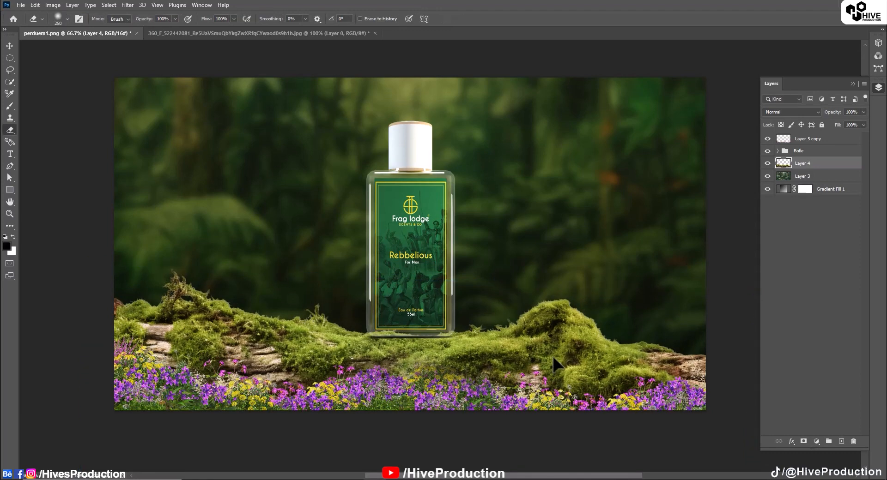
{"action": "left_click", "coordinate": [9, 45]}
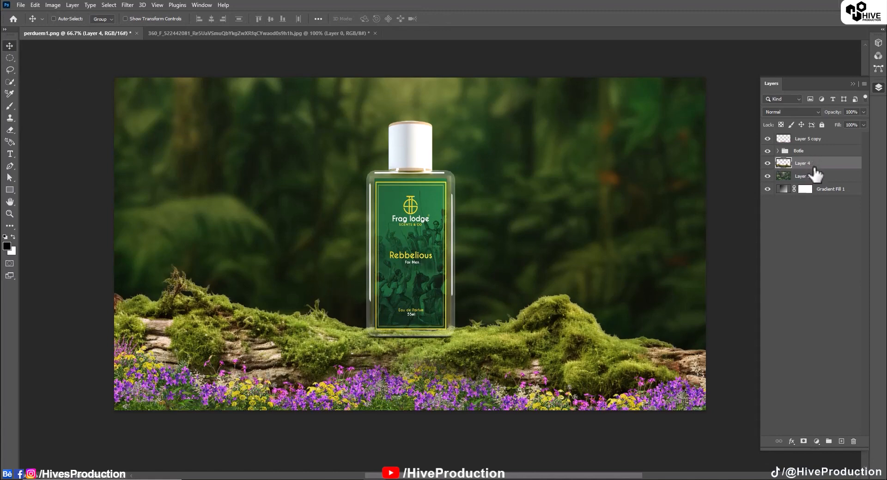
Step: Place a duplicate of the Layer 5 copy flowers beneath Layer 4 and raise it behind the log
{"action": "left_click_drag", "start_coordinate": [815, 169], "coordinate": [841, 441]}
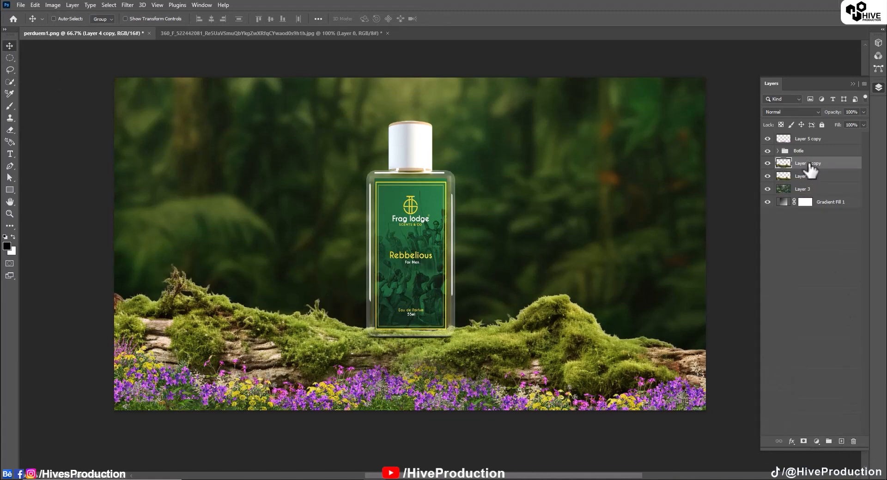
{"action": "key", "text": "ctrl+z"}
{"action": "left_click_drag", "start_coordinate": [812, 140], "coordinate": [802, 182]}
{"action": "left_click_drag", "start_coordinate": [272, 367], "coordinate": [258, 267]}
Step: Rotate the duplicated flowers clockwise and lower them so they follow the log's upper edge
{"action": "key", "text": "ctrl+t"}
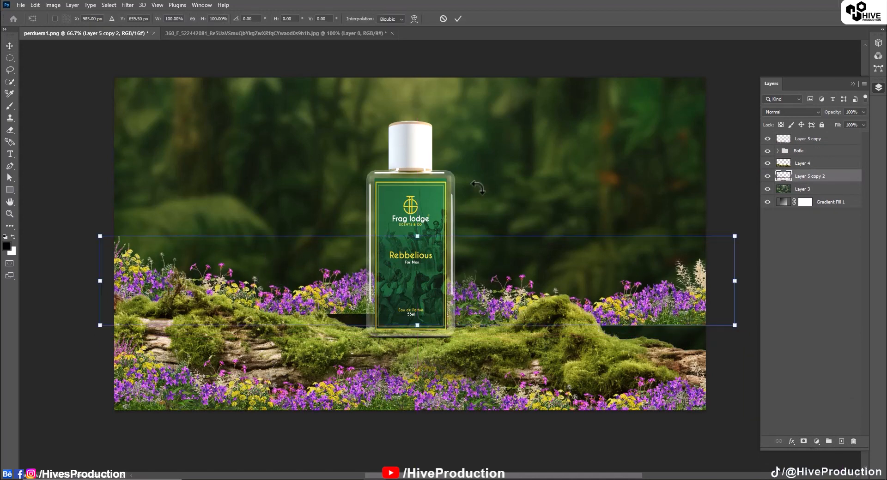
{"action": "left_click_drag", "start_coordinate": [478, 187], "coordinate": [503, 186]}
{"action": "left_click_drag", "start_coordinate": [286, 272], "coordinate": [291, 314]}
{"action": "key", "text": "Return"}
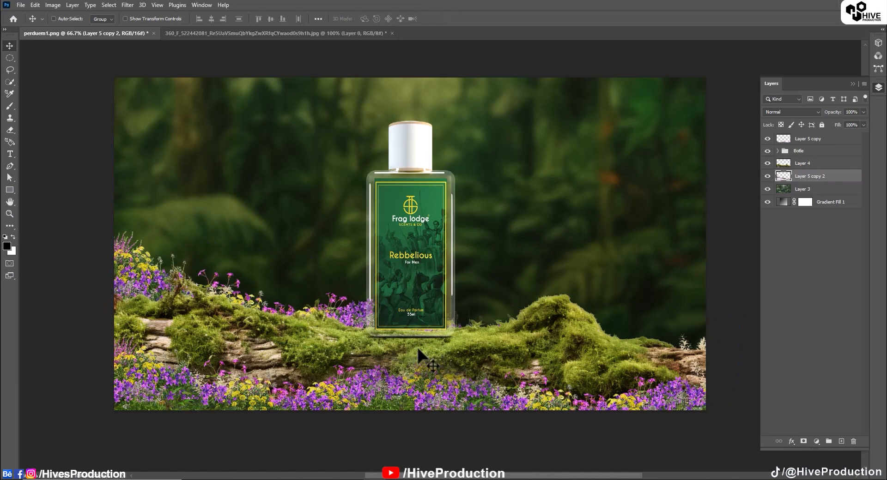
Step: Apply a Gaussian Blur with a 1.3-pixel radius to the flowers behind the log
{"action": "left_click", "coordinate": [128, 5]}
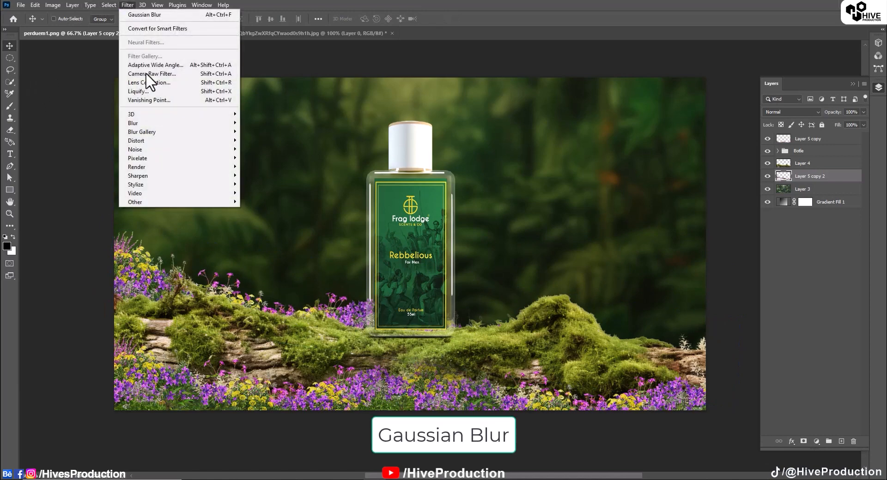
{"action": "mouse_move", "coordinate": [208, 124]}
{"action": "left_click", "coordinate": [253, 157]}
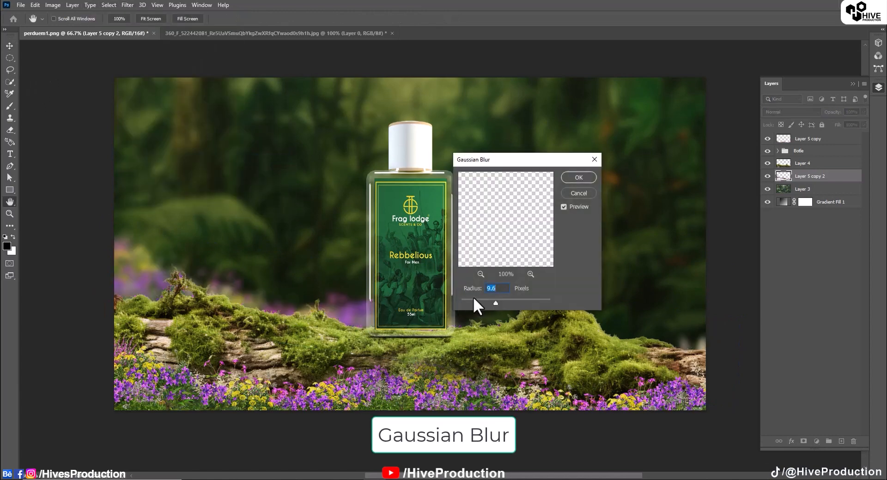
{"action": "left_click_drag", "start_coordinate": [473, 299], "coordinate": [467, 301]}
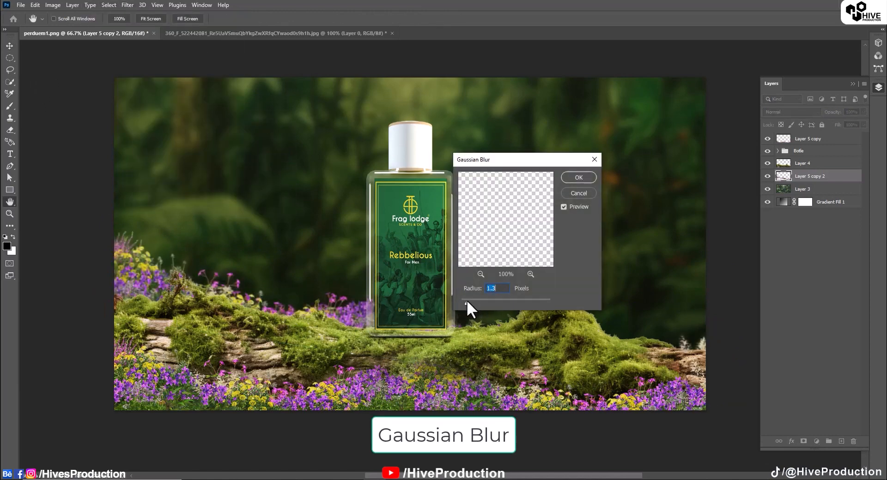
{"action": "left_click", "coordinate": [578, 177]}
Step: Apply a Gaussian Blur with a 0.7-pixel radius to the foreground flowers on Layer 5 copy
{"action": "left_click", "coordinate": [809, 138]}
{"action": "left_click", "coordinate": [110, 4]}
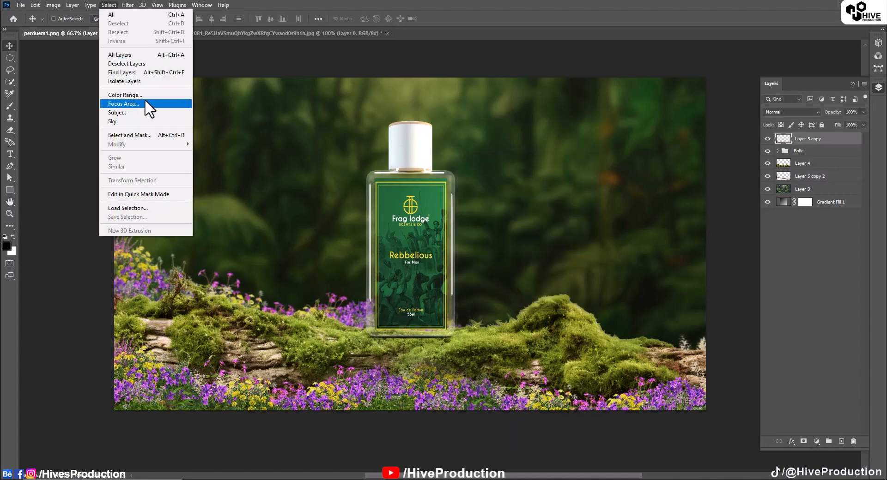
{"action": "mouse_move", "coordinate": [128, 5]}
{"action": "mouse_move", "coordinate": [159, 131]}
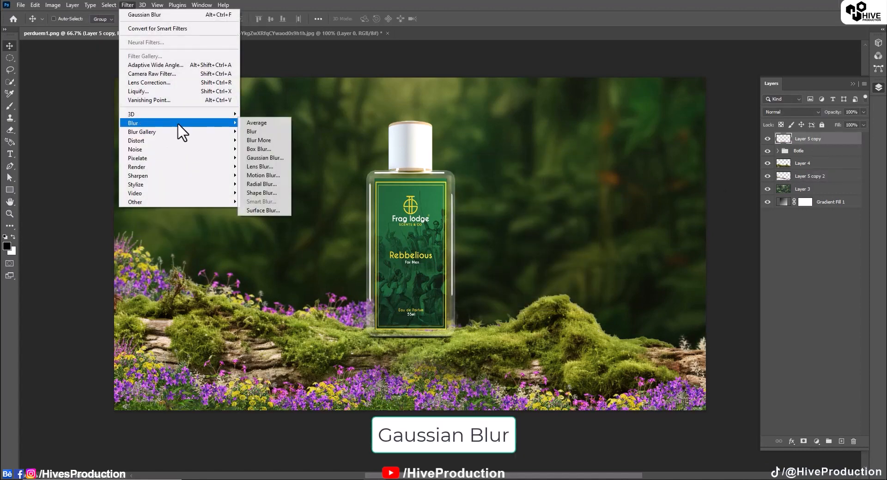
{"action": "left_click", "coordinate": [248, 157]}
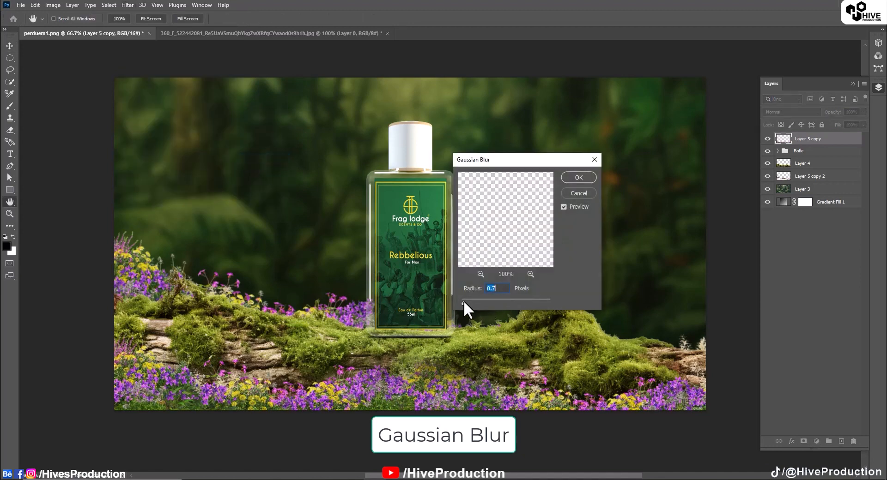
{"action": "left_click", "coordinate": [572, 178]}
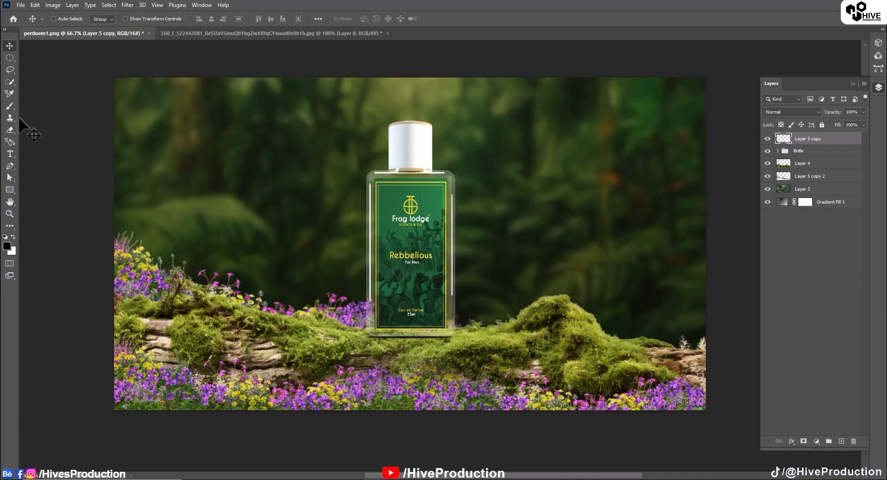
Step: Erase the Layer 5 copy 2 flowers showing through the bottle's base and move Layer 5 copy below the Botle group
{"action": "left_click", "coordinate": [10, 129]}
{"action": "left_click", "coordinate": [809, 176]}
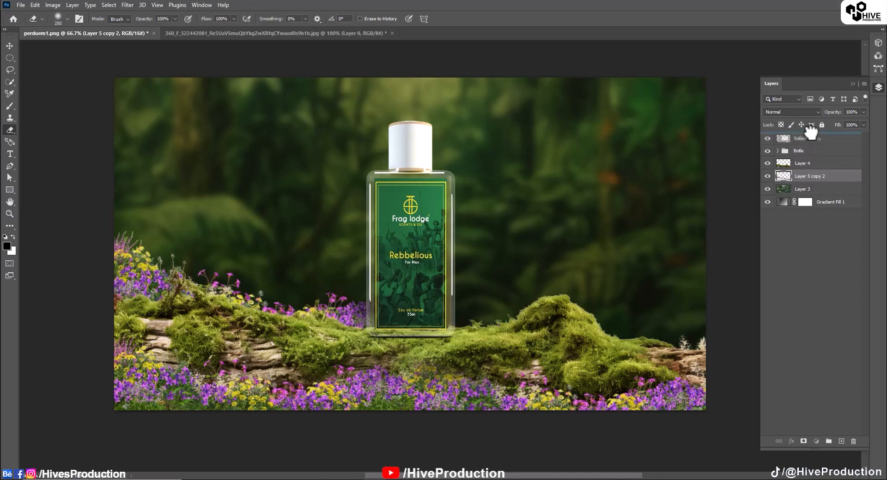
{"action": "left_click_drag", "start_coordinate": [810, 139], "coordinate": [822, 157]}
Step: Add a new layer beneath the Botle group and render a tree on it with the Tree filter
{"action": "left_click", "coordinate": [841, 442]}
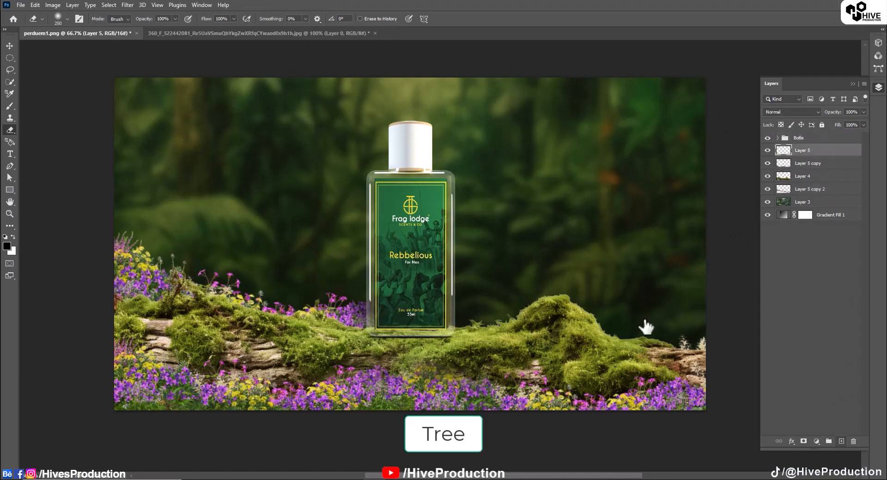
{"action": "left_click", "coordinate": [127, 4]}
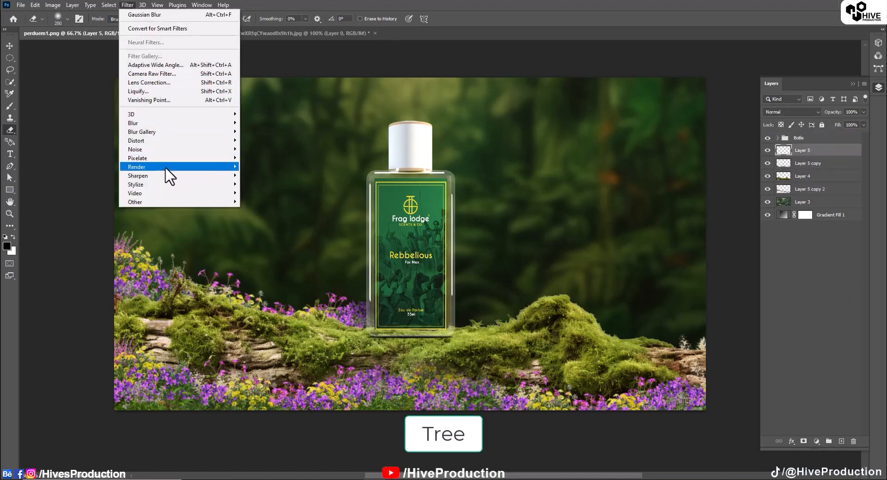
{"action": "mouse_move", "coordinate": [170, 175]}
{"action": "left_click", "coordinate": [248, 182]}
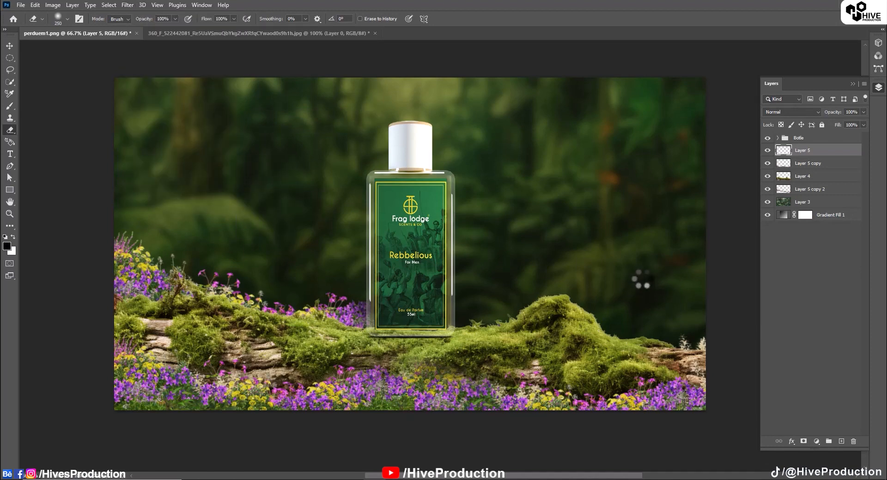
{"action": "left_click", "coordinate": [625, 124]}
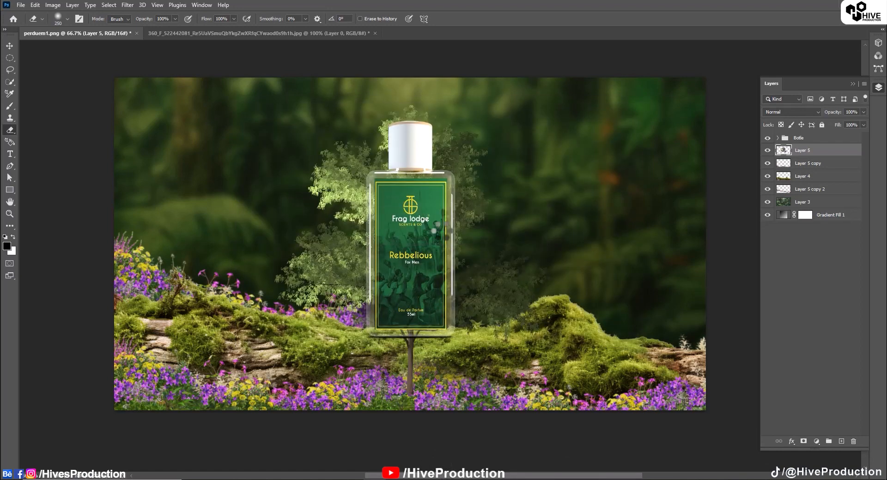
Step: Move the rendered tree to the right edge of the image, standing beside the moss mound
{"action": "left_click", "coordinate": [9, 46]}
{"action": "left_click_drag", "start_coordinate": [356, 251], "coordinate": [626, 215]}
{"action": "left_click", "coordinate": [54, 19]}
Step: Brighten and intensify the green of the tree on Layer 5 with a Hue/Saturation adjustment
{"action": "left_click", "coordinate": [68, 6]}
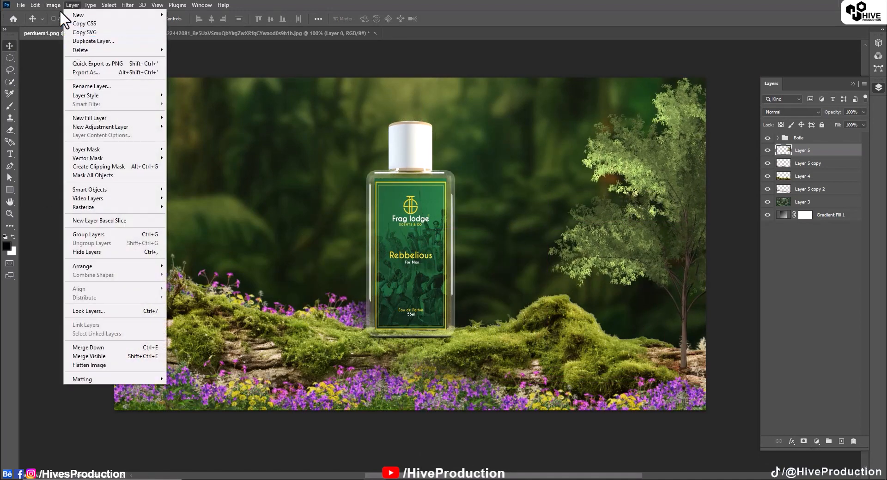
{"action": "mouse_move", "coordinate": [52, 5]}
{"action": "mouse_move", "coordinate": [69, 27]}
{"action": "left_click", "coordinate": [170, 78]}
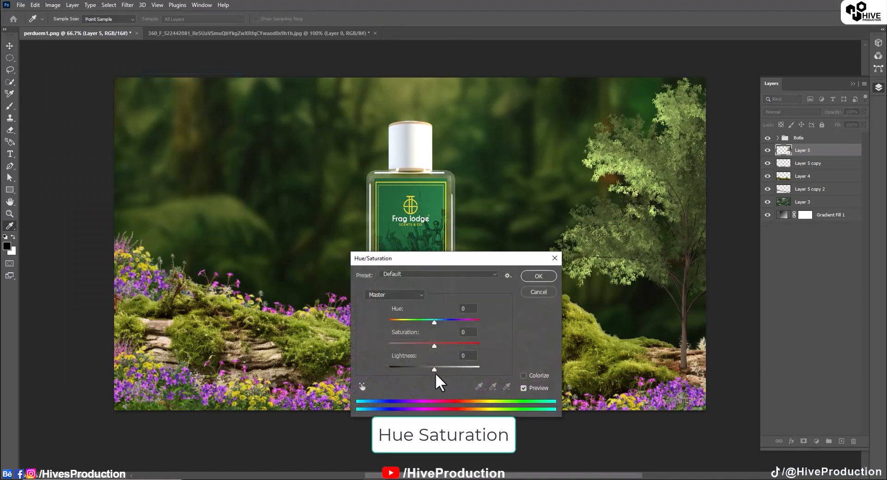
{"action": "left_click", "coordinate": [539, 276]}
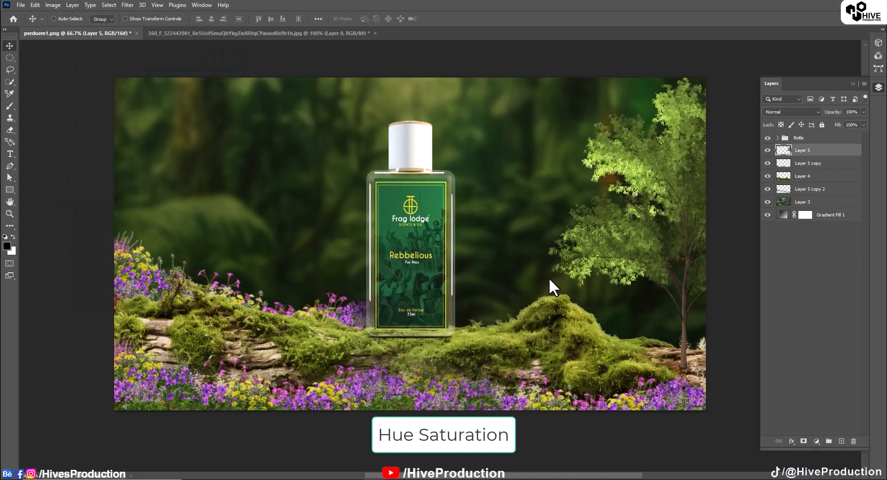
Step: Rotate the Layer 5 tree to about -18°, enlarge it to about 109%, and place its foliage leaning in from the image's upper right edge
{"action": "key", "text": "ctrl+t"}
{"action": "left_click_drag", "start_coordinate": [509, 142], "coordinate": [475, 204]}
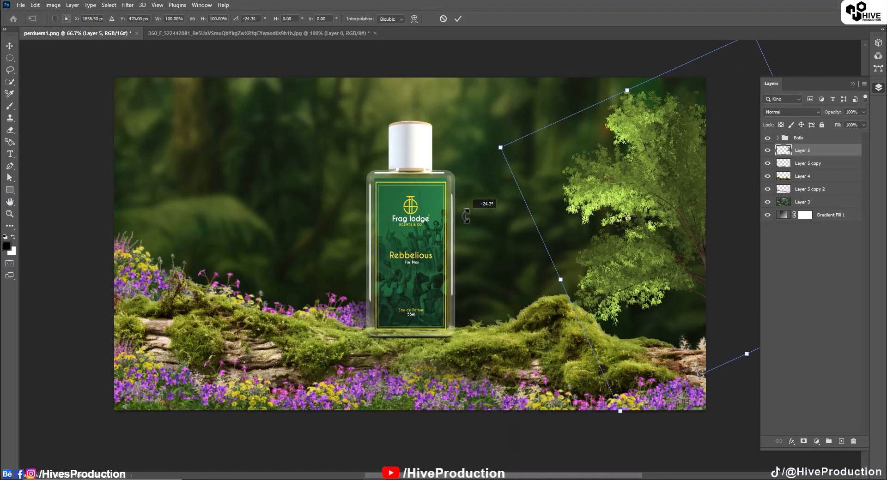
{"action": "left_click_drag", "start_coordinate": [622, 205], "coordinate": [496, 216]}
{"action": "left_click_drag", "start_coordinate": [549, 221], "coordinate": [546, 129]}
{"action": "left_click_drag", "start_coordinate": [489, 332], "coordinate": [483, 367]}
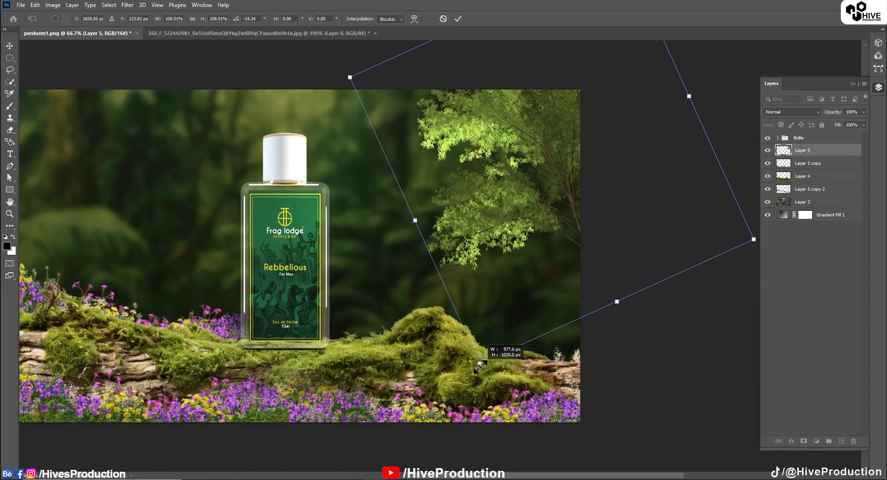
{"action": "left_click_drag", "start_coordinate": [697, 351], "coordinate": [679, 362]}
{"action": "left_click_drag", "start_coordinate": [547, 198], "coordinate": [564, 206]}
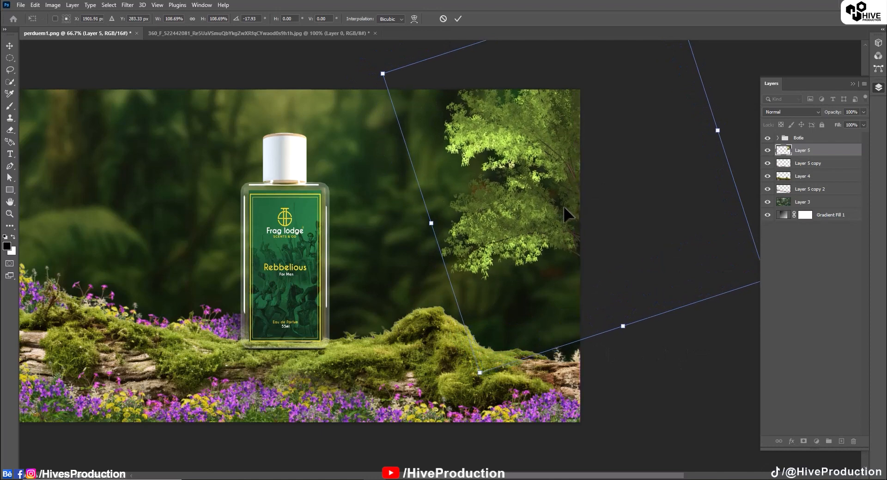
{"action": "key", "text": "Return"}
Step: Duplicate Layer 5, place the copy directly above Layer 3, and move the copied tree to the image's left edge
{"action": "left_click_drag", "start_coordinate": [495, 225], "coordinate": [568, 196]}
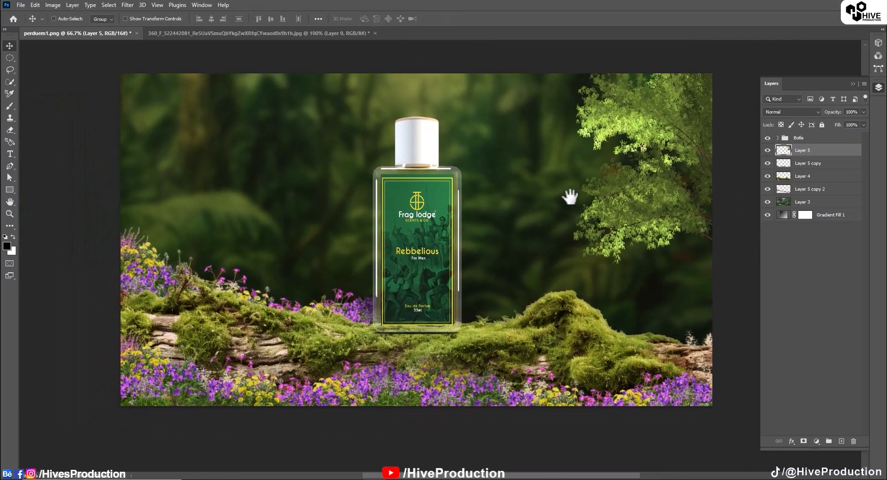
{"action": "left_click_drag", "start_coordinate": [786, 151], "coordinate": [842, 441]}
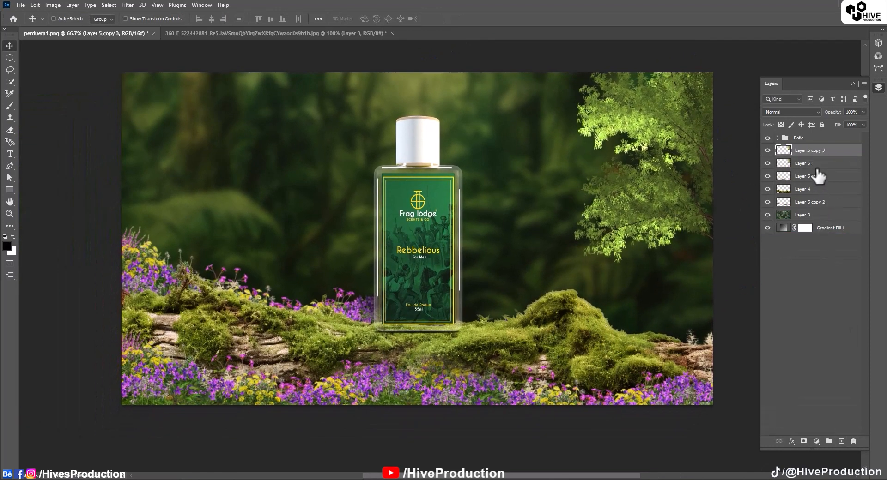
{"action": "left_click_drag", "start_coordinate": [813, 155], "coordinate": [814, 206]}
{"action": "left_click_drag", "start_coordinate": [553, 167], "coordinate": [88, 295]}
Step: Scale the copied tree to about 73%, rotate it about 26°, and position it rising behind the flowers at the left edge
{"action": "key", "text": "ctrl+t"}
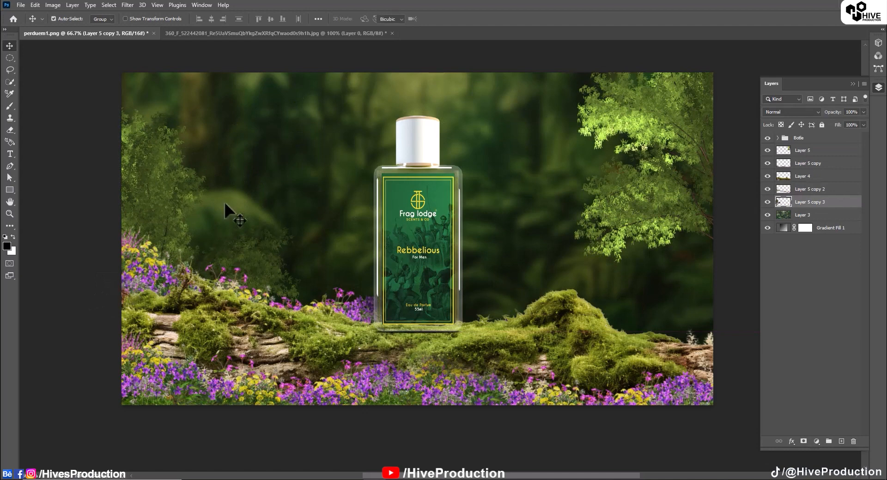
{"action": "left_click_drag", "start_coordinate": [300, 131], "coordinate": [340, 249]}
{"action": "left_click_drag", "start_coordinate": [187, 239], "coordinate": [162, 184]}
{"action": "left_click_drag", "start_coordinate": [130, 61], "coordinate": [131, 92], "text": "alt"}
{"action": "left_click_drag", "start_coordinate": [121, 177], "coordinate": [96, 196]}
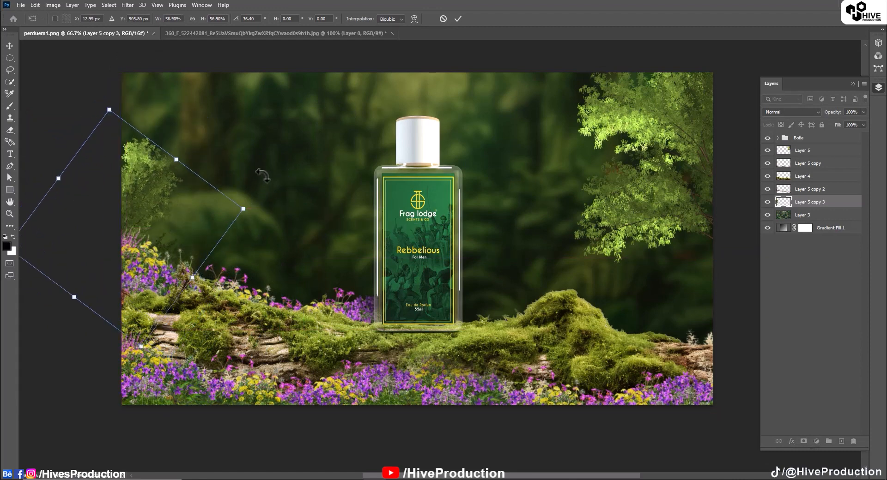
{"action": "left_click_drag", "start_coordinate": [264, 174], "coordinate": [236, 117]}
{"action": "left_click_drag", "start_coordinate": [161, 223], "coordinate": [163, 276]}
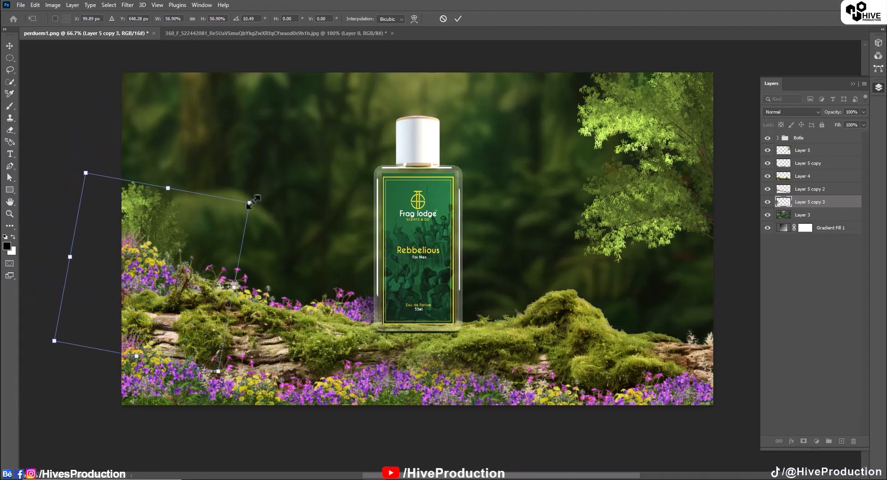
{"action": "left_click_drag", "start_coordinate": [253, 202], "coordinate": [277, 184], "text": "alt"}
{"action": "left_click_drag", "start_coordinate": [303, 228], "coordinate": [316, 266]}
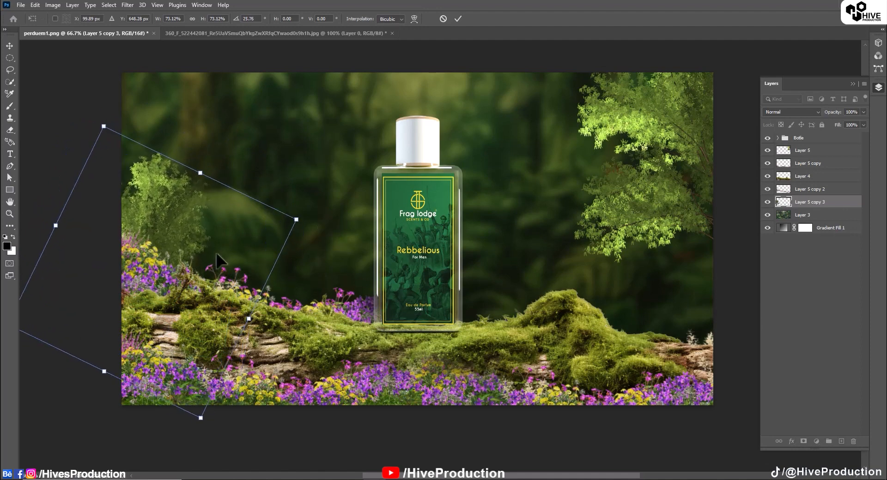
{"action": "left_click_drag", "start_coordinate": [162, 224], "coordinate": [165, 199]}
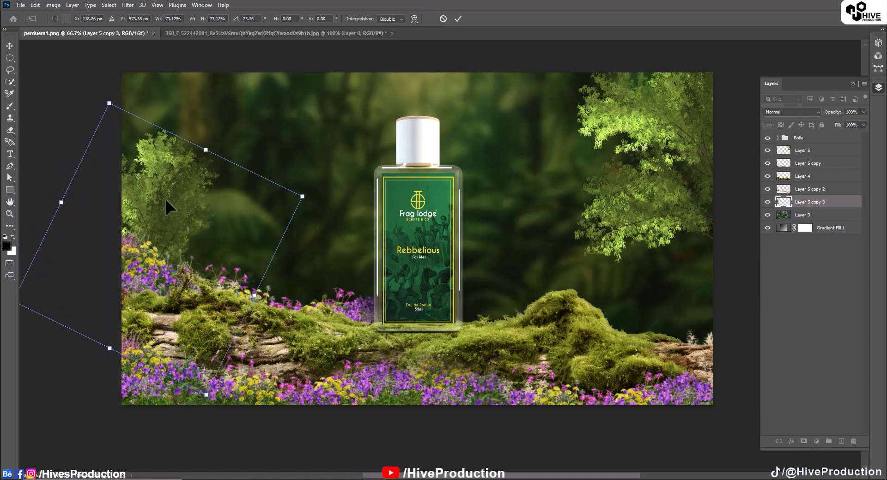
{"action": "key", "text": "Return"}
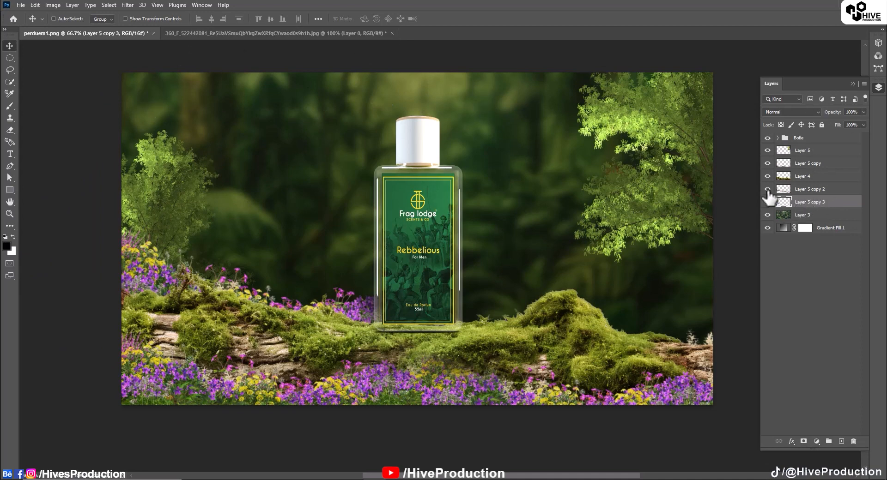
Step: Duplicate the foreground flowers on Layer 5 copy, move the duplicate over the right tree, and stack it above Layer 5
{"action": "left_click", "coordinate": [767, 163]}
{"action": "left_click", "coordinate": [767, 164]}
{"action": "left_click_drag", "start_coordinate": [812, 163], "coordinate": [842, 442]}
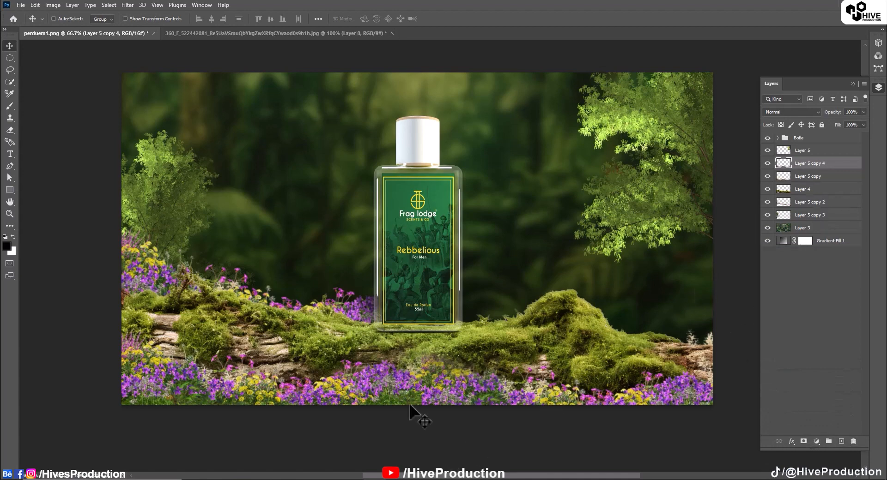
{"action": "left_click_drag", "start_coordinate": [409, 403], "coordinate": [596, 129]}
{"action": "left_click_drag", "start_coordinate": [804, 165], "coordinate": [804, 145]}
Step: Add two more copies of the flower strip down over the right tree and merge the three flower layers
{"action": "left_click_drag", "start_coordinate": [543, 126], "coordinate": [701, 186]}
{"action": "left_click_drag", "start_coordinate": [620, 155], "coordinate": [663, 226], "text": "alt"}
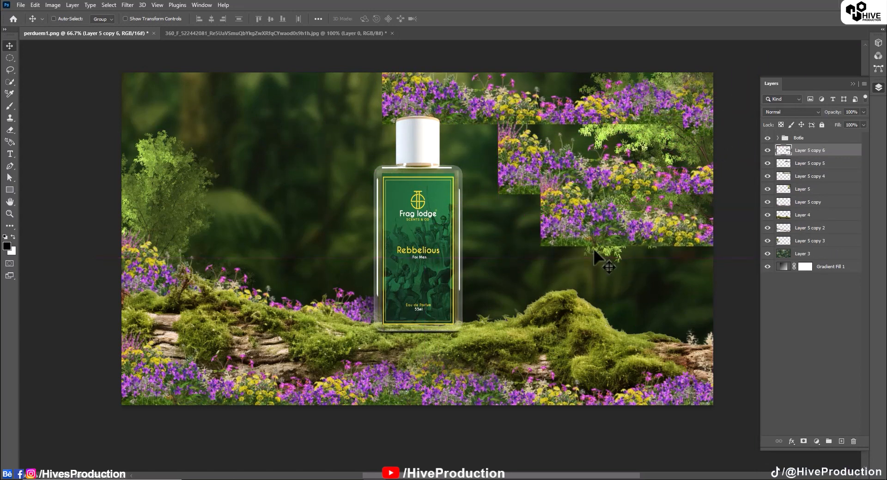
{"action": "left_click", "coordinate": [818, 179], "text": "shift"}
{"action": "right_click", "coordinate": [809, 157]}
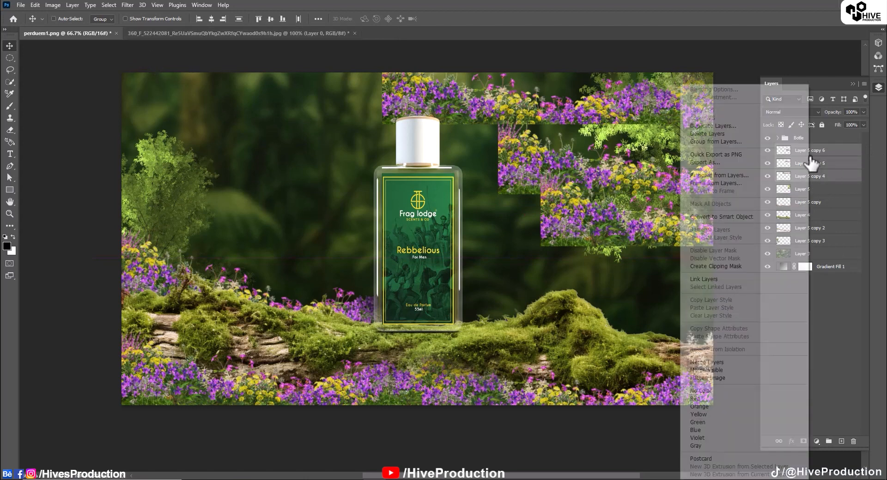
{"action": "left_click", "coordinate": [724, 362]}
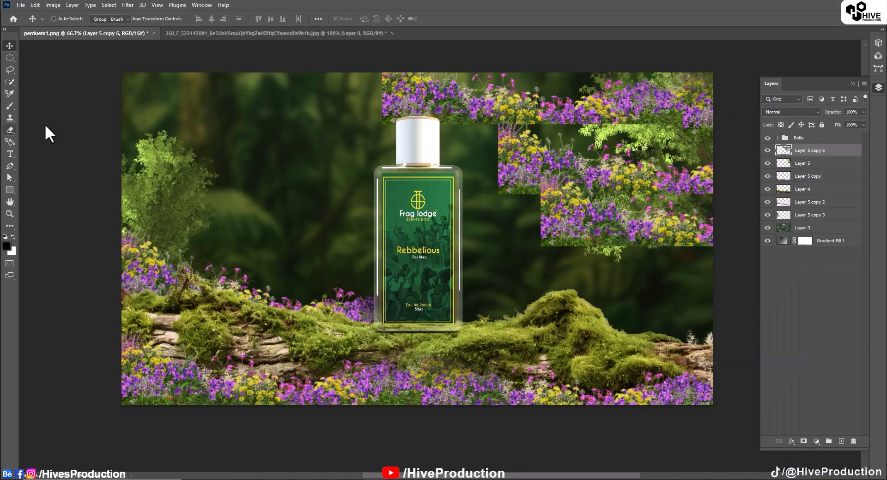
Step: Erase the merged flowers that extend beyond the left side of the right tree with a 250-pixel eraser
{"action": "key", "text": "e"}
{"action": "right_click", "coordinate": [436, 190]}
{"action": "double_click", "coordinate": [483, 309]}
{"action": "mouse_move", "coordinate": [458, 124]}
{"action": "left_mouse_down"}
{"action": "mouse_move", "coordinate": [481, 124]}
{"action": "mouse_move", "coordinate": [519, 196]}
{"action": "left_mouse_up"}
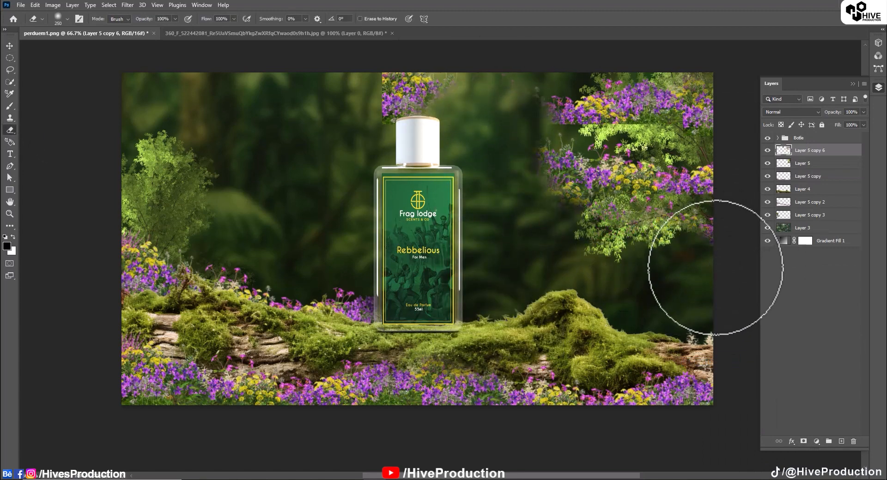
{"action": "key", "text": "ctrl+z"}
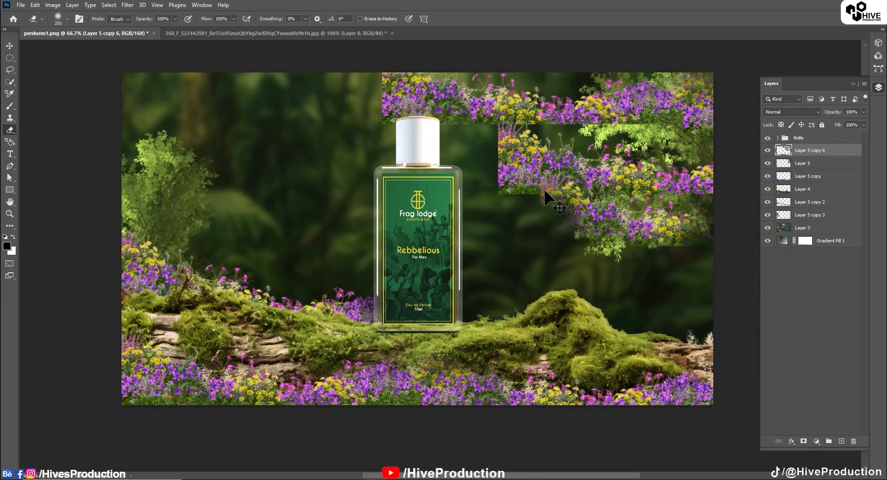
{"action": "mouse_move", "coordinate": [545, 189]}
{"action": "left_mouse_down"}
{"action": "mouse_move", "coordinate": [493, 117]}
{"action": "mouse_move", "coordinate": [434, 107]}
{"action": "left_mouse_up"}
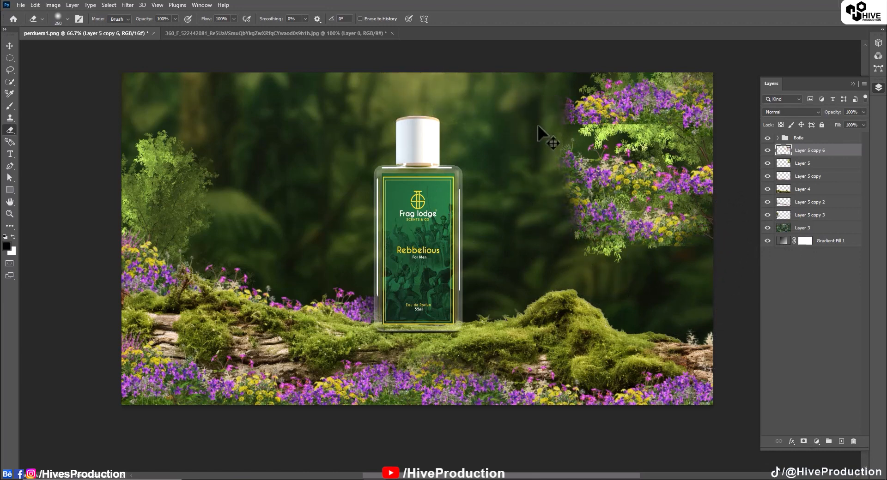
Step: Reduce the eraser to 80 pixels and trim the remaining flowers into clusters on the right tree's foliage
{"action": "key", "text": "bracketleft"}
{"action": "key", "text": "bracketleft"}
{"action": "key", "text": "bracketleft"}
{"action": "key", "text": "bracketleft"}
{"action": "key", "text": "bracketleft"}
{"action": "mouse_move", "coordinate": [706, 128]}
{"action": "left_mouse_down"}
{"action": "mouse_move", "coordinate": [704, 95]}
{"action": "mouse_move", "coordinate": [641, 130]}
{"action": "mouse_move", "coordinate": [569, 123]}
{"action": "mouse_move", "coordinate": [590, 60]}
{"action": "left_mouse_up"}
{"action": "mouse_move", "coordinate": [571, 176]}
{"action": "left_mouse_down"}
{"action": "mouse_move", "coordinate": [582, 166]}
{"action": "mouse_move", "coordinate": [561, 194]}
{"action": "mouse_move", "coordinate": [580, 198]}
{"action": "mouse_move", "coordinate": [665, 198]}
{"action": "mouse_move", "coordinate": [721, 177]}
{"action": "mouse_move", "coordinate": [680, 157]}
{"action": "left_mouse_up"}
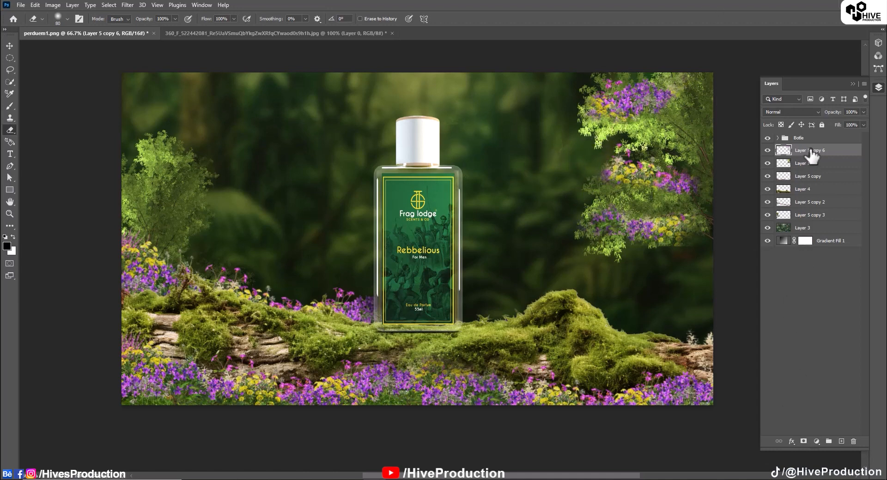
Step: Duplicate the flower layer Layer 5 copy 6 and shift the copy so its blossoms cover the left tree
{"action": "left_click", "coordinate": [10, 46]}
{"action": "left_click_drag", "start_coordinate": [632, 105], "coordinate": [140, 131], "text": "alt"}
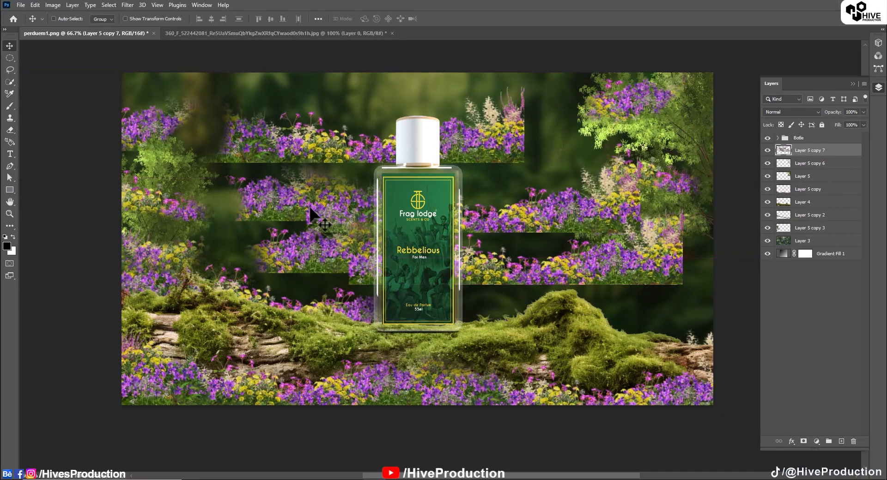
{"action": "left_click_drag", "start_coordinate": [309, 206], "coordinate": [386, 187]}
Step: Enlarge the eraser to 300 pixels and erase the copied flowers everywhere except on the left tree's foliage
{"action": "left_click", "coordinate": [16, 131]}
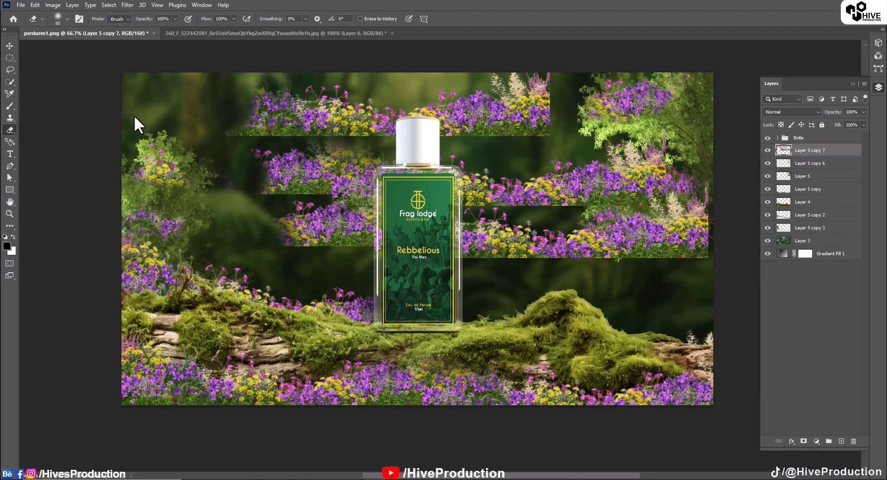
{"action": "key", "text": "bracketright"}
{"action": "key", "text": "bracketright"}
{"action": "key", "text": "bracketright"}
{"action": "key", "text": "bracketright"}
{"action": "key", "text": "bracketright"}
{"action": "mouse_move", "coordinate": [240, 129]}
{"action": "left_mouse_down"}
{"action": "mouse_move", "coordinate": [237, 168]}
{"action": "mouse_move", "coordinate": [322, 292]}
{"action": "mouse_move", "coordinate": [549, 185]}
{"action": "mouse_move", "coordinate": [614, 89]}
{"action": "mouse_move", "coordinate": [366, 75]}
{"action": "mouse_move", "coordinate": [452, 158]}
{"action": "mouse_move", "coordinate": [297, 233]}
{"action": "mouse_move", "coordinate": [415, 67]}
{"action": "mouse_move", "coordinate": [434, 275]}
{"action": "left_mouse_up"}
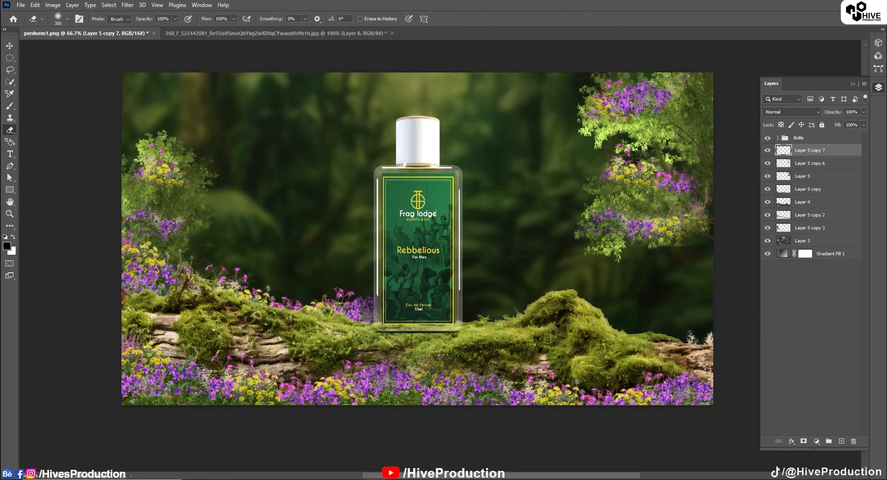
Step: Lighten the Layer 3 jungle backdrop around the bottle with the Dodge tool and set its range to Midtones
{"action": "left_click", "coordinate": [852, 84]}
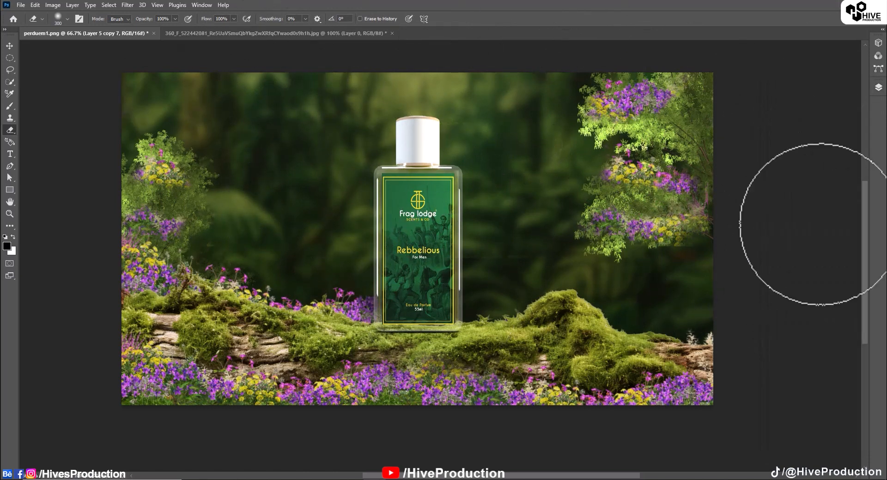
{"action": "left_click", "coordinate": [879, 89]}
{"action": "left_click", "coordinate": [812, 243]}
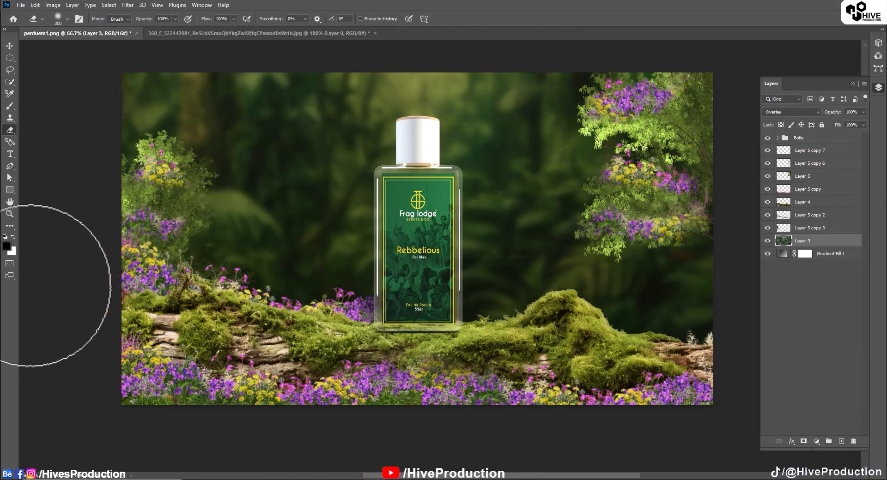
{"action": "left_click", "coordinate": [11, 228]}
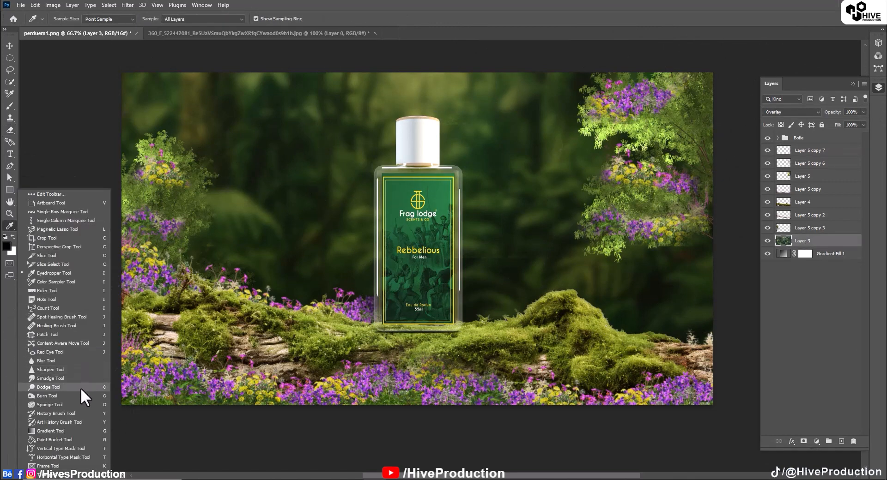
{"action": "left_click", "coordinate": [80, 388]}
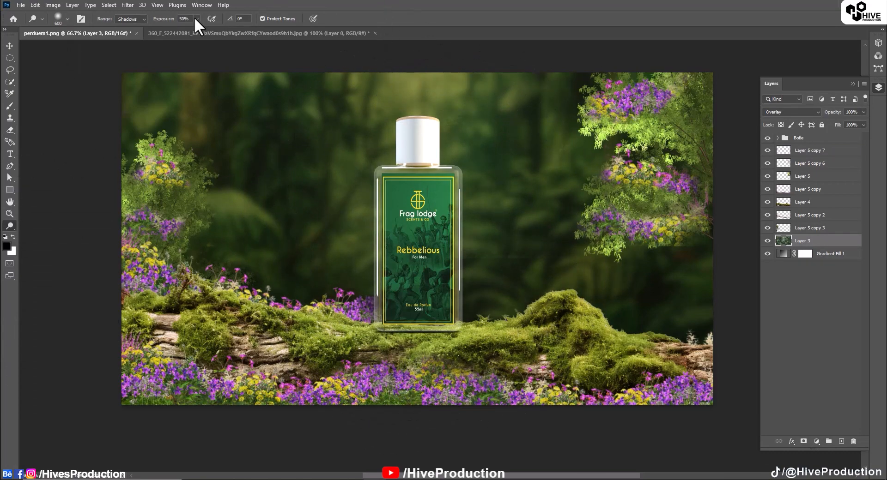
{"action": "mouse_move", "coordinate": [442, 286]}
{"action": "left_mouse_down"}
{"action": "mouse_move", "coordinate": [411, 202]}
{"action": "mouse_move", "coordinate": [469, 246]}
{"action": "mouse_move", "coordinate": [418, 261]}
{"action": "mouse_move", "coordinate": [416, 182]}
{"action": "mouse_move", "coordinate": [410, 233]}
{"action": "mouse_move", "coordinate": [395, 183]}
{"action": "left_mouse_up"}
{"action": "left_click", "coordinate": [134, 17]}
{"action": "left_click", "coordinate": [133, 32]}
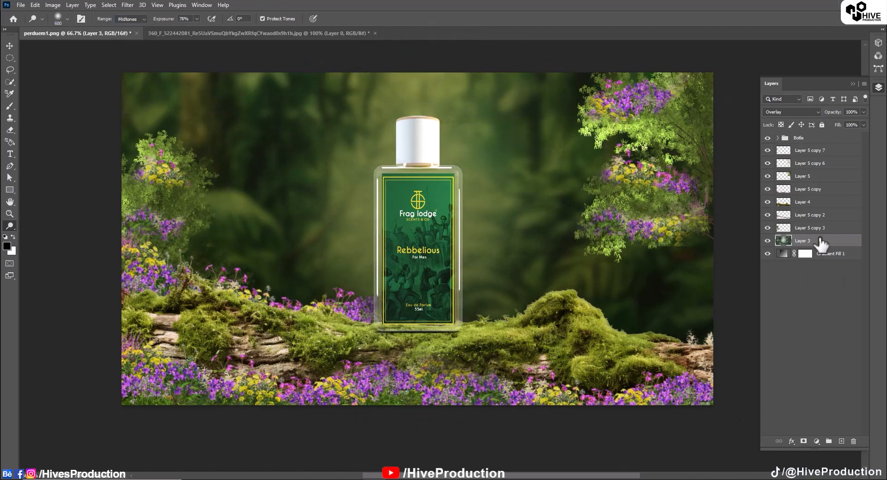
Step: Add a black-to-transparent gradient fill above Layer 5 copy 7 with Radial style, reversed and scaled to 210%
{"action": "left_click", "coordinate": [780, 151]}
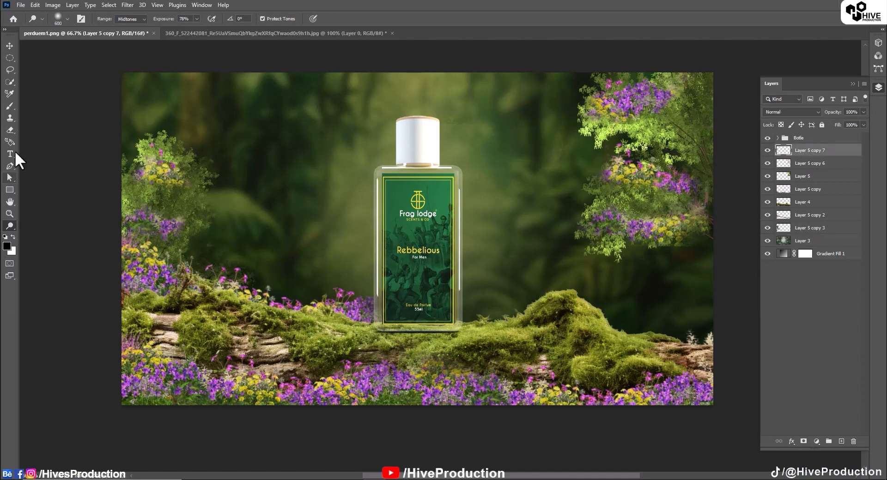
{"action": "left_click", "coordinate": [10, 130]}
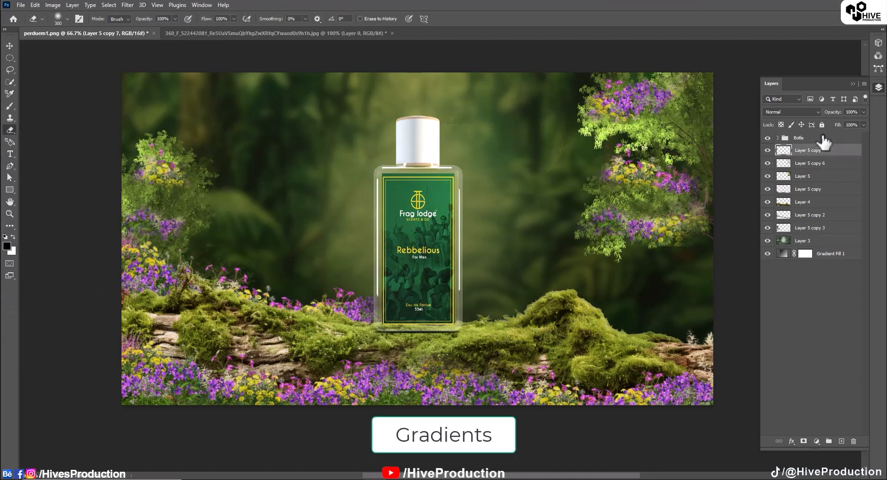
{"action": "left_click", "coordinate": [816, 442]}
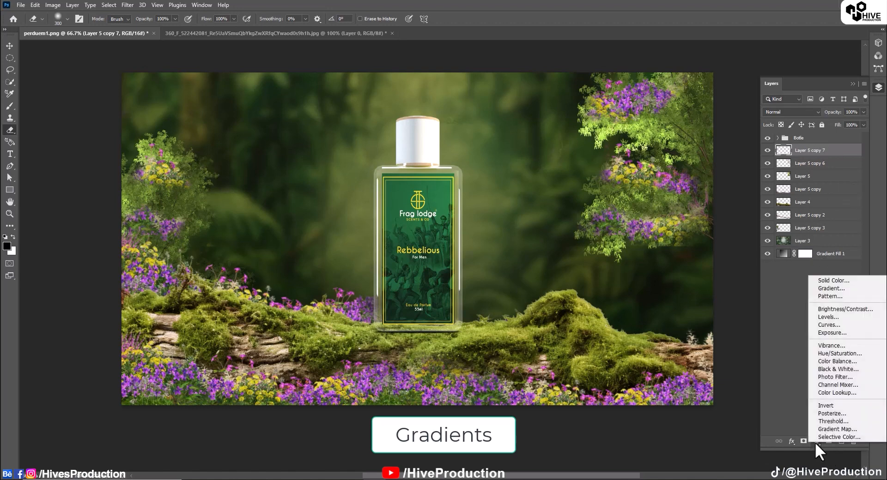
{"action": "left_click", "coordinate": [824, 290]}
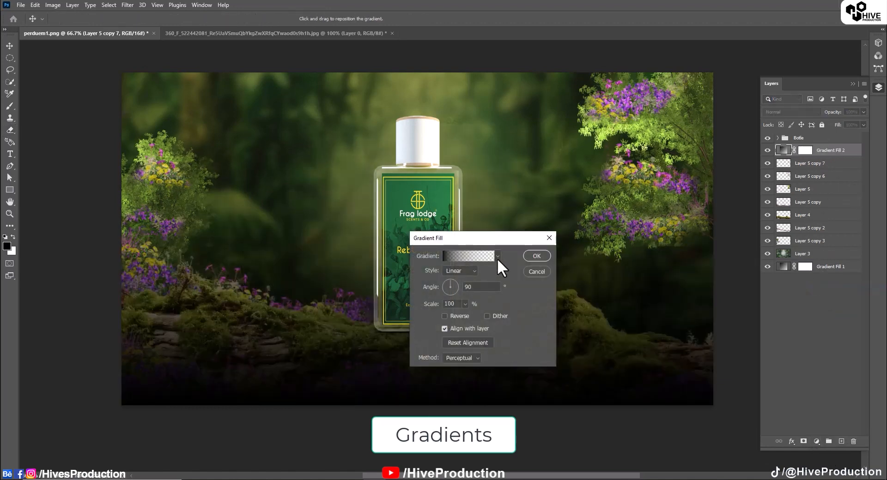
{"action": "left_click", "coordinate": [461, 272]}
{"action": "left_click", "coordinate": [455, 287]}
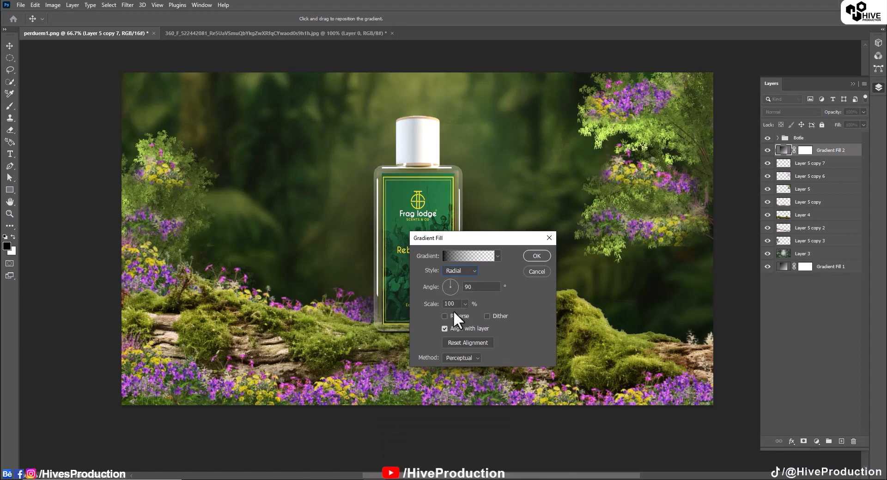
{"action": "left_click", "coordinate": [454, 314]}
{"action": "left_click", "coordinate": [465, 305]}
{"action": "left_click", "coordinate": [469, 315]}
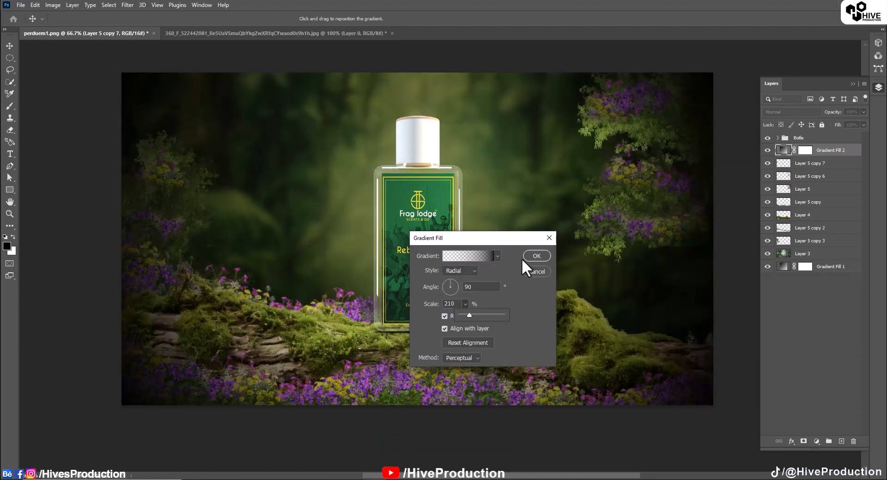
{"action": "left_click", "coordinate": [526, 257]}
Step: Set the new gradient fill layer's blend mode to Soft Light and its opacity to 50%
{"action": "left_click", "coordinate": [791, 111]}
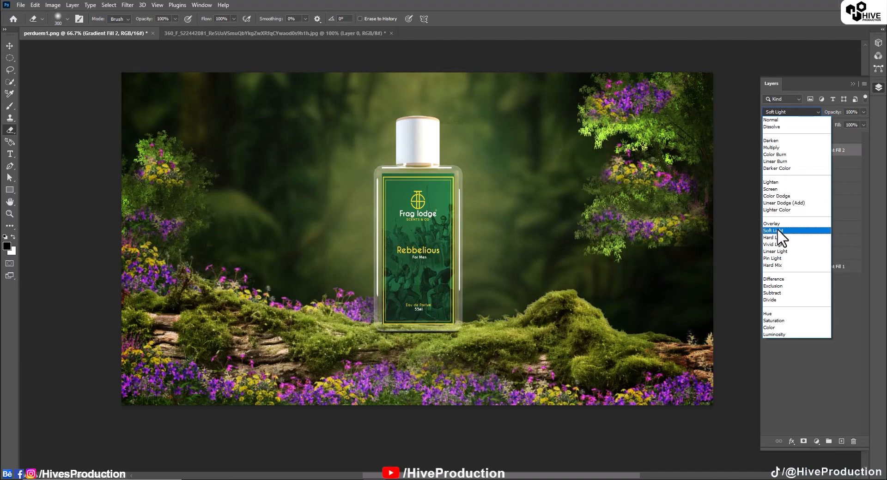
{"action": "left_click", "coordinate": [779, 231]}
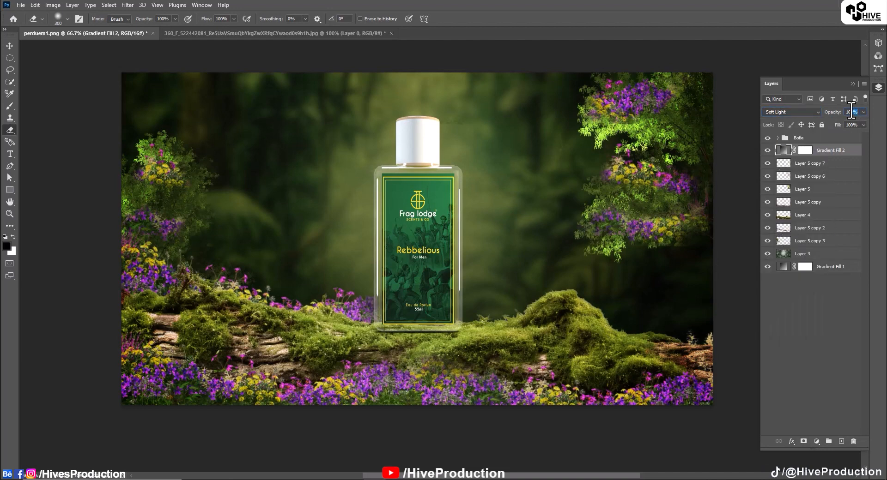
{"action": "type", "text": "50"}
{"action": "key", "text": "Return"}
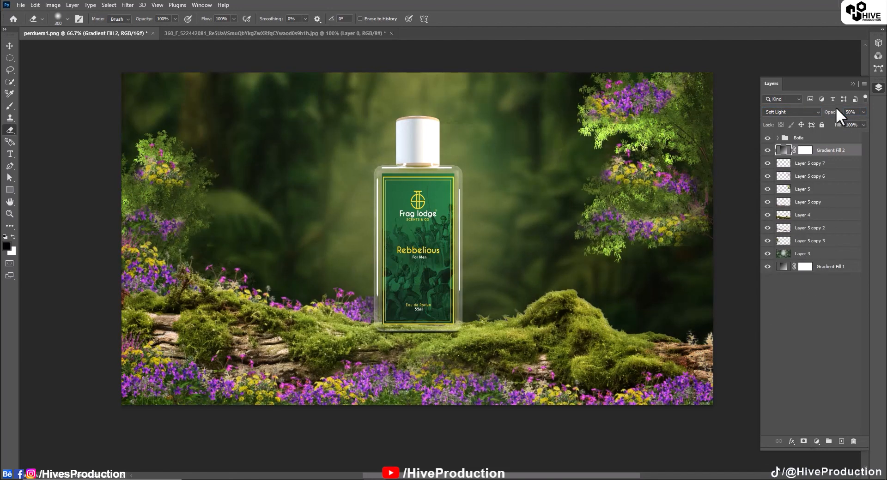
Step: Review the enlarged composition and toggle Layer 5 copy 6 to identify which tree's flowers it holds
{"action": "key", "text": "ctrl+0"}
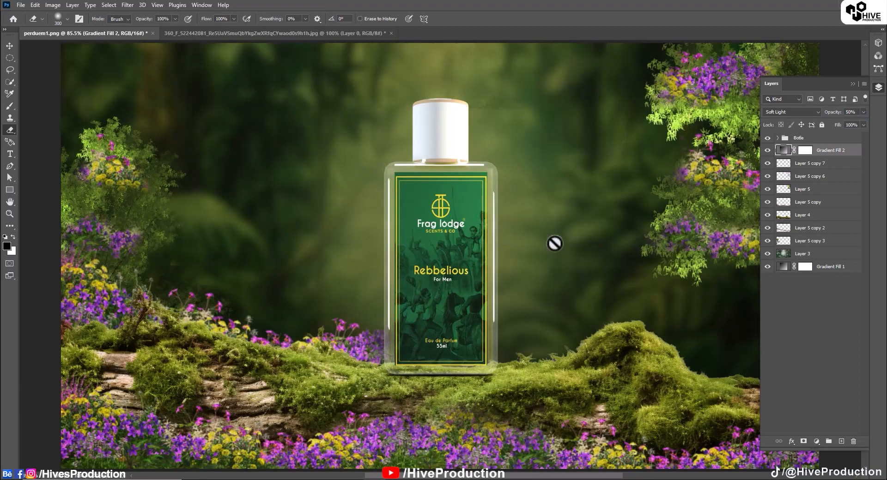
{"action": "left_click", "coordinate": [853, 84]}
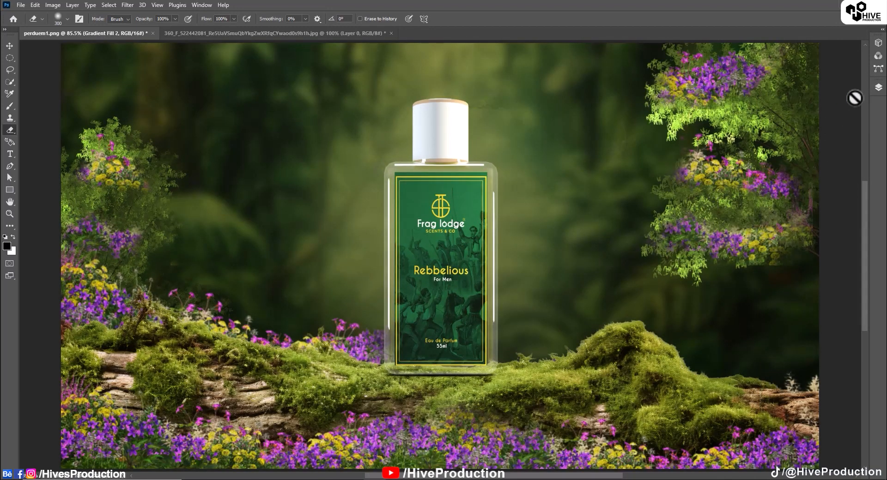
{"action": "left_click", "coordinate": [878, 87]}
{"action": "left_click", "coordinate": [768, 176]}
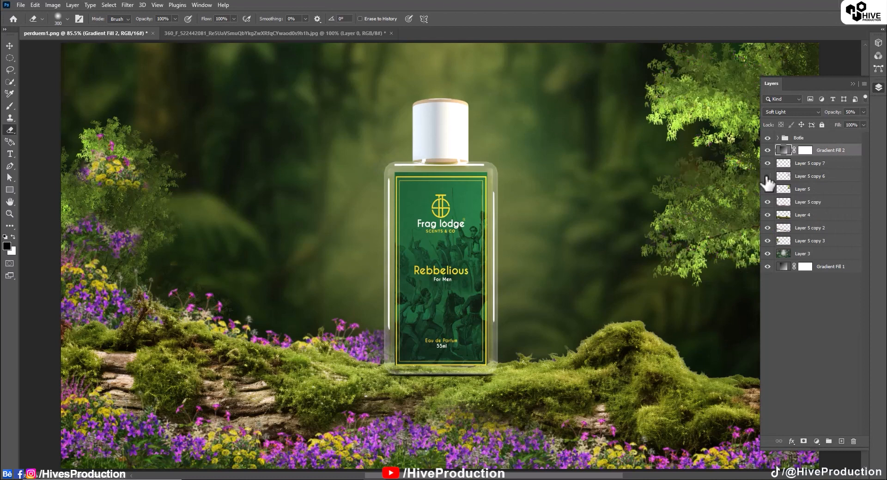
{"action": "left_click", "coordinate": [768, 176]}
{"action": "left_click", "coordinate": [804, 176]}
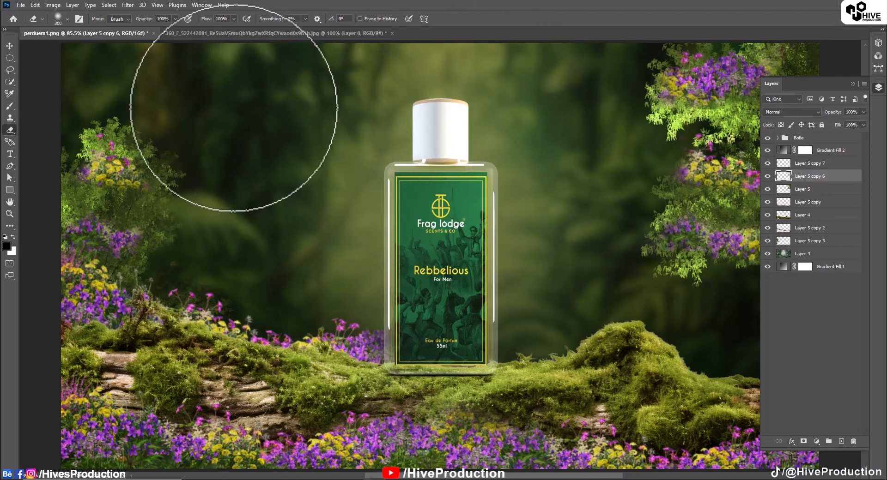
{"action": "left_click", "coordinate": [811, 163]}
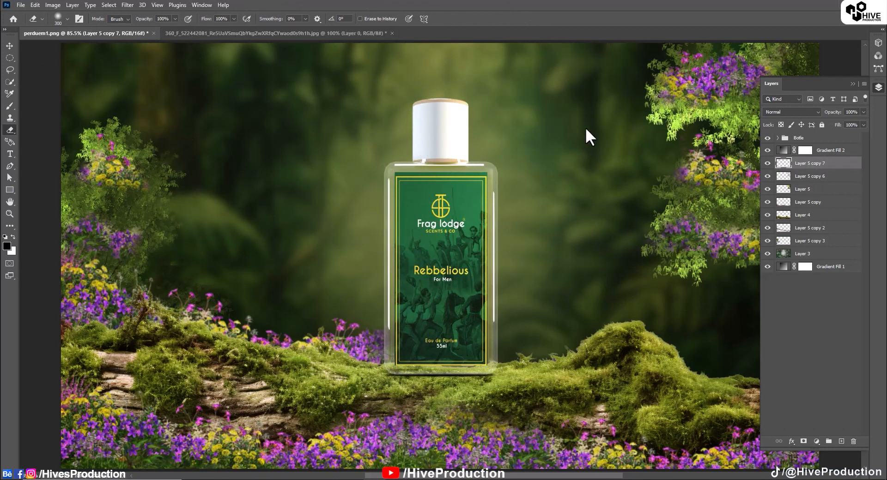
Step: Darken the bottle's label and cap trim on Layer 1 copy using the Burn tool with Shadows range and 40% exposure
{"action": "left_click", "coordinate": [778, 138]}
{"action": "left_click", "coordinate": [803, 150]}
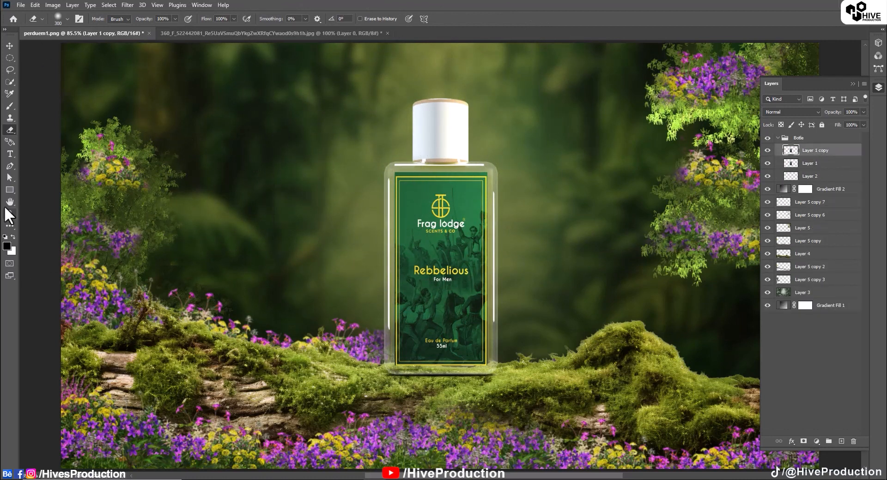
{"action": "left_click", "coordinate": [8, 225]}
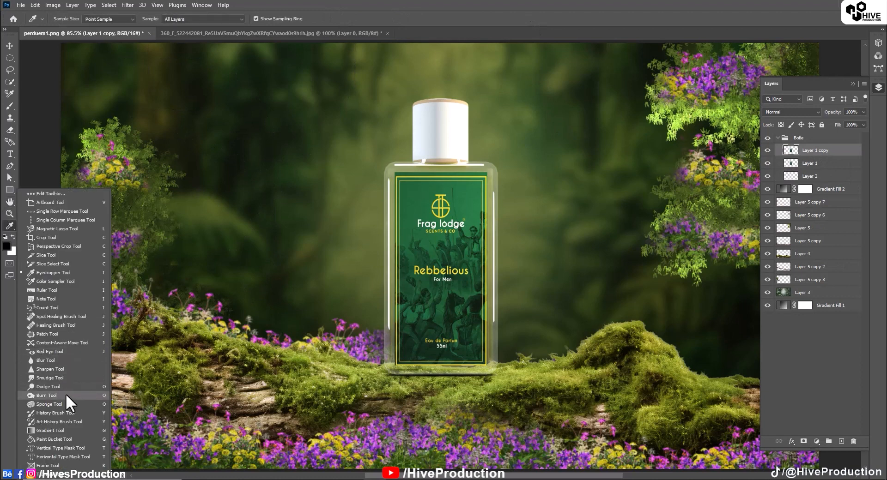
{"action": "left_click", "coordinate": [66, 395]}
{"action": "left_click", "coordinate": [124, 28]}
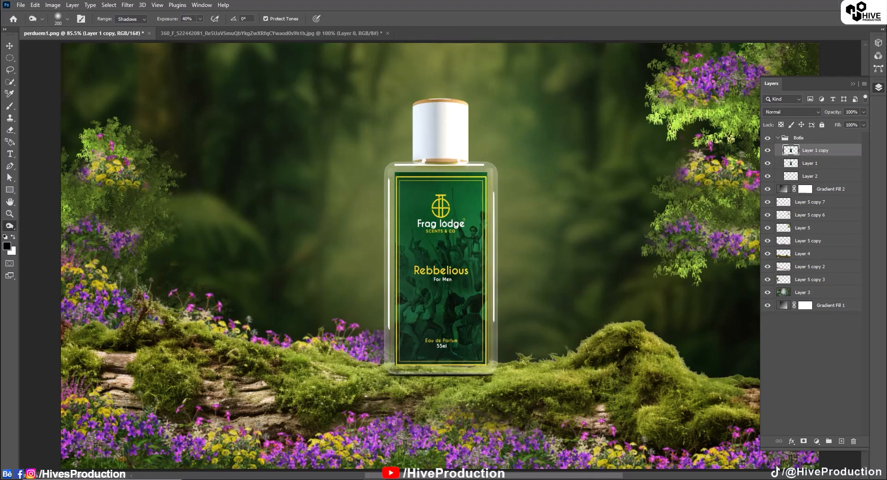
{"action": "left_click", "coordinate": [877, 87]}
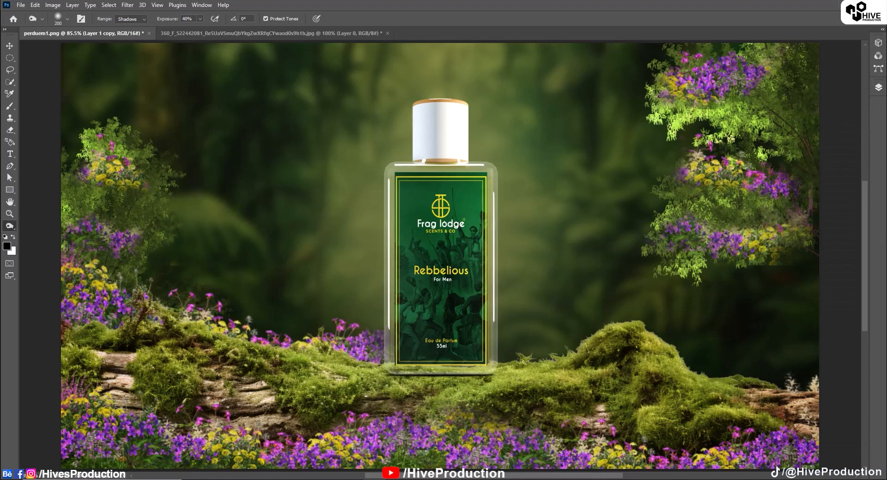
{"action": "left_click", "coordinate": [878, 88]}
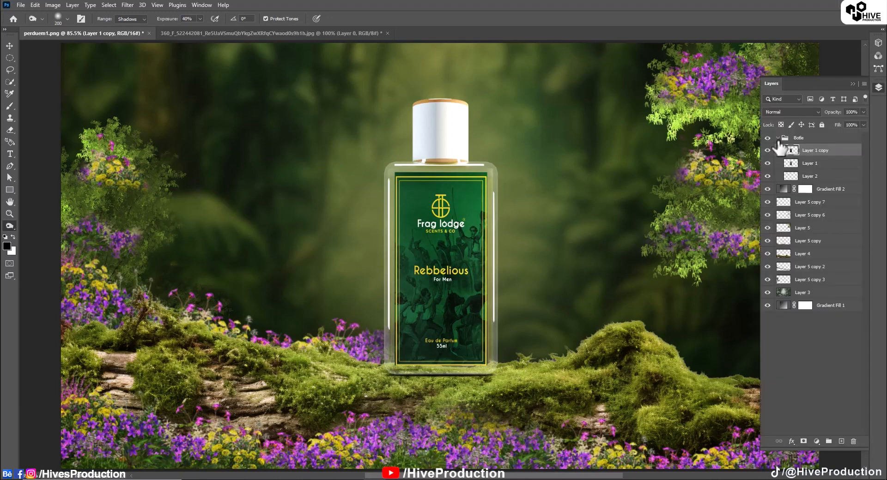
{"action": "left_click", "coordinate": [778, 138]}
Step: Select the right tree's flower layer Layer 5 copy 6 and reduce the Burn brush to 80 pixels
{"action": "left_click", "coordinate": [767, 176]}
{"action": "left_click", "coordinate": [767, 176]}
{"action": "left_click", "coordinate": [809, 176]}
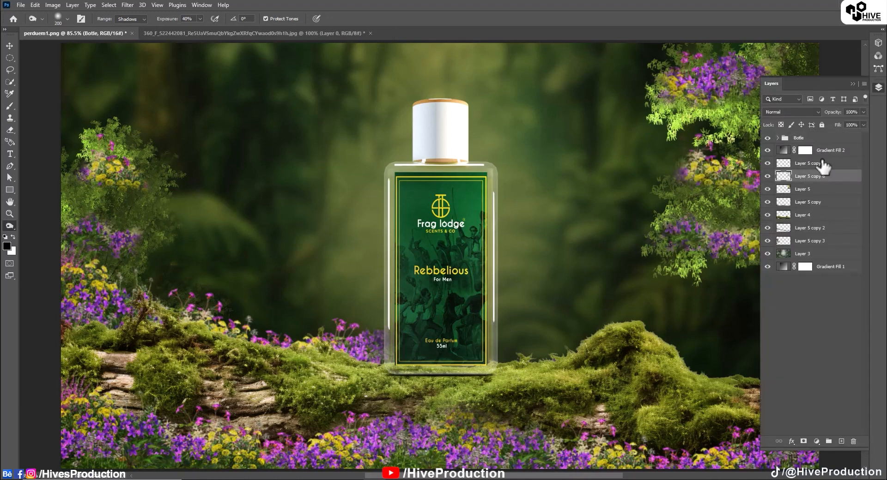
{"action": "left_click", "coordinate": [853, 83]}
{"action": "key", "text": "bracketleft"}
{"action": "key", "text": "bracketleft"}
{"action": "key", "text": "bracketleft"}
{"action": "key", "text": "bracketleft"}
{"action": "key", "text": "bracketleft"}
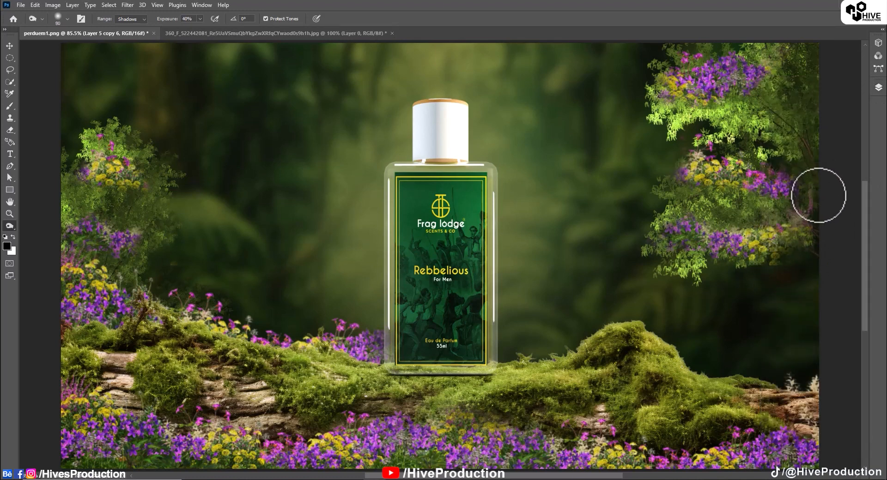
Step: Toggle the visibility of Layer 5 copy 6 and Layer 5 copy 7 to compare the flowers on the trees
{"action": "left_click", "coordinate": [879, 88]}
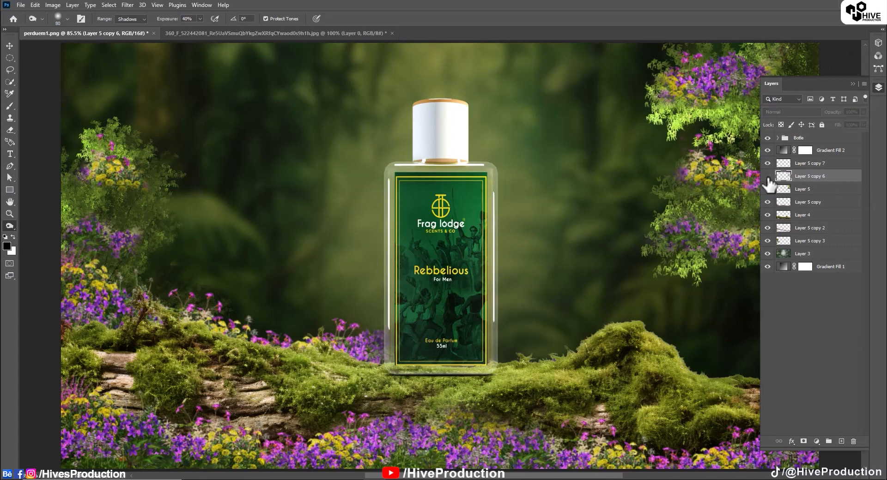
{"action": "left_click", "coordinate": [768, 177]}
{"action": "left_click", "coordinate": [767, 176]}
{"action": "left_click", "coordinate": [768, 177]}
{"action": "left_click", "coordinate": [767, 177]}
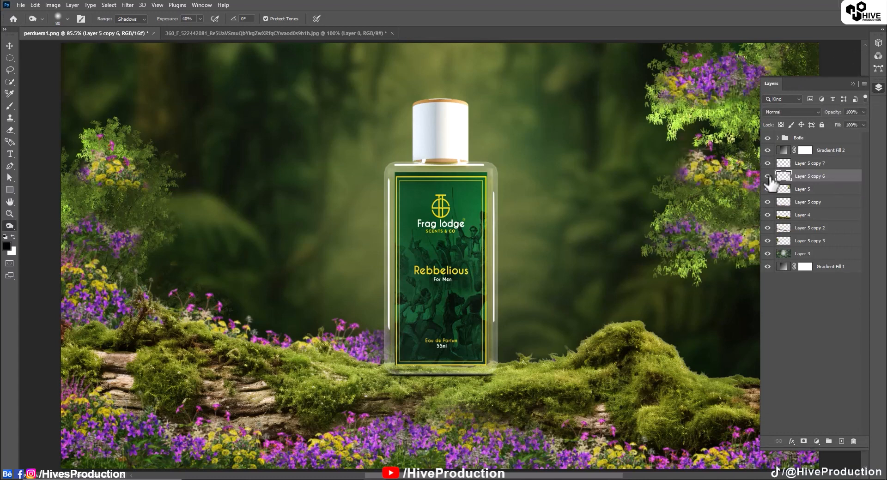
{"action": "left_click", "coordinate": [806, 189]}
{"action": "left_click", "coordinate": [5, 47]}
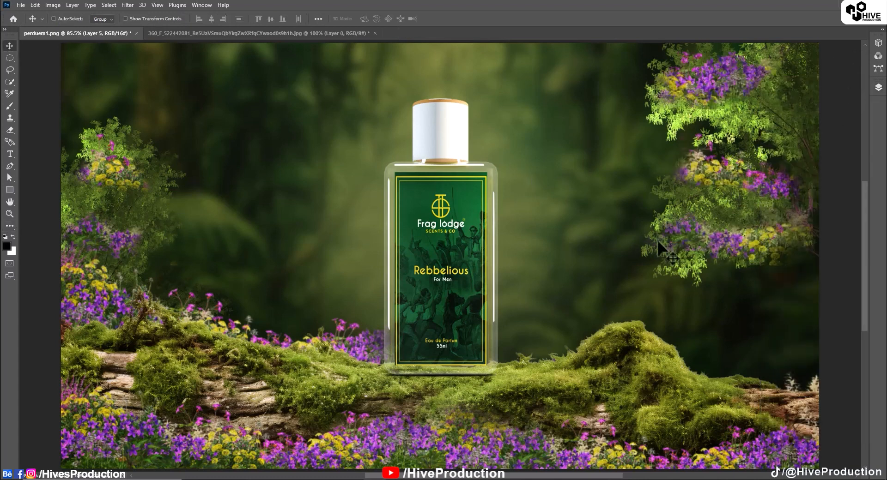
{"action": "mouse_move", "coordinate": [657, 239]}
{"action": "left_mouse_down", "text": "shift"}
{"action": "mouse_move", "coordinate": [715, 243]}
{"action": "mouse_move", "coordinate": [600, 211]}
{"action": "mouse_move", "coordinate": [718, 152]}
{"action": "mouse_move", "coordinate": [620, 141]}
{"action": "mouse_move", "coordinate": [506, 193]}
{"action": "mouse_move", "coordinate": [656, 236]}
{"action": "mouse_move", "coordinate": [774, 217]}
{"action": "left_mouse_up", "text": "shift"}
{"action": "left_click", "coordinate": [880, 89]}
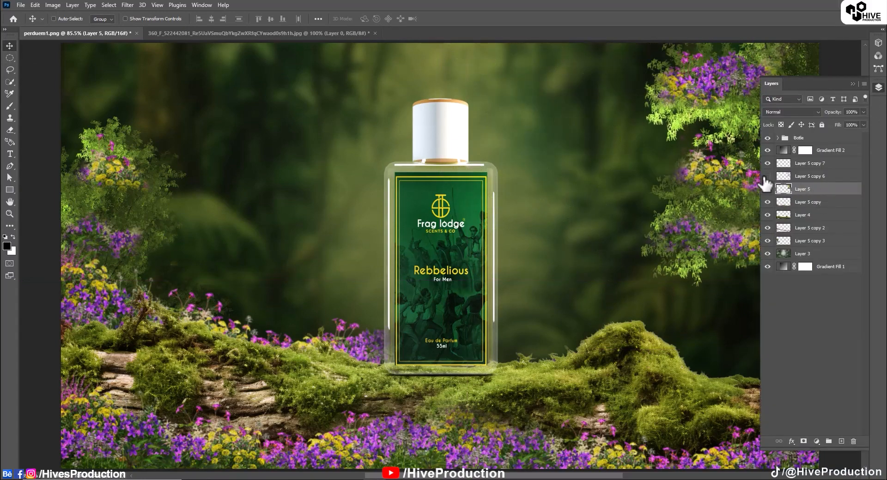
{"action": "left_click", "coordinate": [766, 177]}
{"action": "left_click", "coordinate": [766, 164]}
{"action": "left_click", "coordinate": [766, 164]}
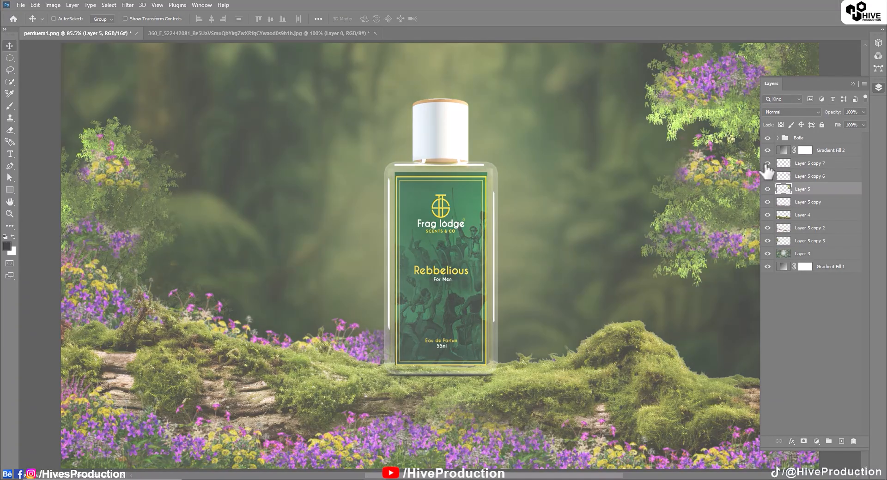